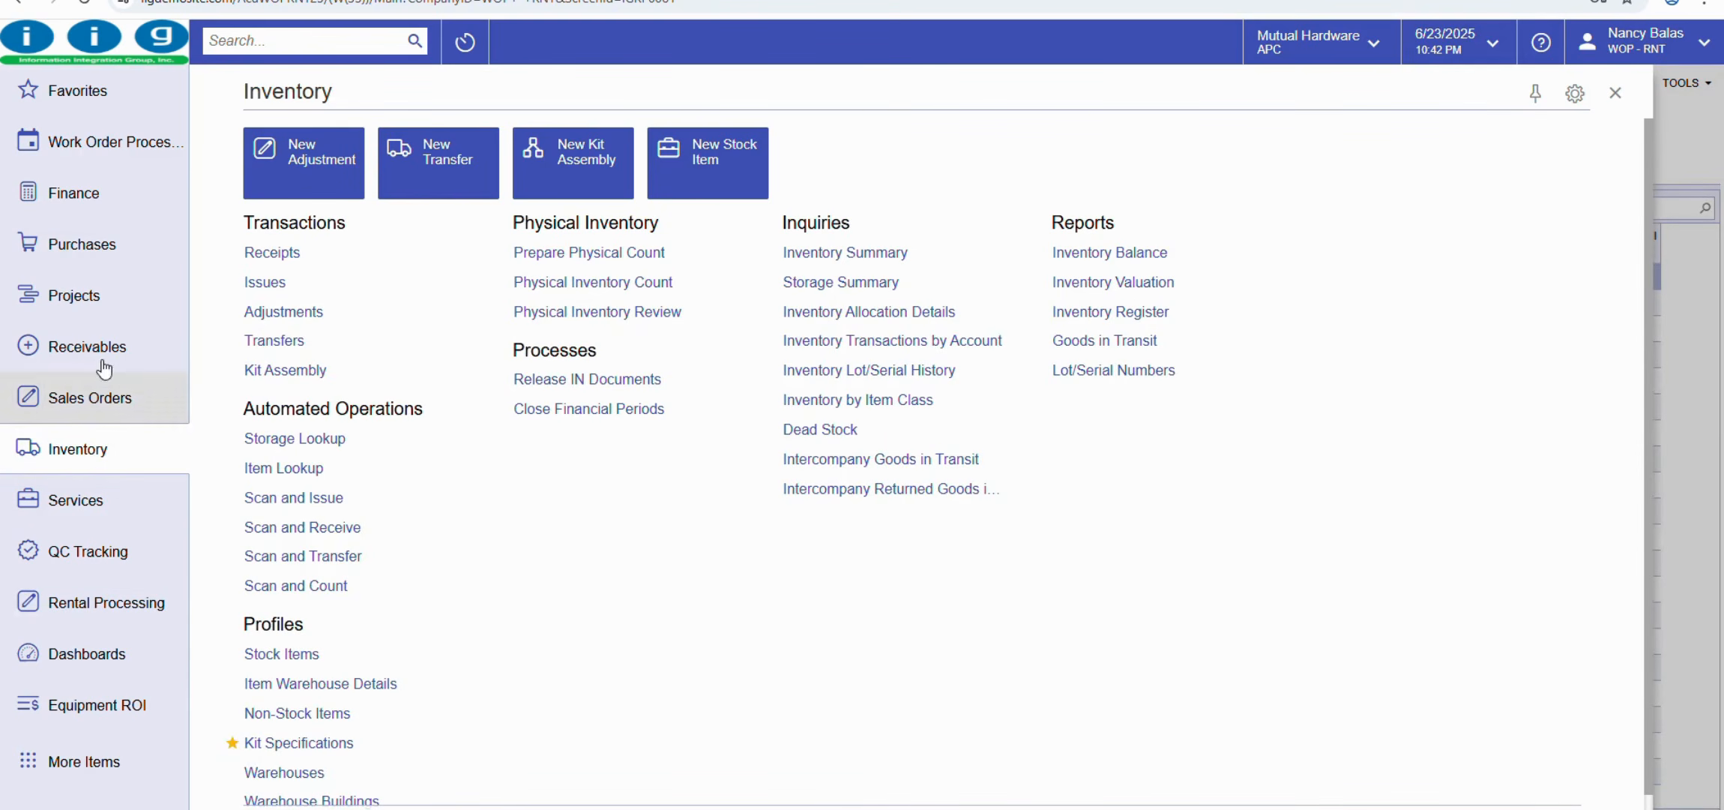
- Create a new inventory receipt and add a detail line to it
{"action": "left_click", "coordinate": [114, 259]}
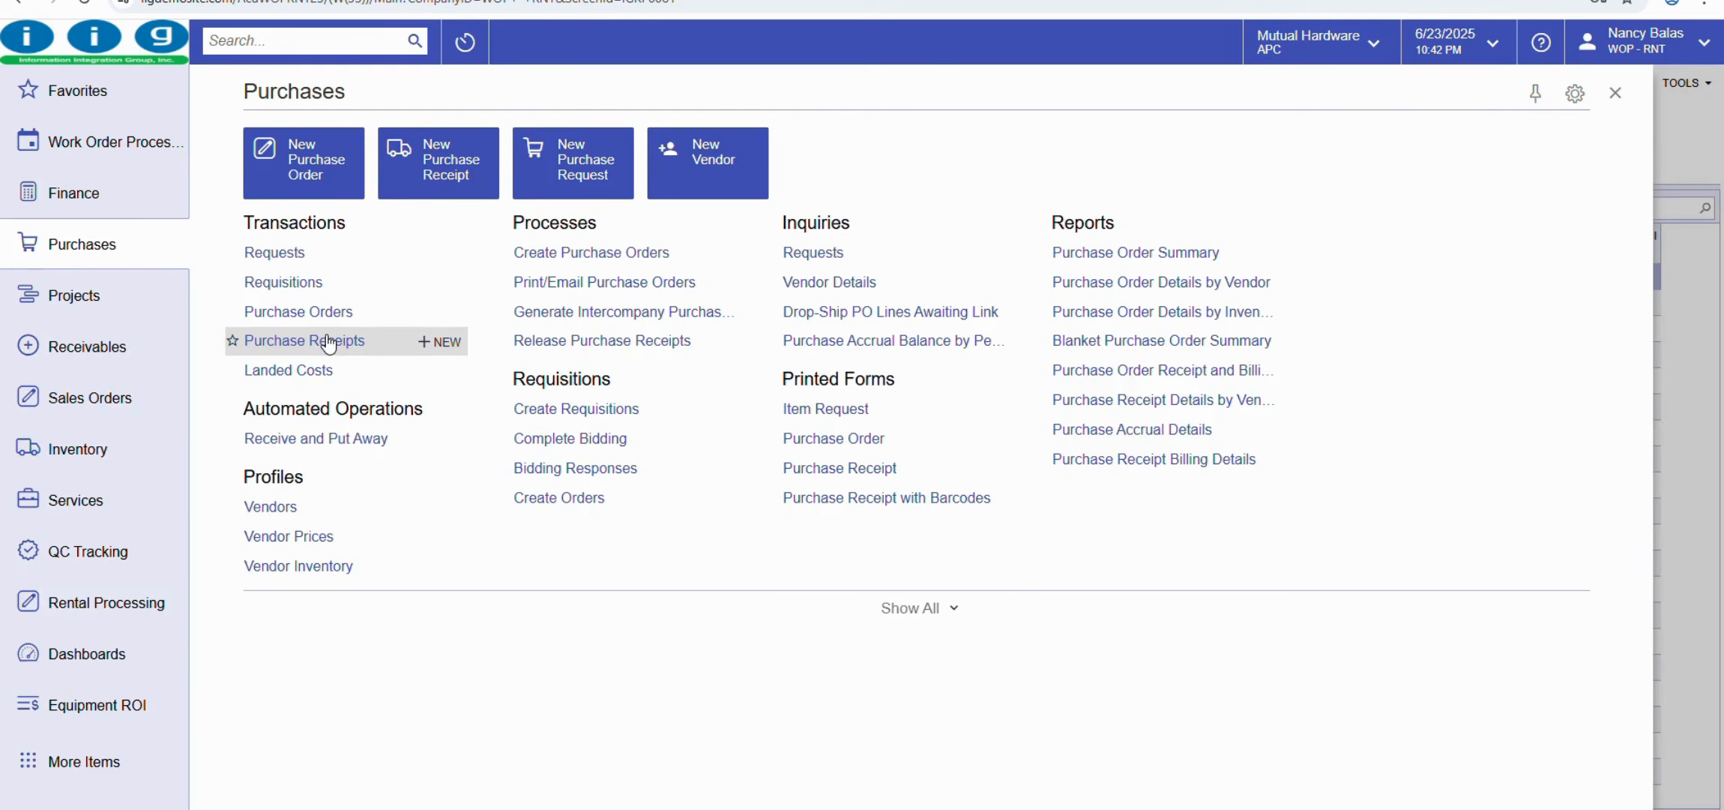
{"action": "left_click", "coordinate": [78, 450]}
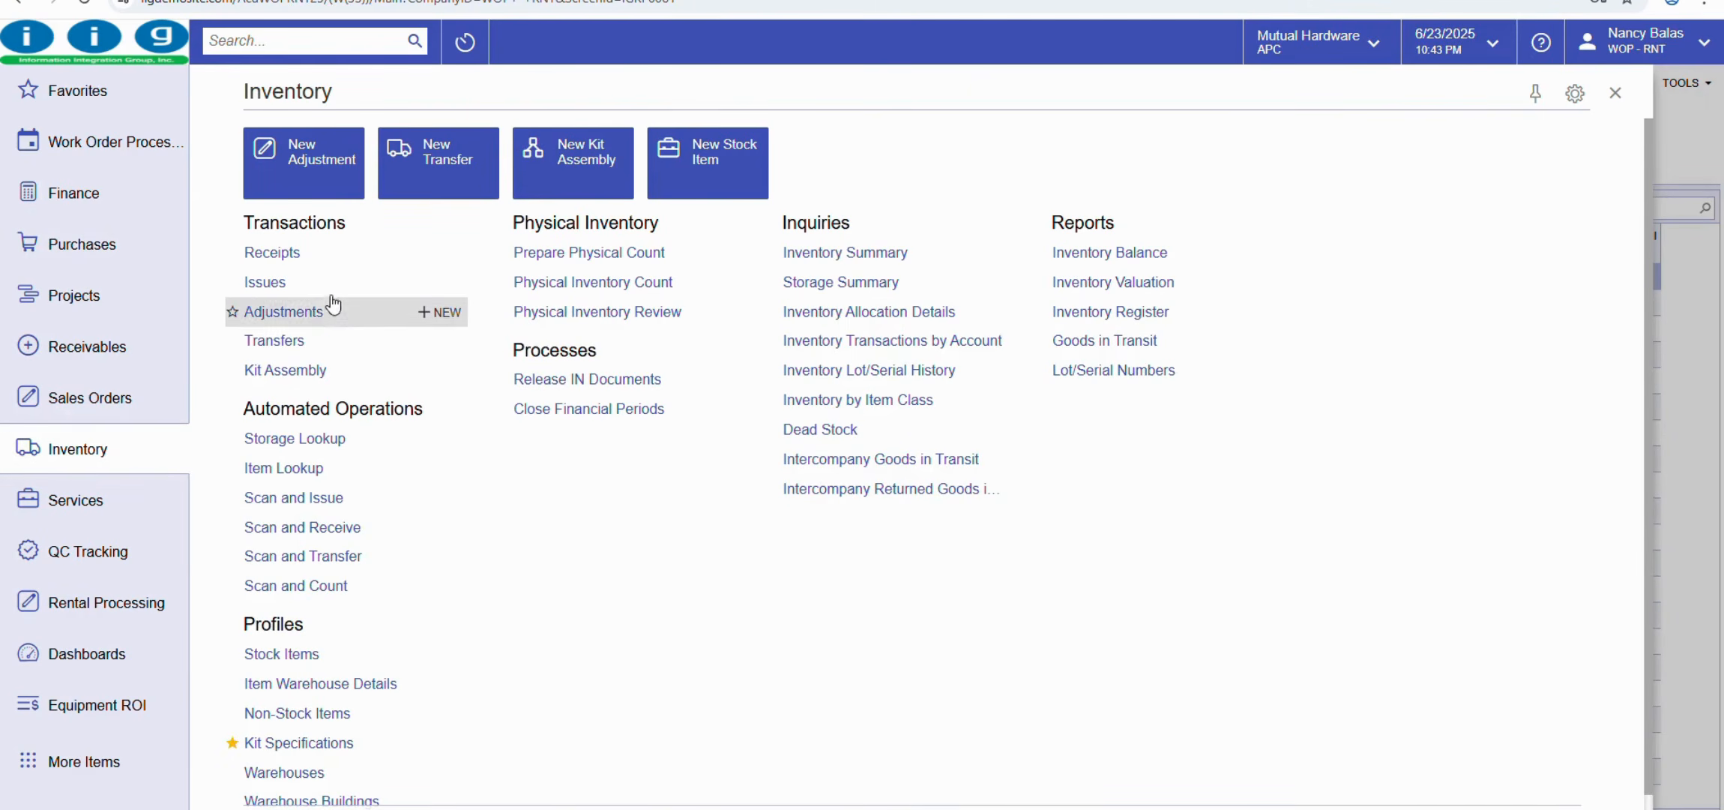
{"action": "left_click", "coordinate": [272, 255]}
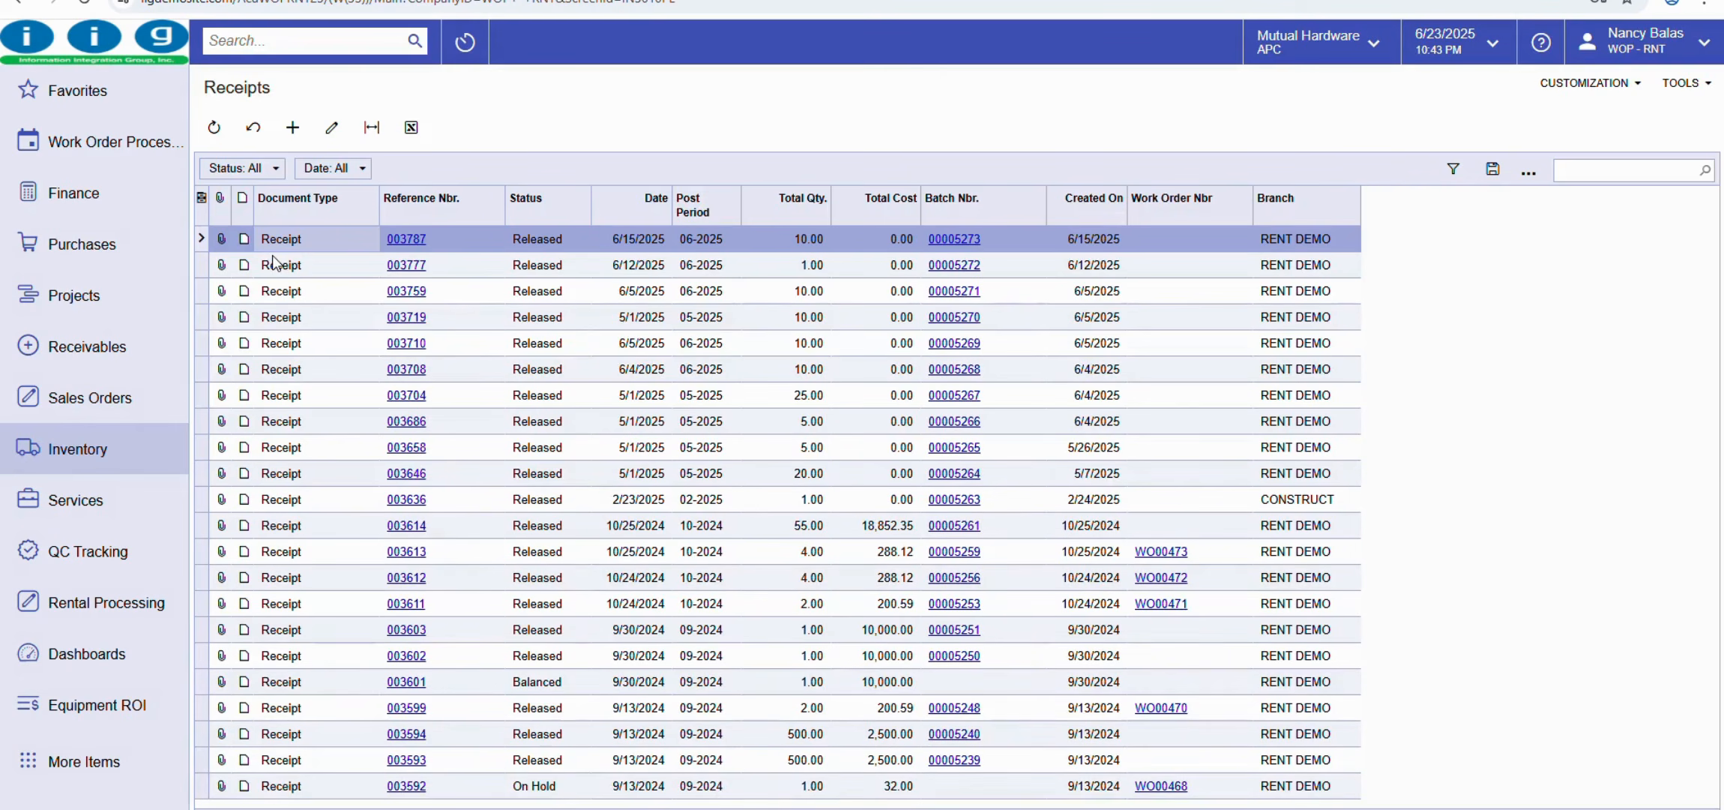
{"action": "left_click", "coordinate": [293, 129]}
{"action": "left_click", "coordinate": [255, 321]}
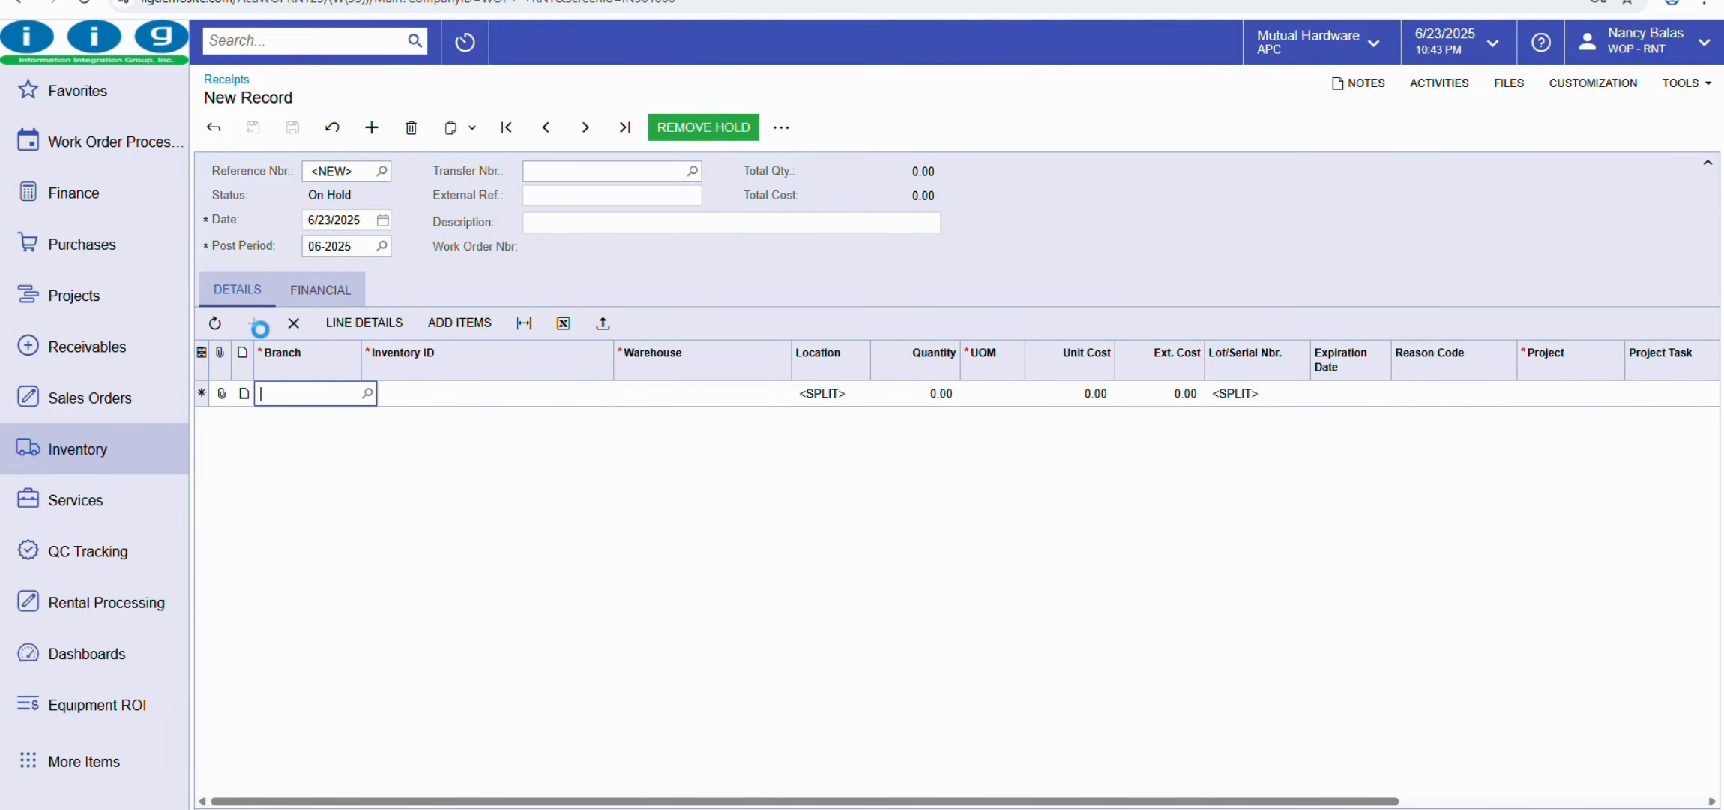
- Search the inventory items for Laptop and assign the LAPTOP item to the new receipt line
{"action": "left_click", "coordinate": [543, 393]}
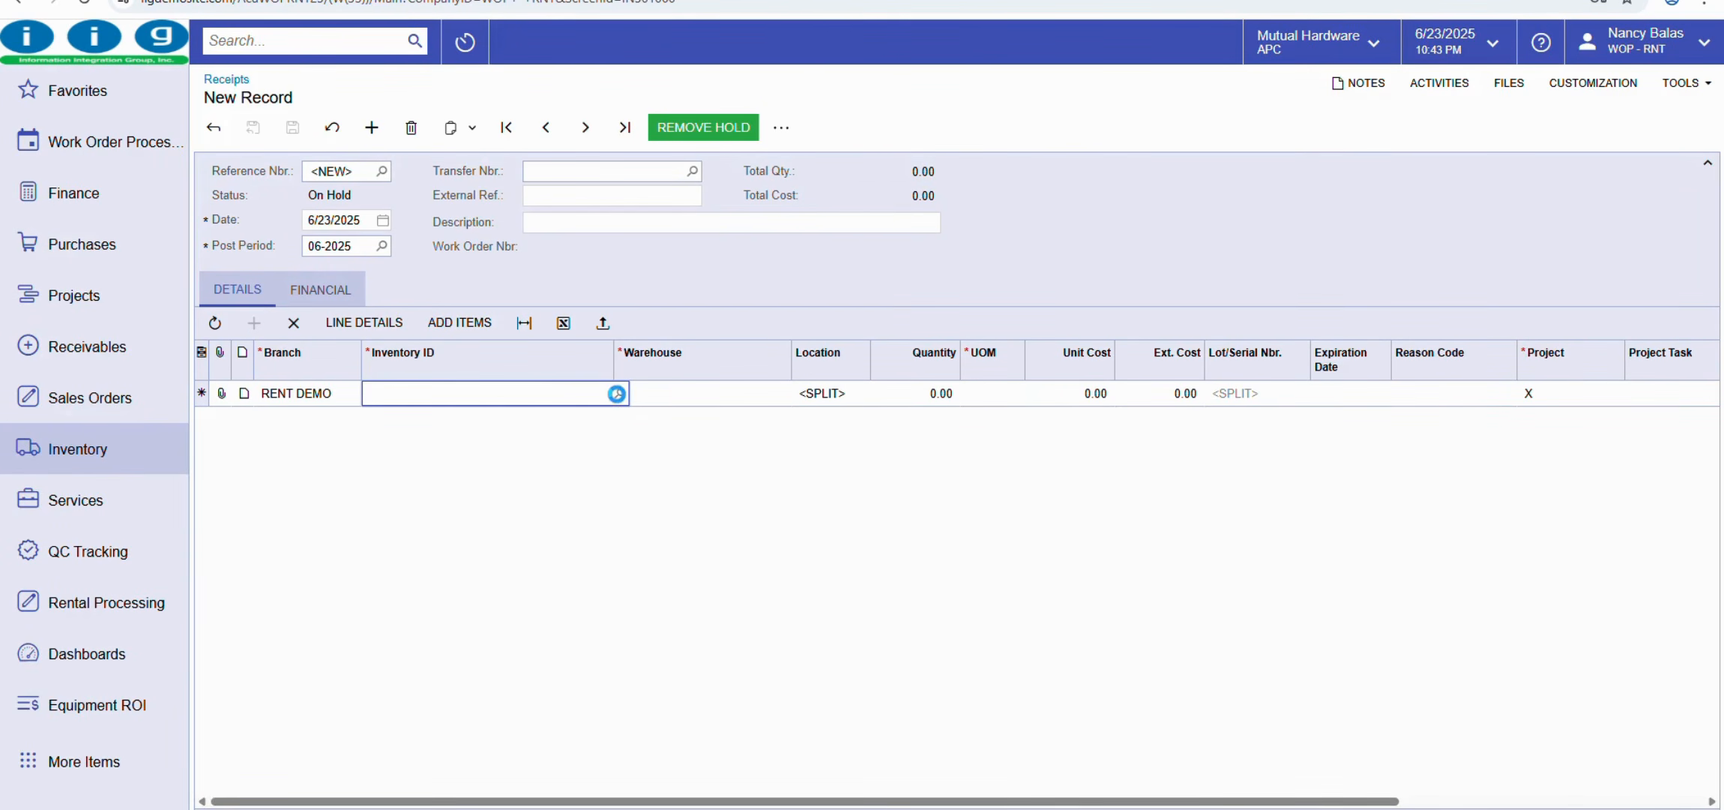
{"action": "left_click", "coordinate": [620, 394]}
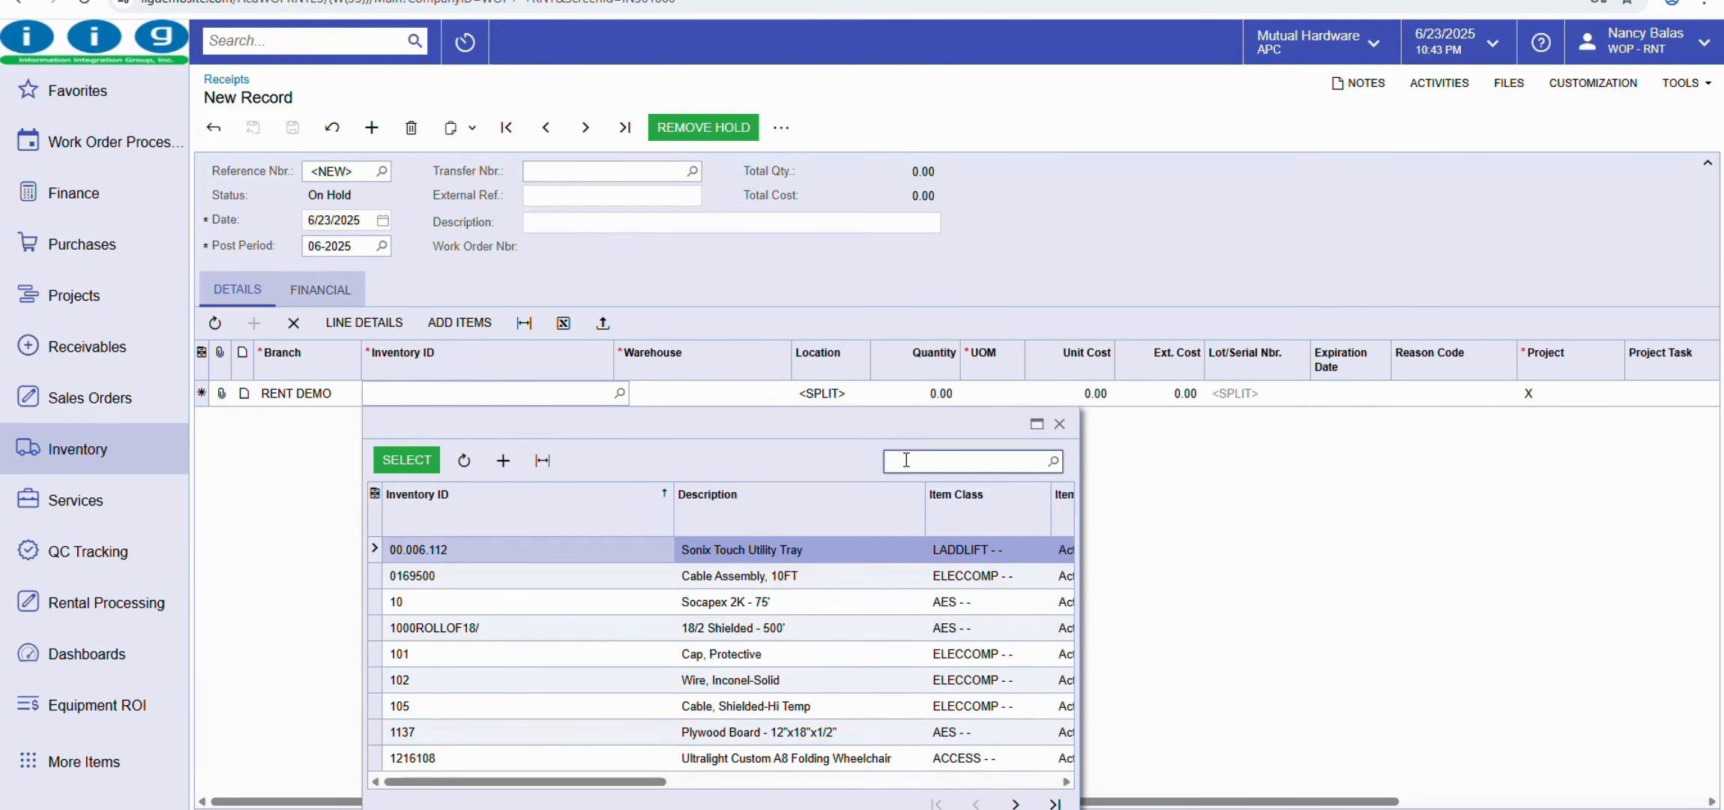
{"action": "type", "text": "Laptop"}
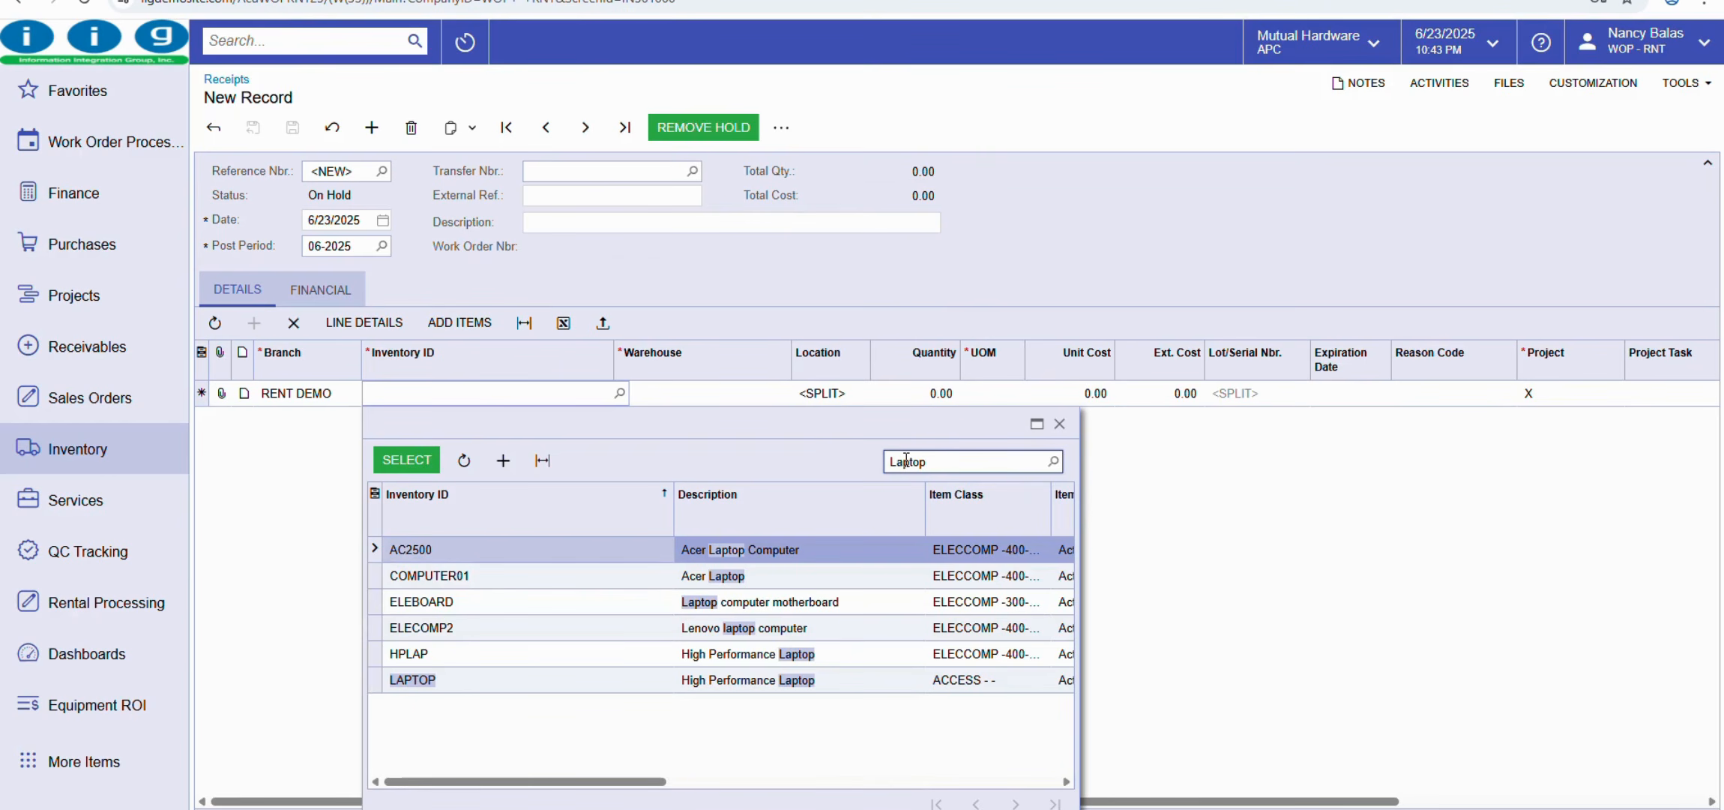
{"action": "double_click", "coordinate": [572, 680]}
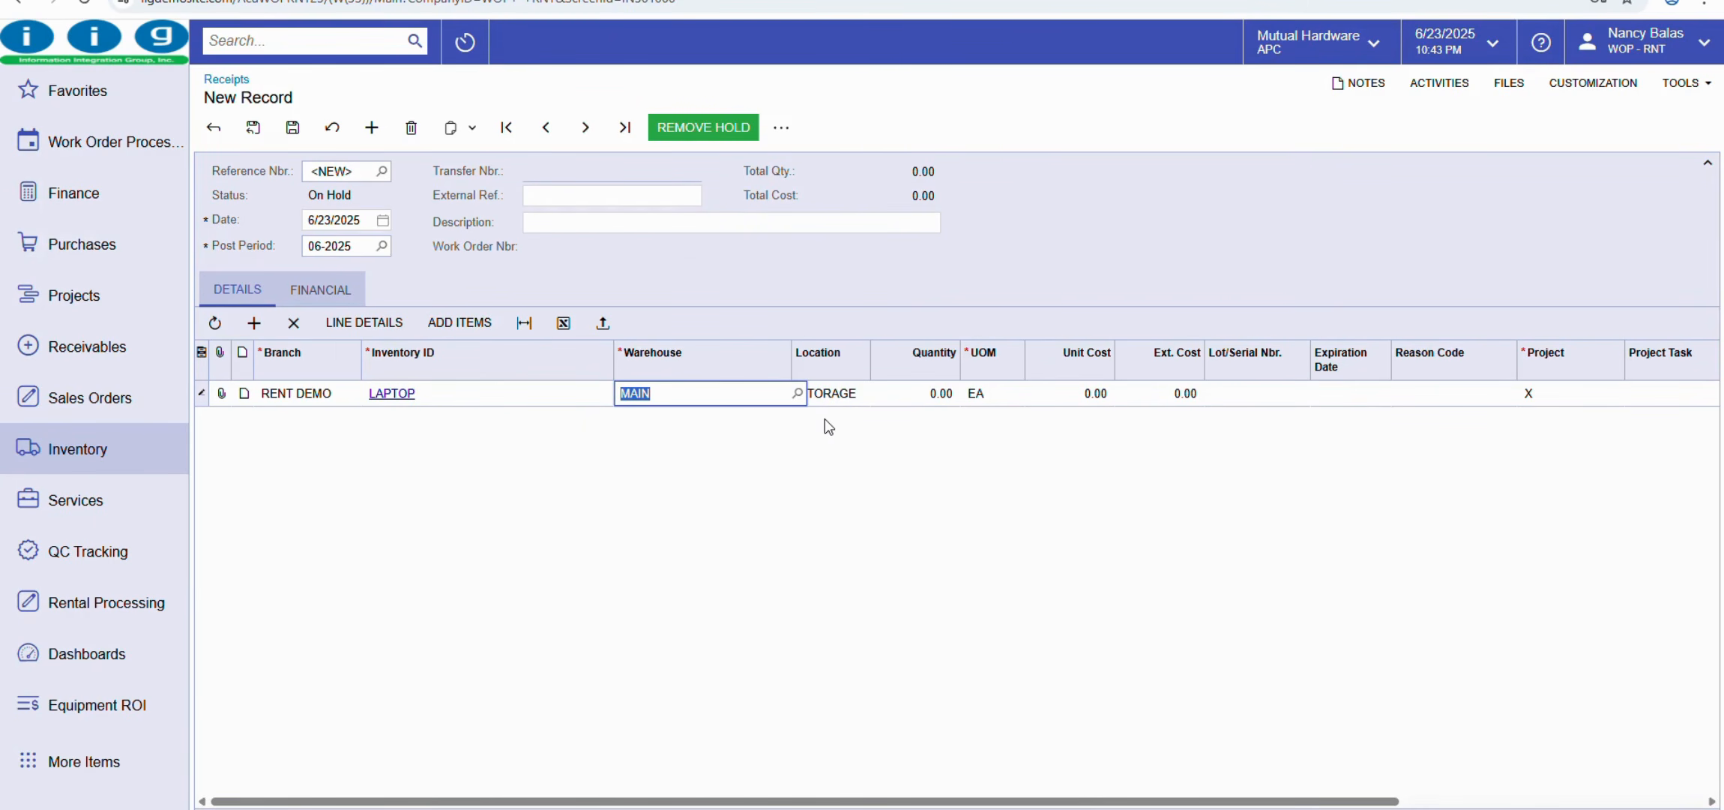
- Set the laptop line's quantity to 10 and remove the receipt from hold
{"action": "left_click", "coordinate": [925, 395]}
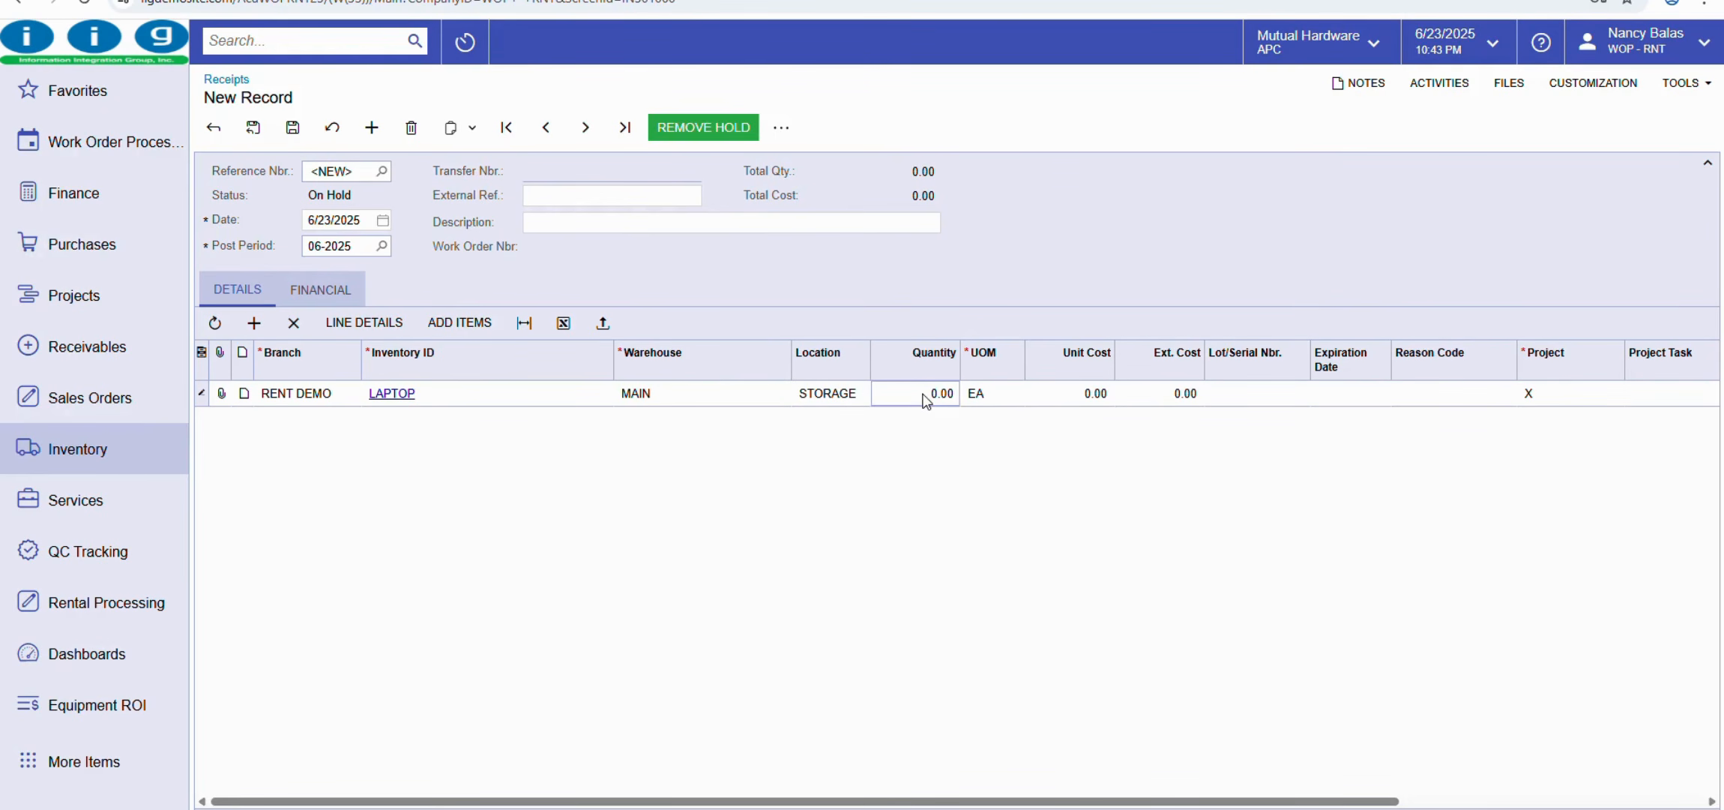
{"action": "type", "text": "10"}
{"action": "left_click", "coordinate": [1064, 483]}
{"action": "left_click", "coordinate": [703, 128]}
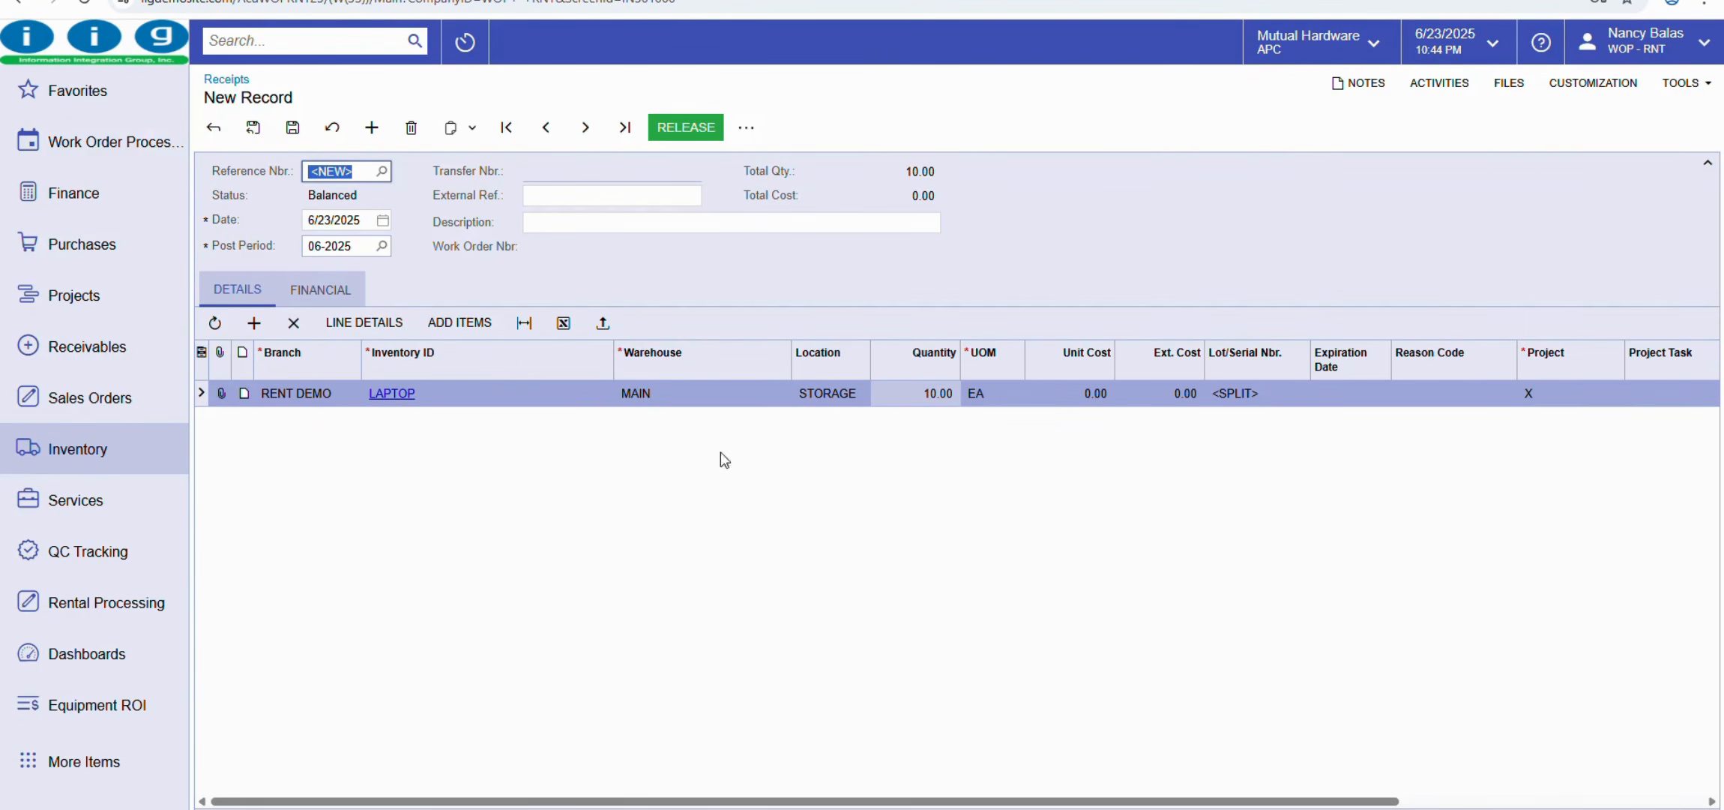
- Reset the laptop line's quantity to 0 and open its line details
{"action": "left_click", "coordinate": [911, 396]}
{"action": "type", "text": "0"}
{"action": "left_click", "coordinate": [885, 493]}
{"action": "left_click", "coordinate": [365, 322]}
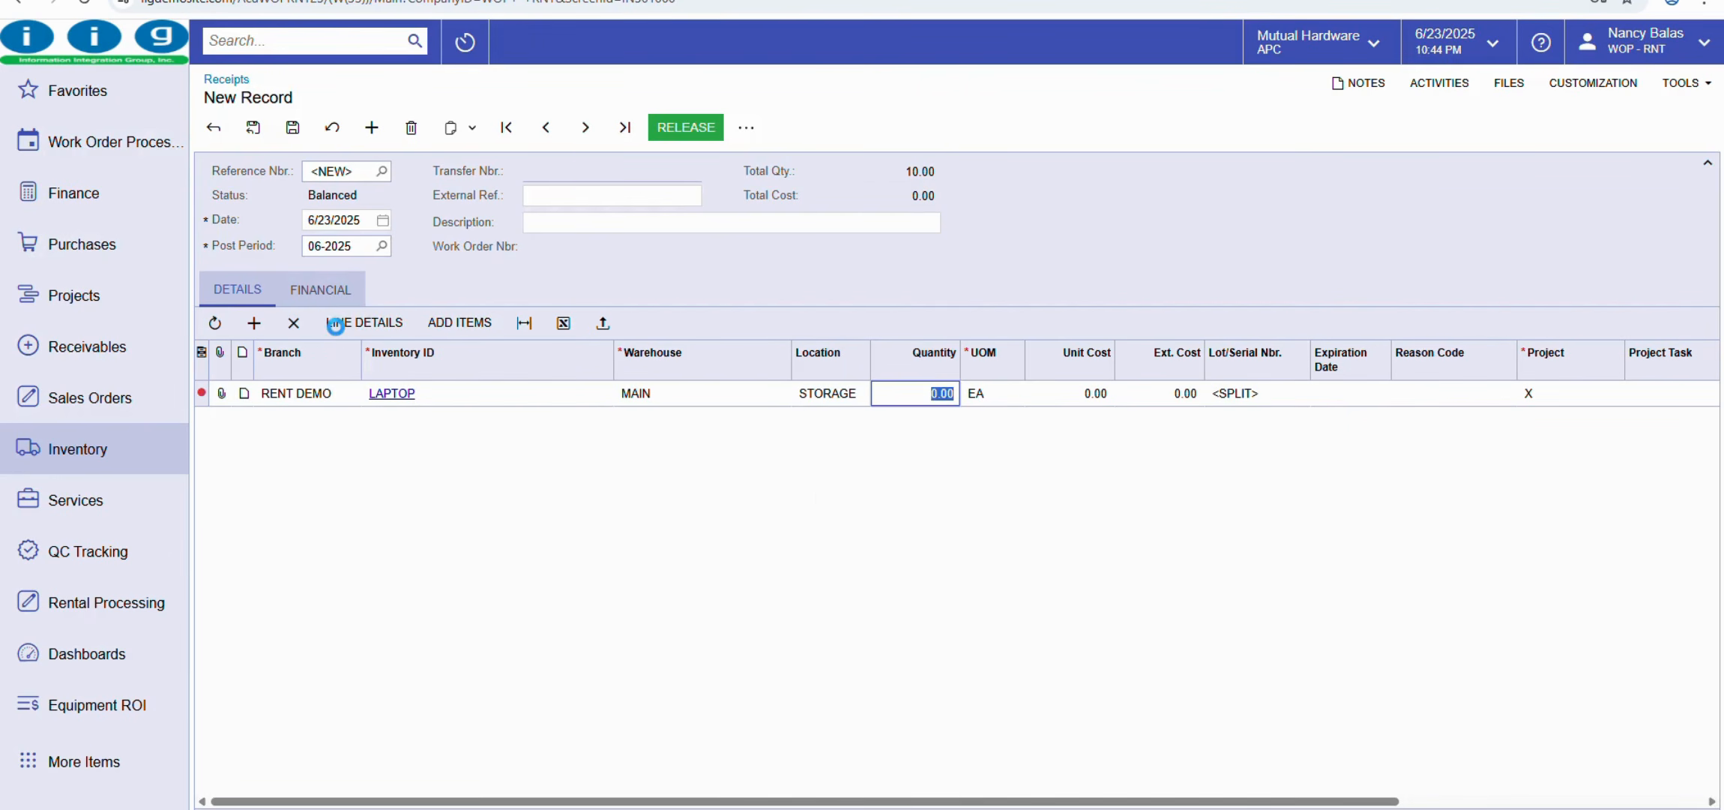
- Generate 10 serial numbers starting at P000020 for the laptop line, accept them and release the receipt
{"action": "left_click", "coordinate": [825, 291]}
{"action": "left_click", "coordinate": [824, 290]}
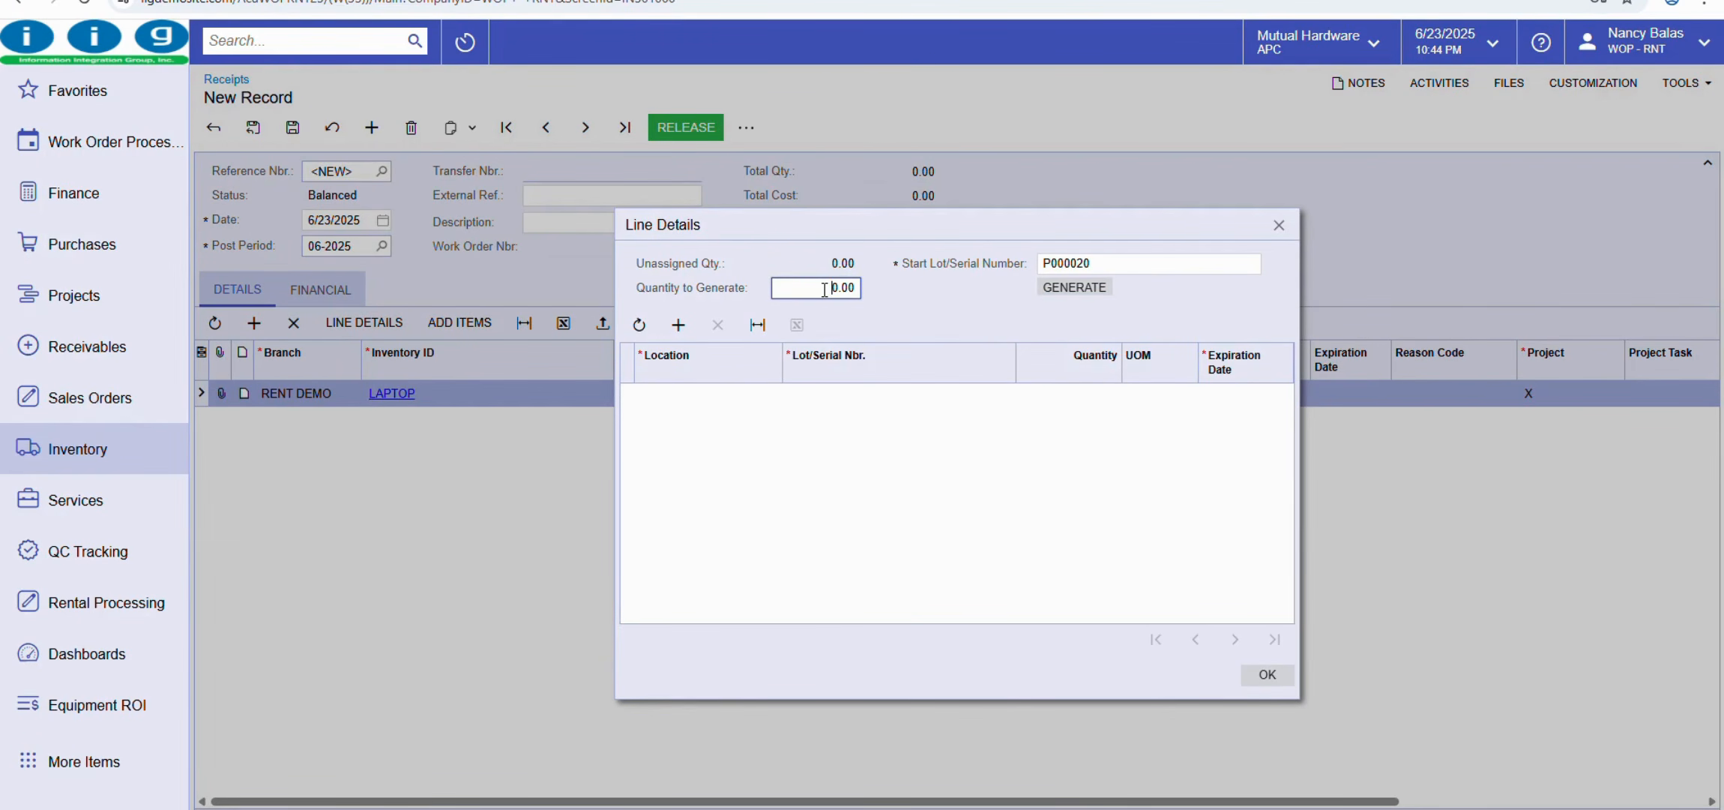
{"action": "left_click", "coordinate": [1087, 289]}
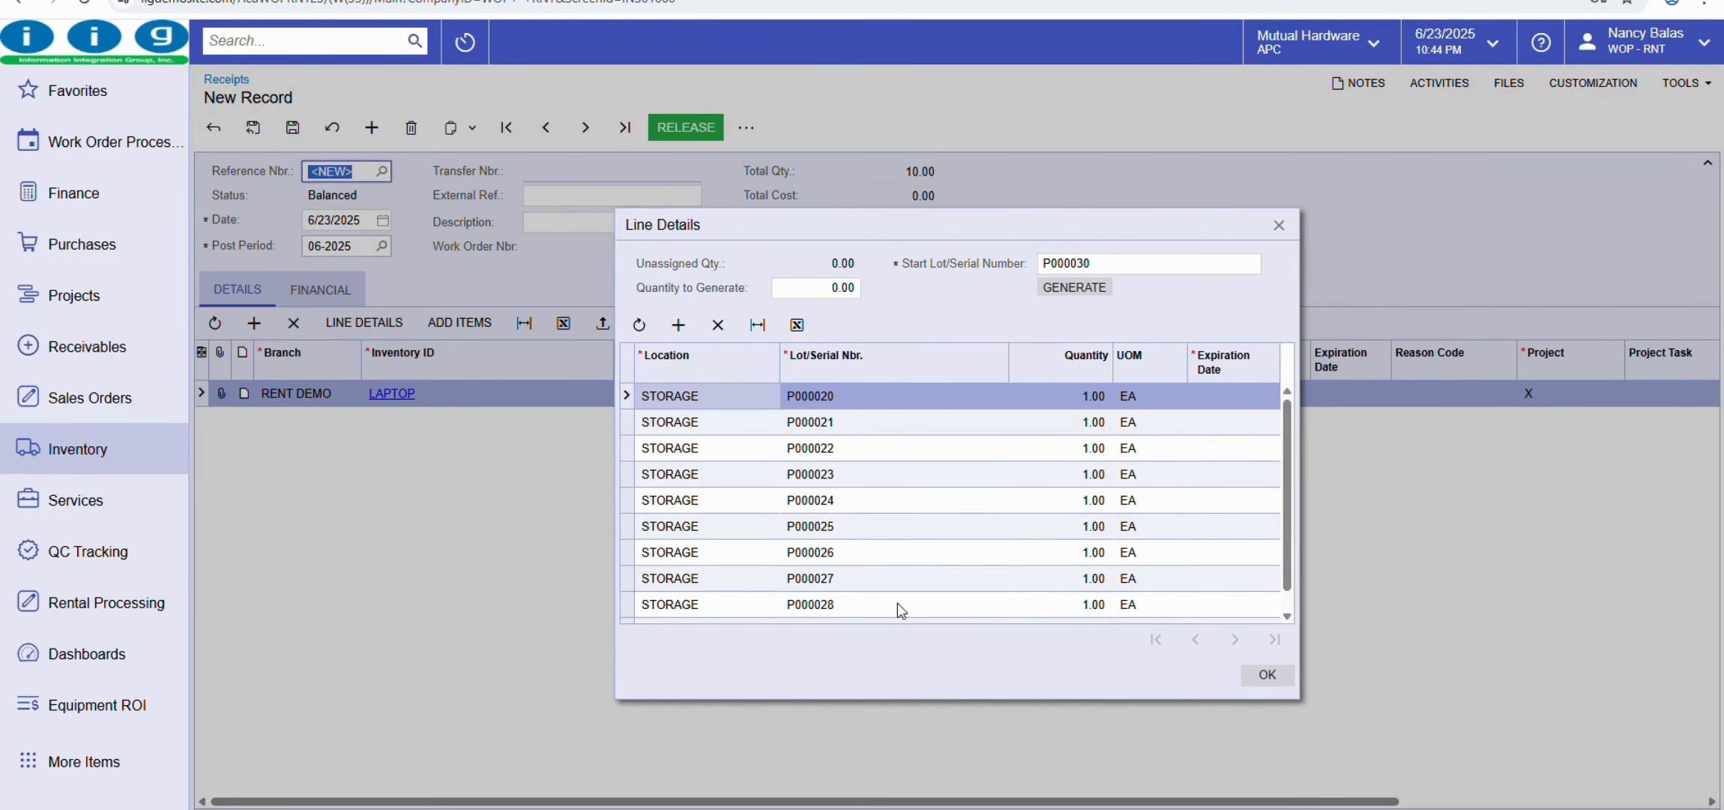
{"action": "left_click", "coordinate": [1272, 674]}
{"action": "left_click", "coordinate": [1272, 674]}
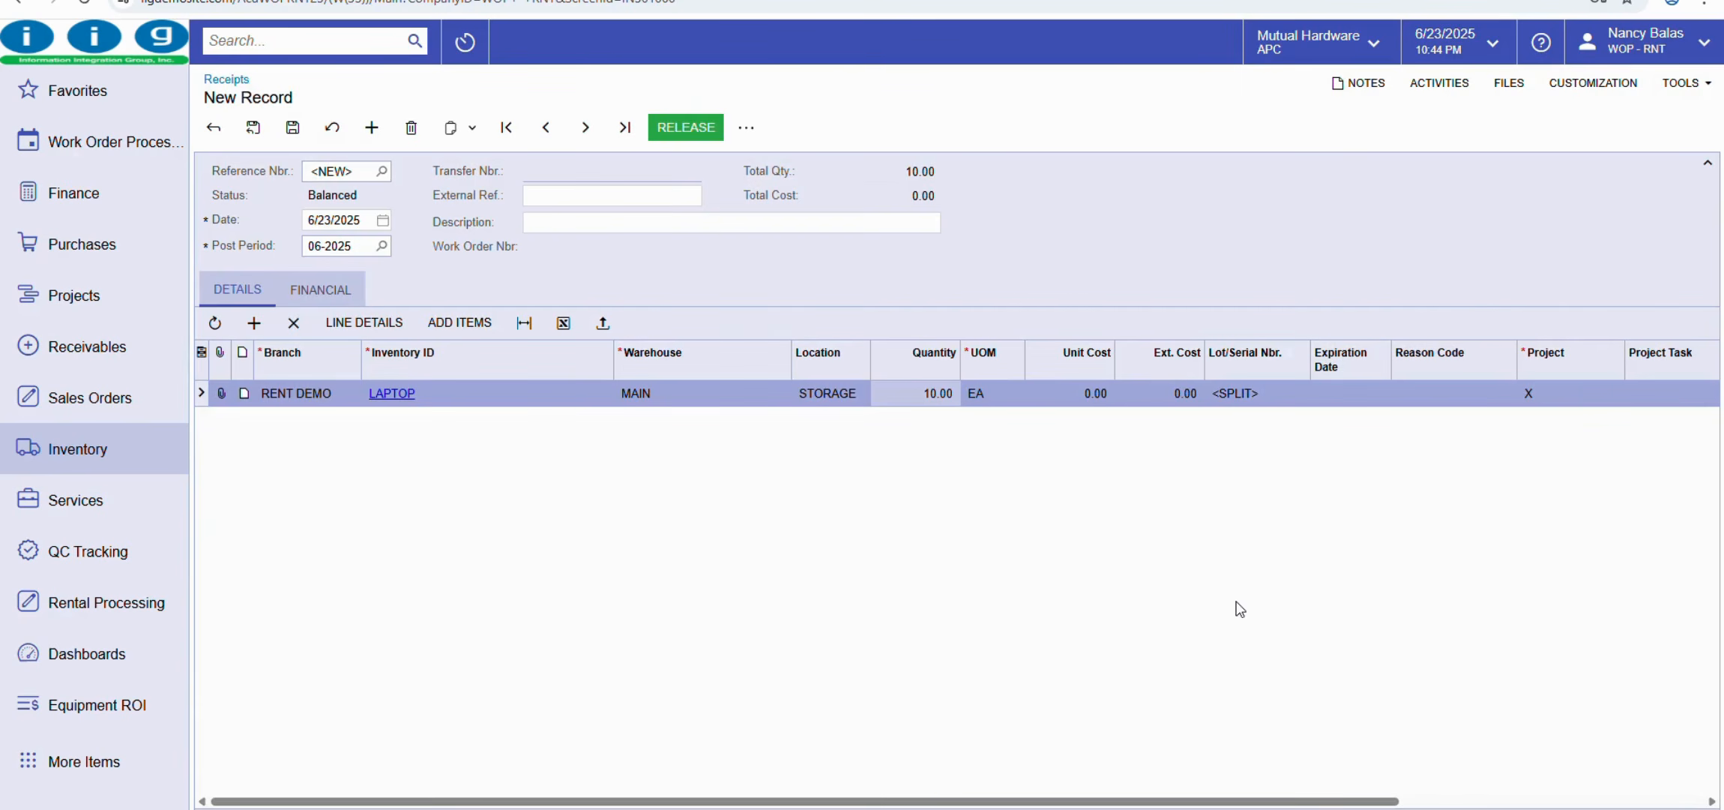
{"action": "left_click", "coordinate": [686, 126]}
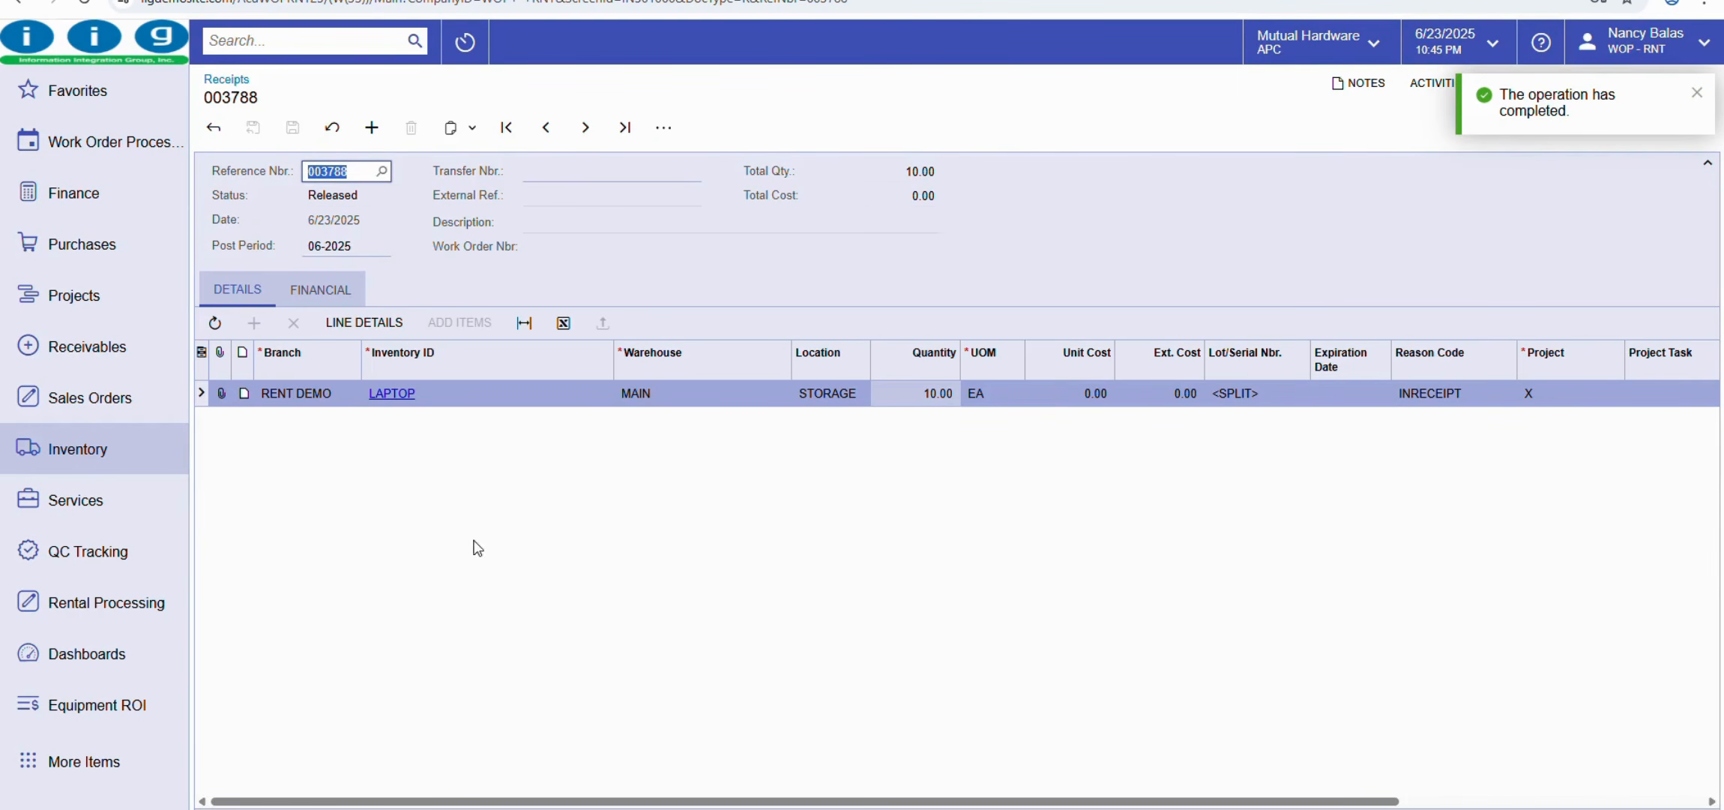
- Find the LAPTOP stock item and check its quantity on hand by warehouse
{"action": "left_click", "coordinate": [66, 449]}
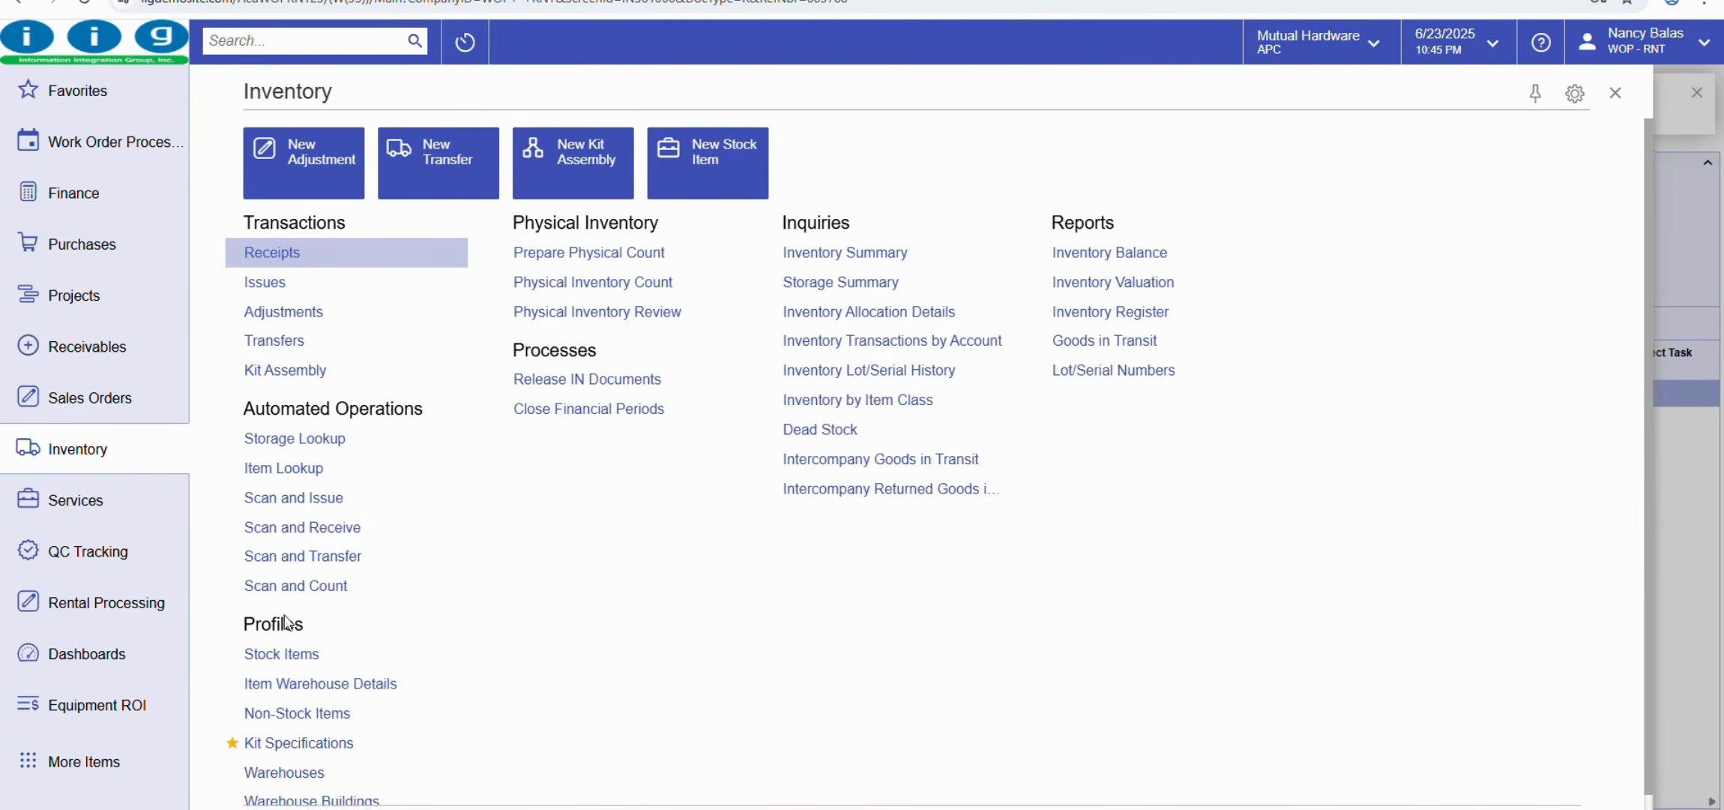
{"action": "left_click", "coordinate": [289, 656]}
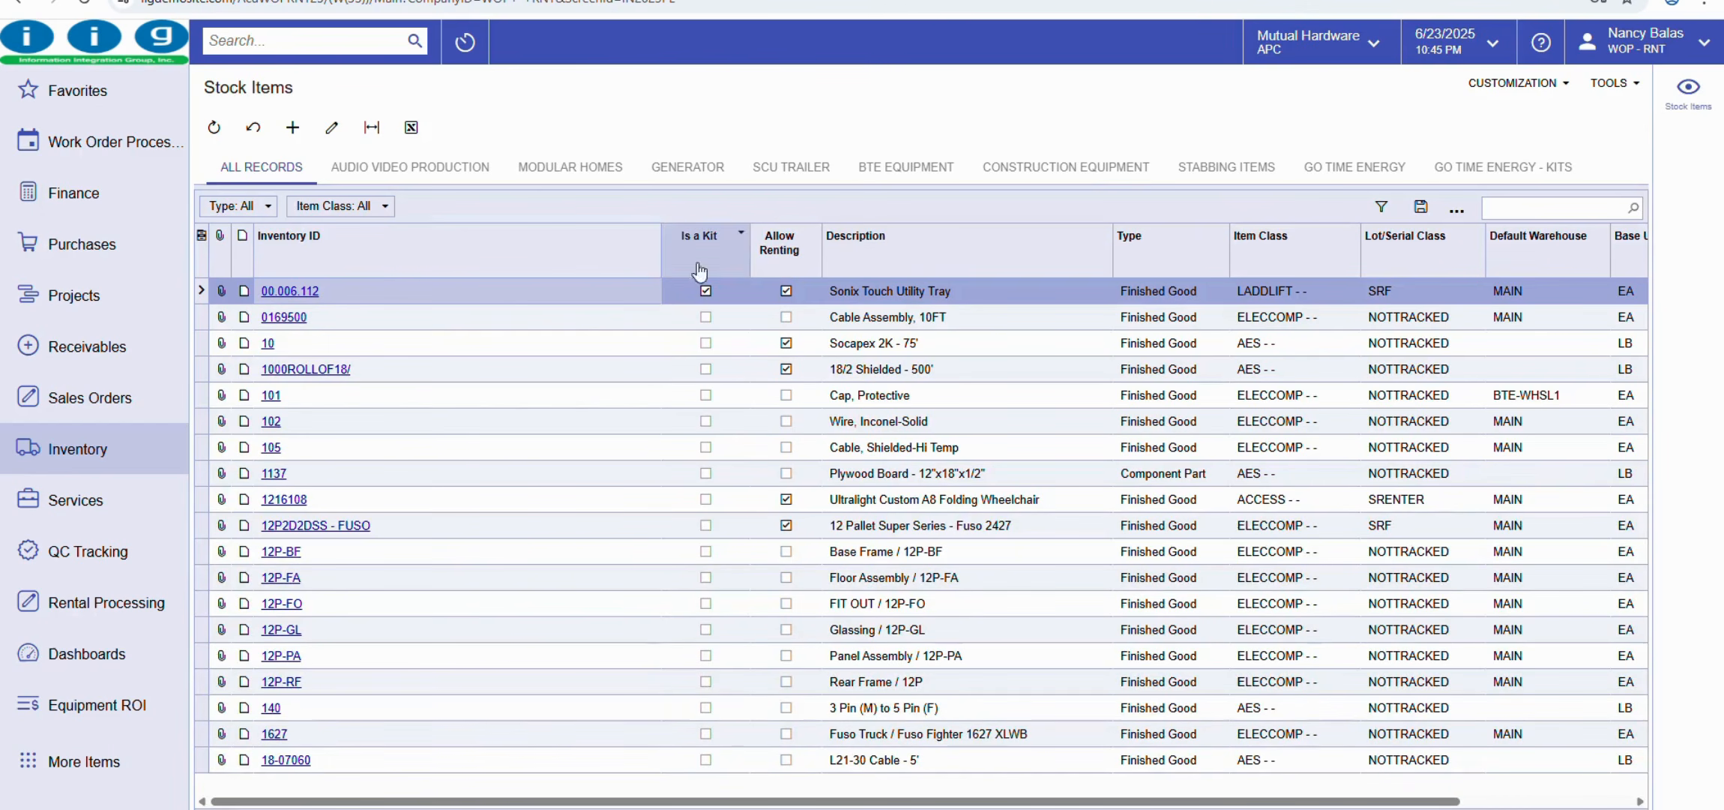
{"action": "left_click", "coordinate": [1508, 205]}
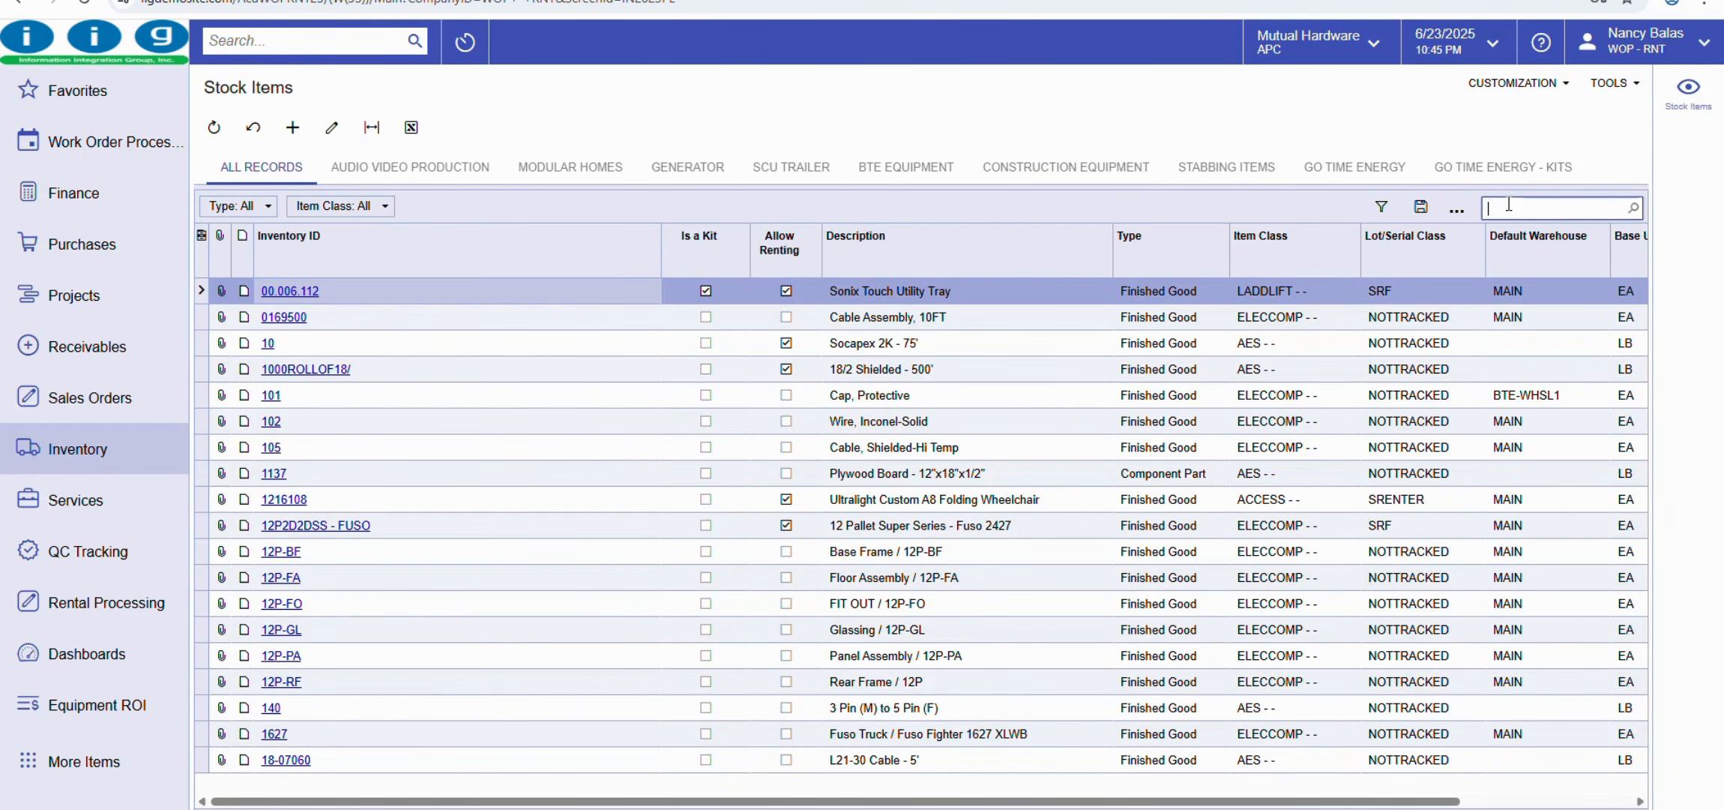
{"action": "type", "text": "Laptop"}
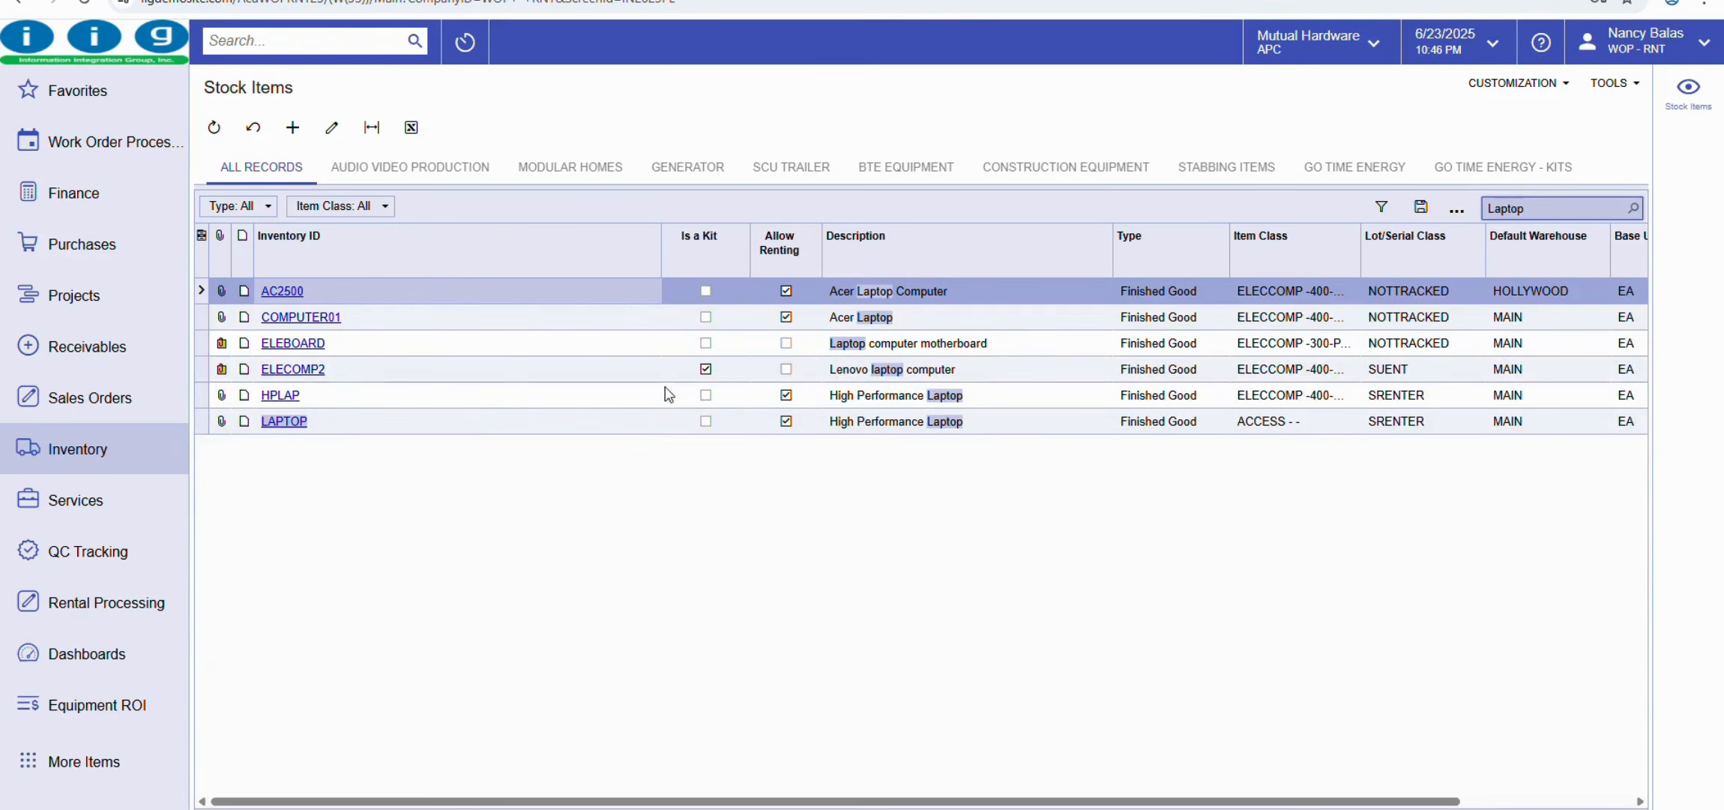
{"action": "left_click", "coordinate": [285, 422]}
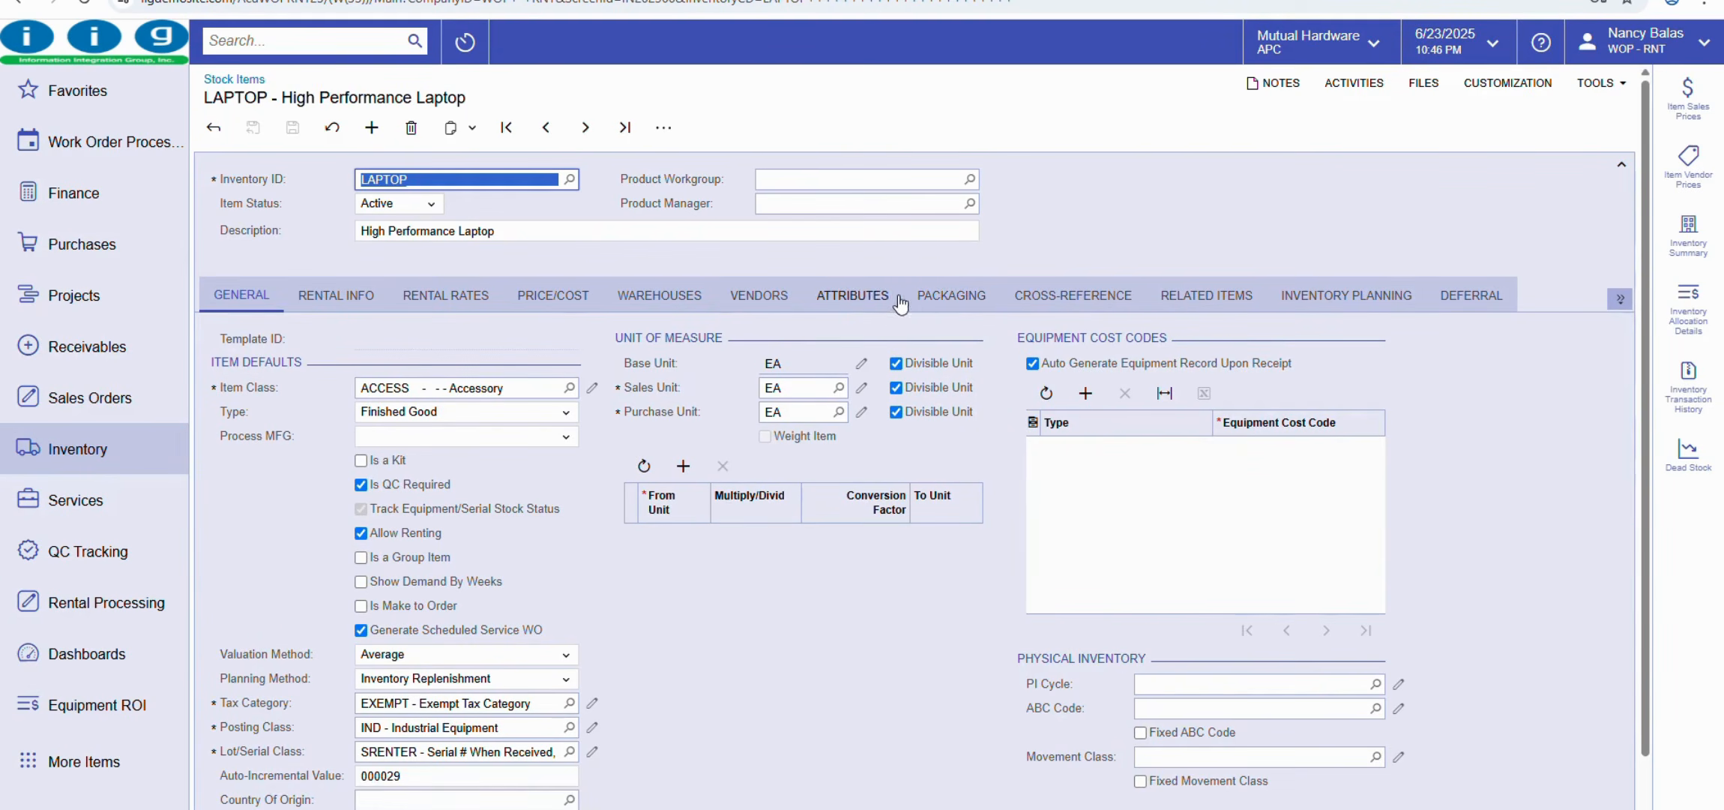
{"action": "left_click", "coordinate": [688, 300]}
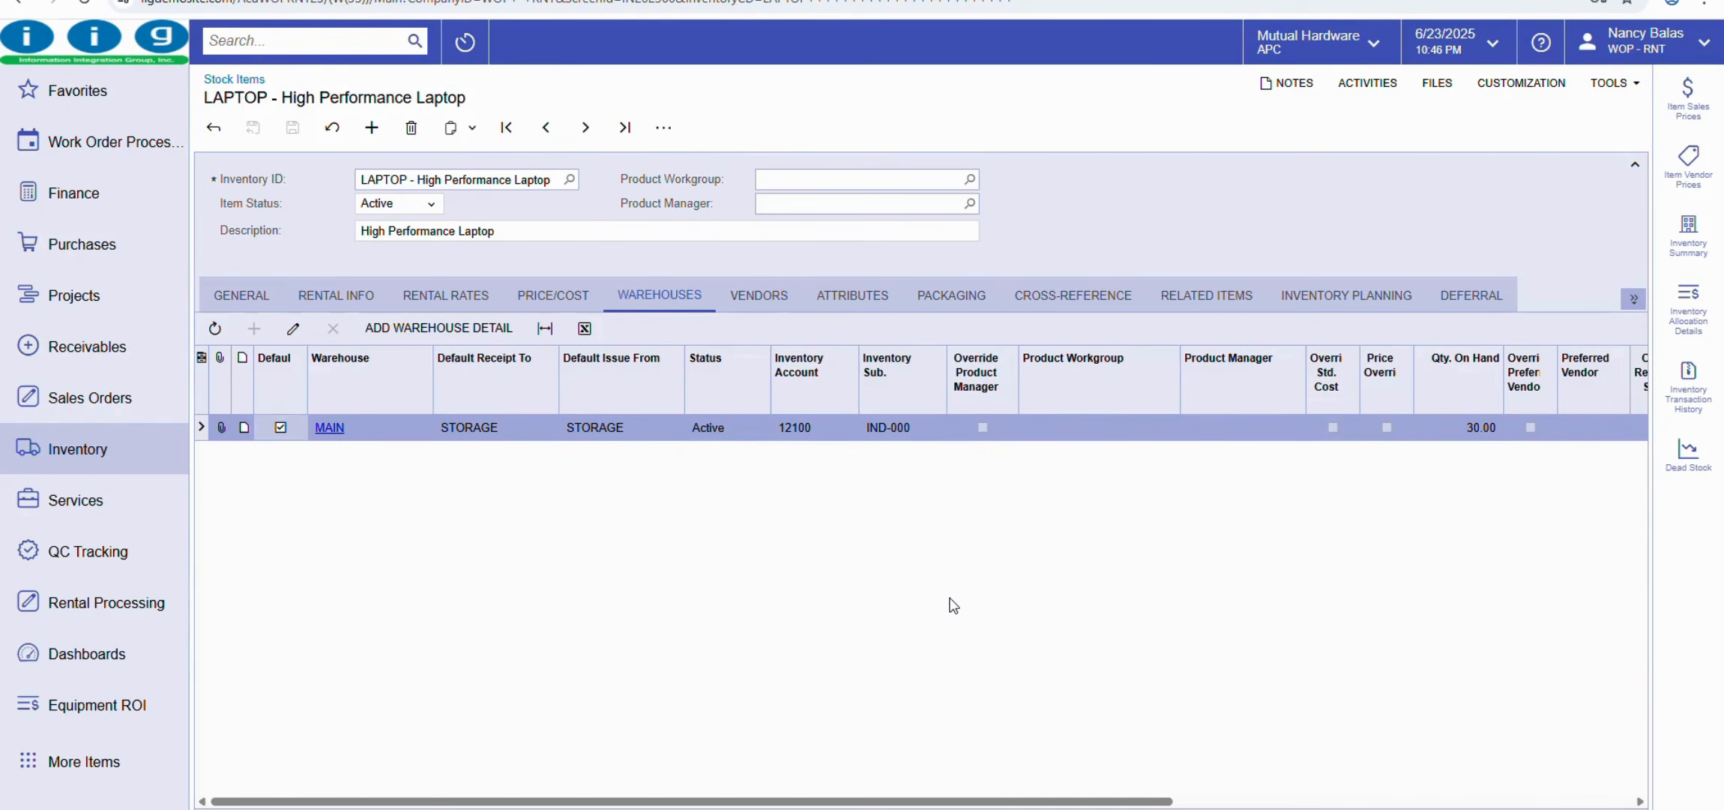
- Start a new sales order with the order type RO (Rental Order)
{"action": "left_click", "coordinate": [78, 604]}
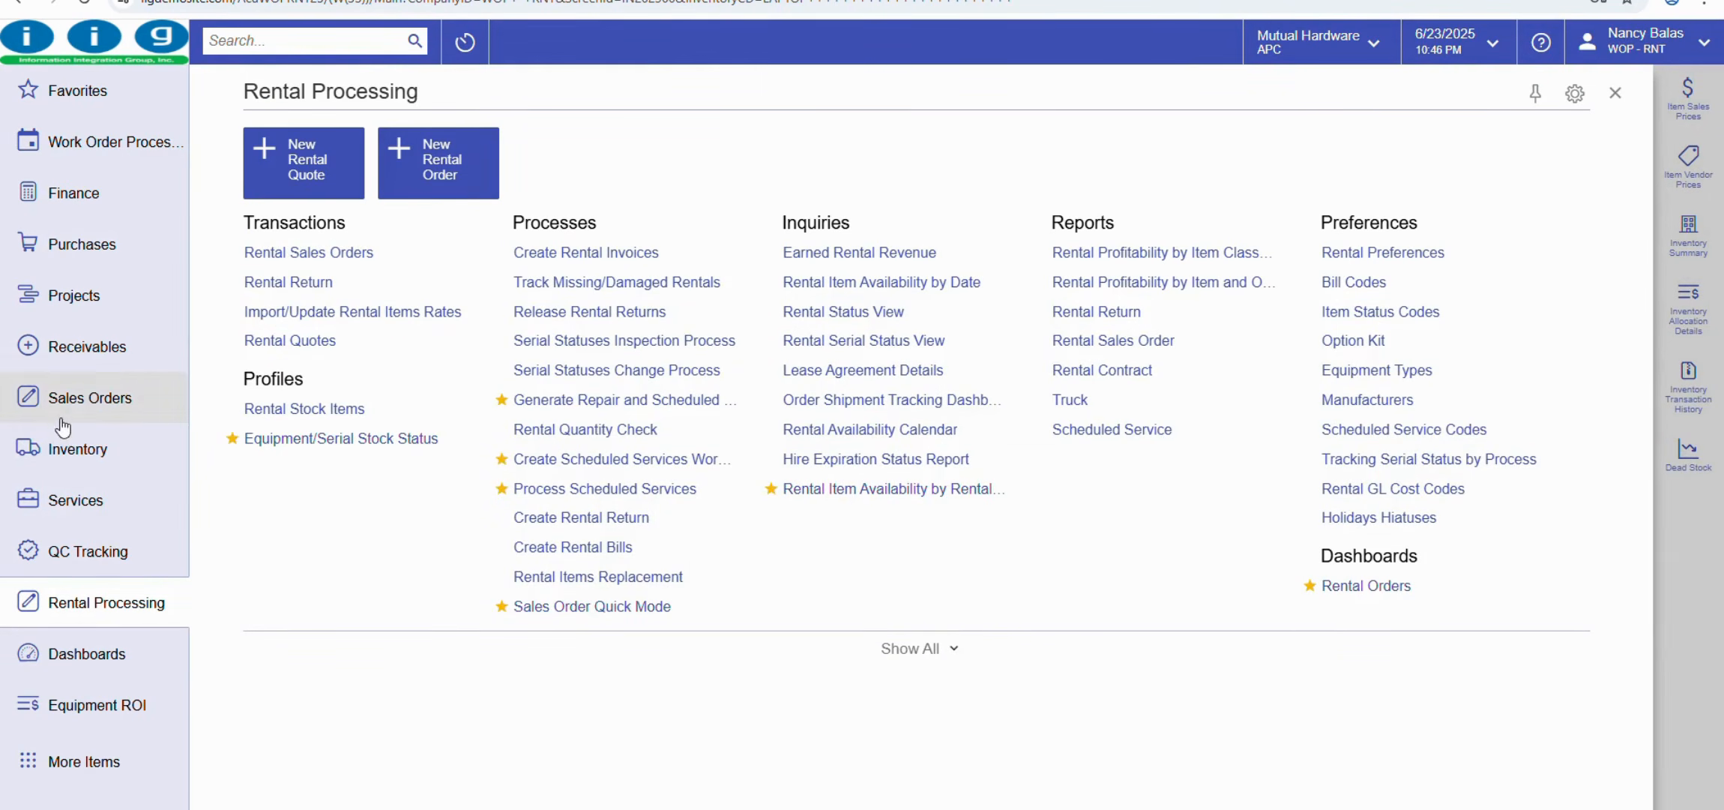
{"action": "left_click", "coordinate": [86, 404]}
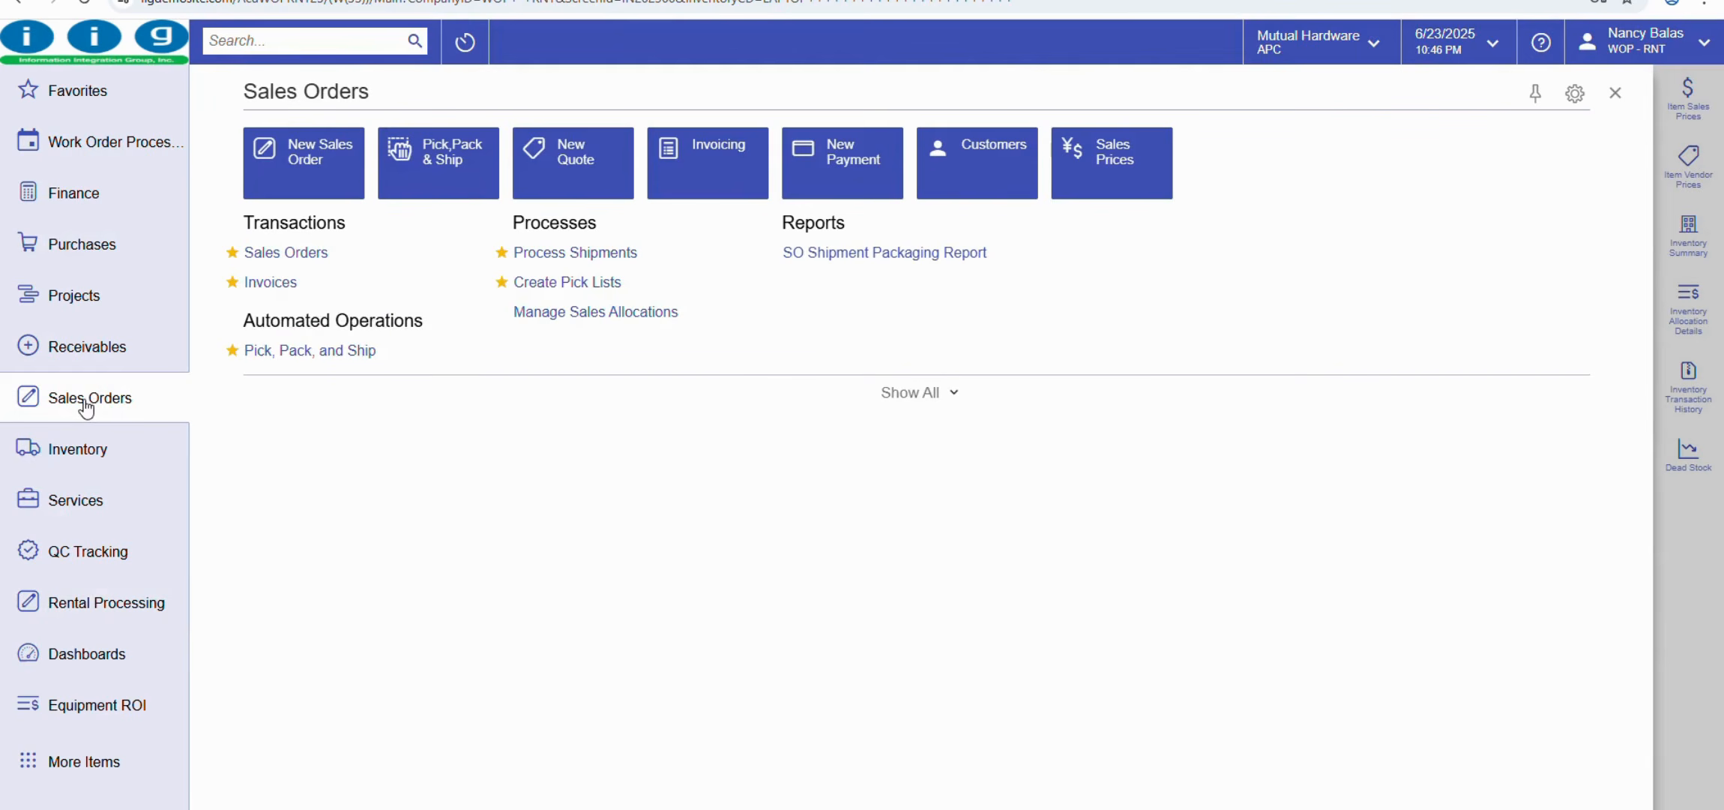
{"action": "left_click", "coordinate": [315, 253]}
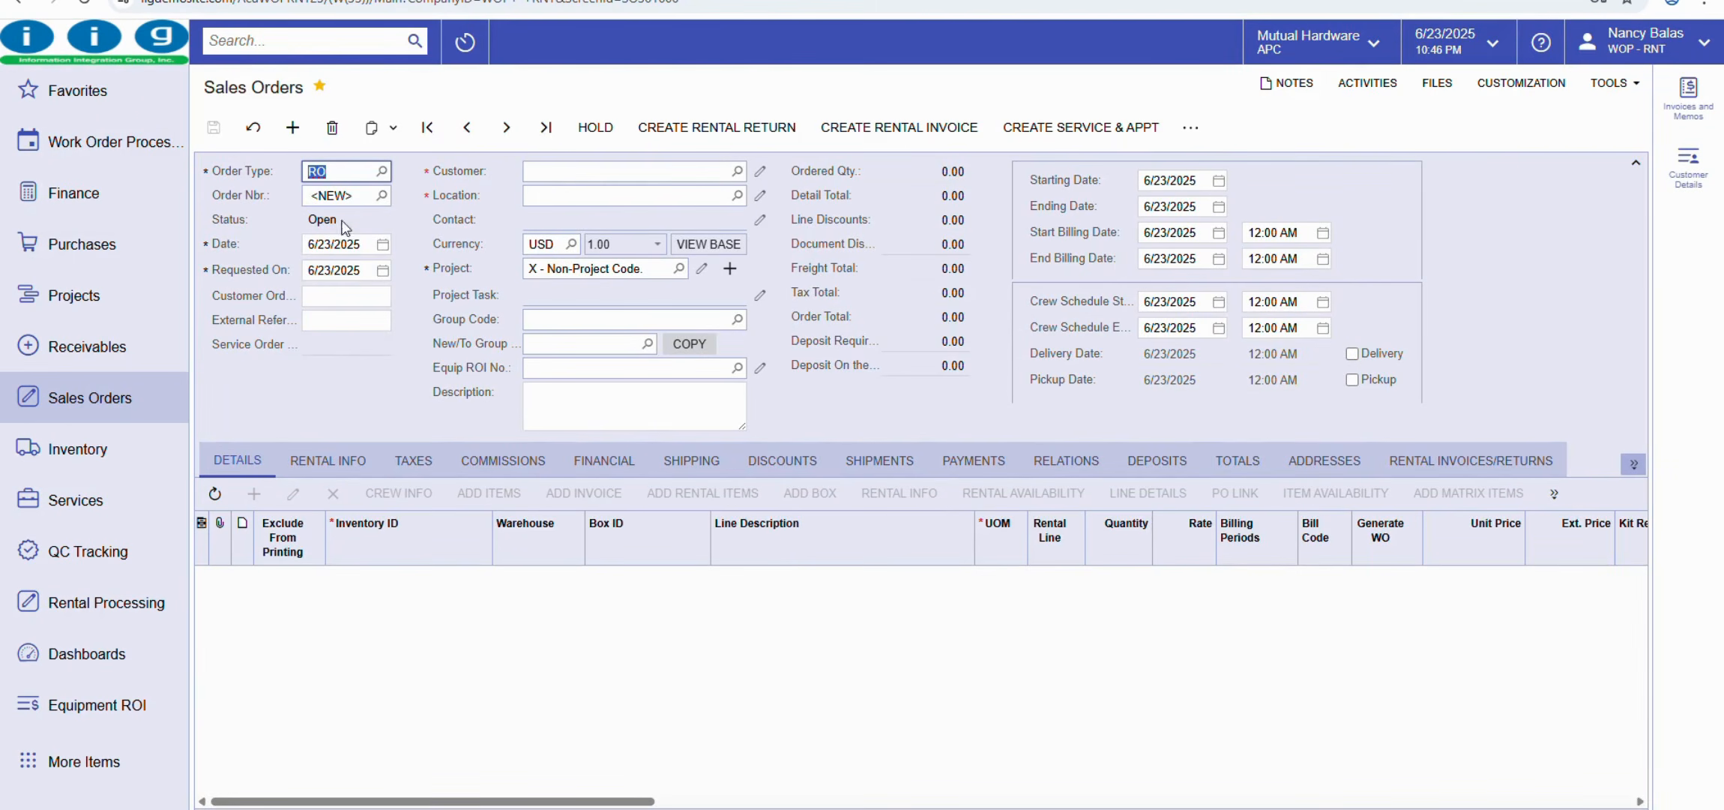
{"action": "left_click", "coordinate": [382, 171]}
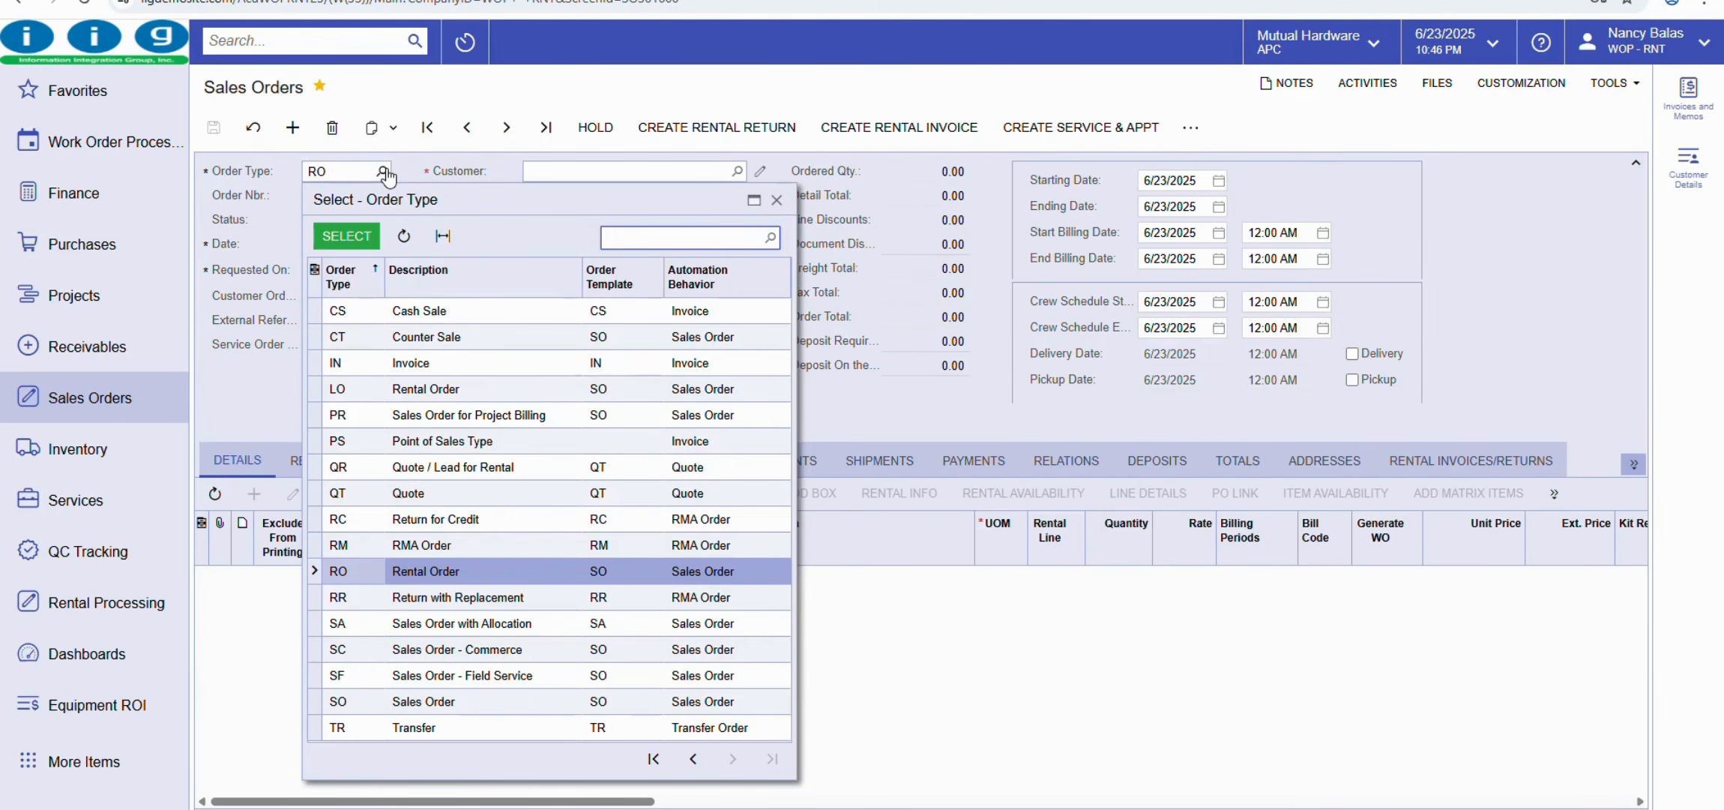
{"action": "left_click", "coordinate": [520, 573]}
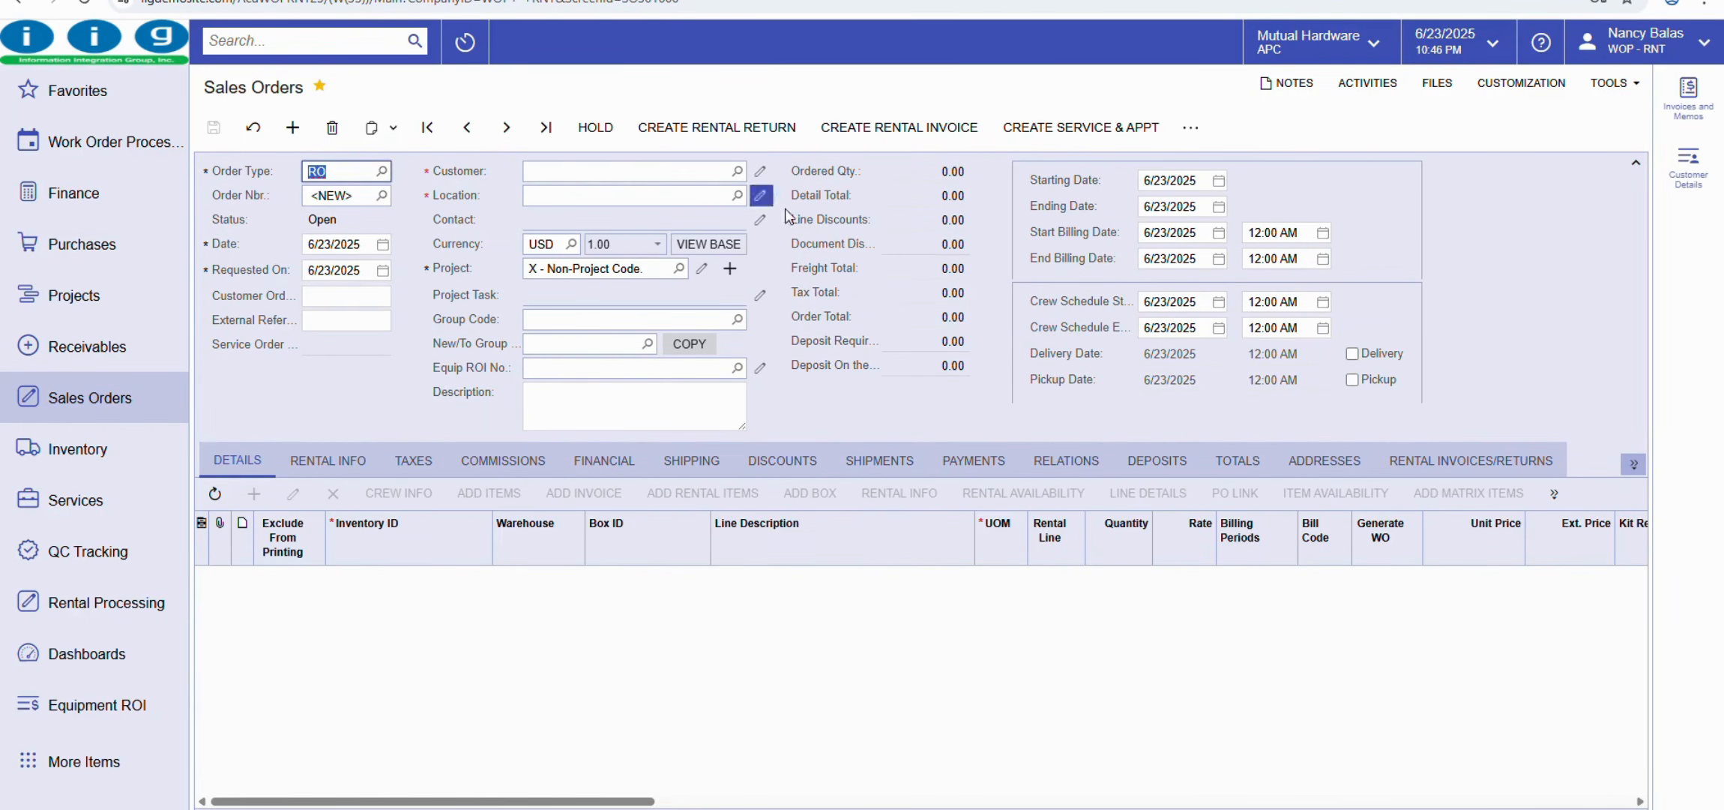
- Set the rental order's customer to Sports Spinal & Rehab Solutions
{"action": "left_click", "coordinate": [738, 171]}
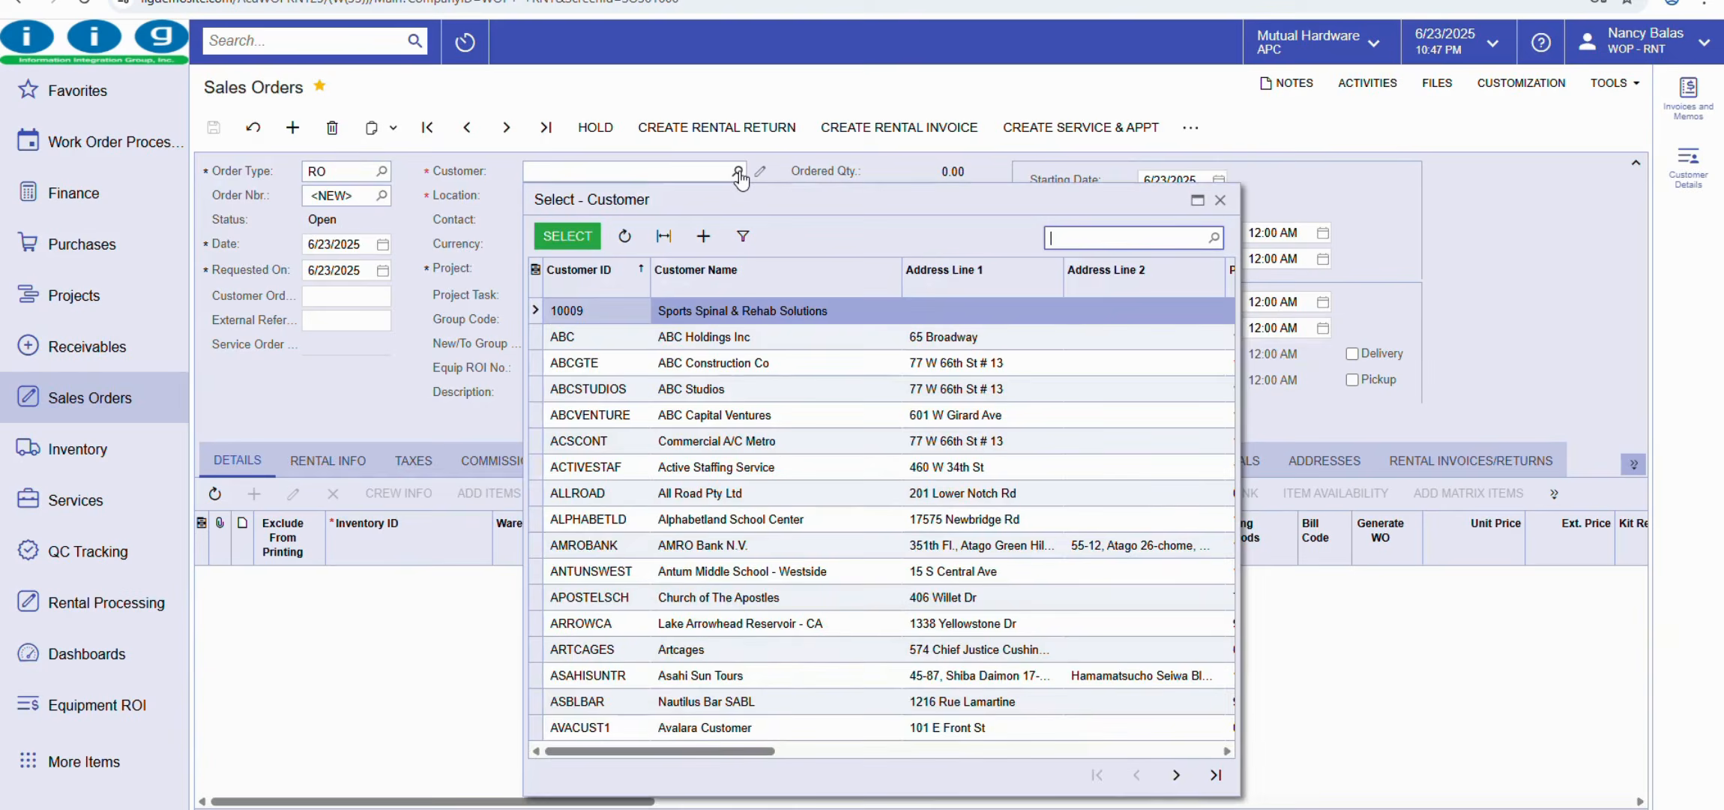
{"action": "left_click", "coordinate": [620, 312]}
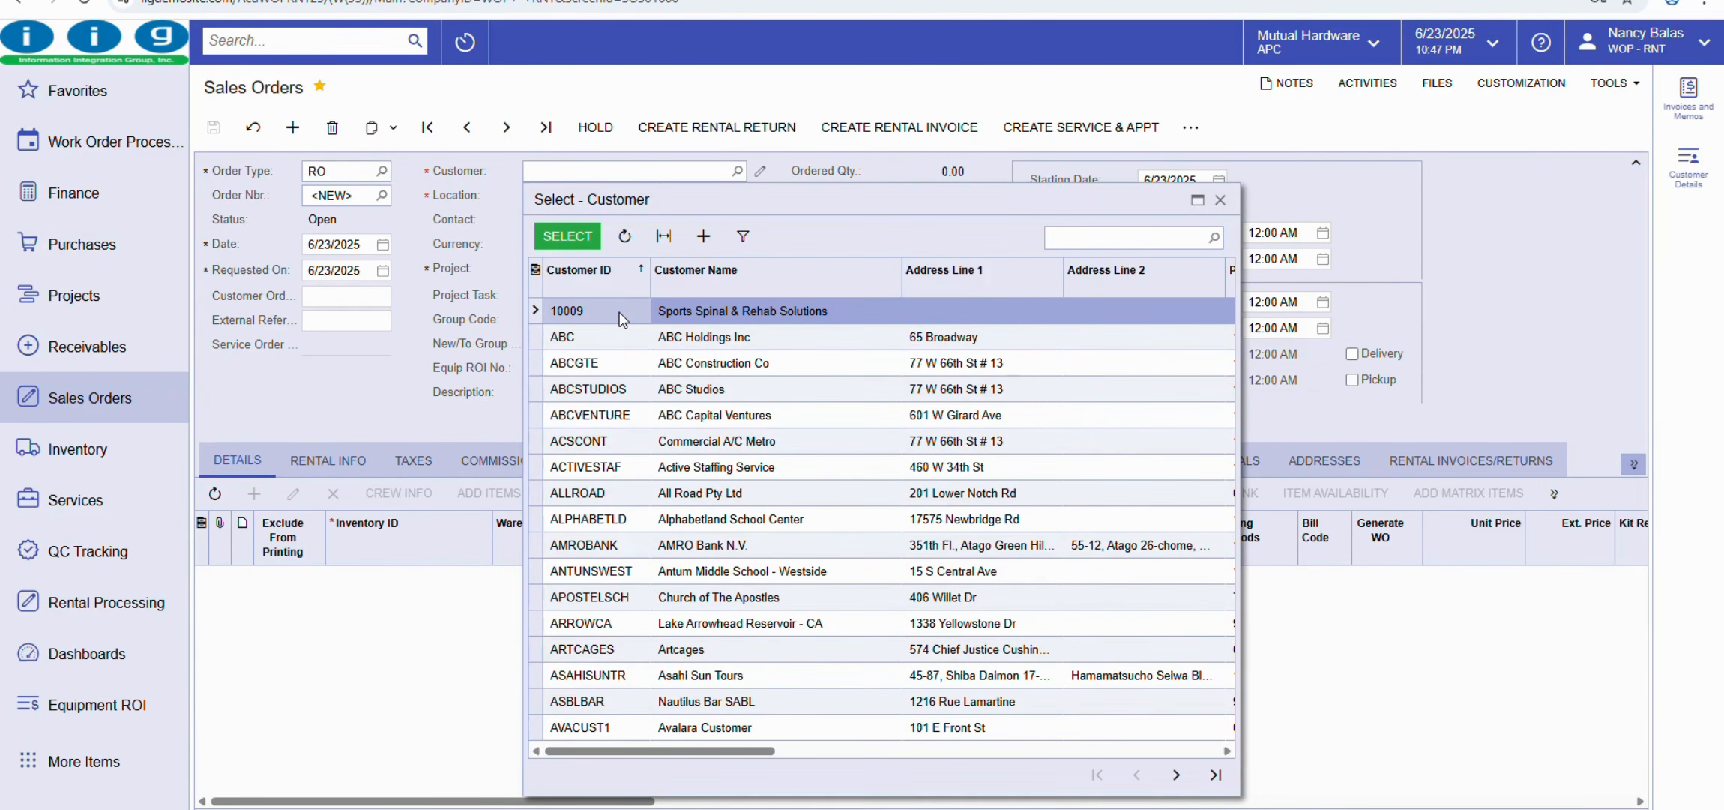
{"action": "double_click", "coordinate": [620, 312]}
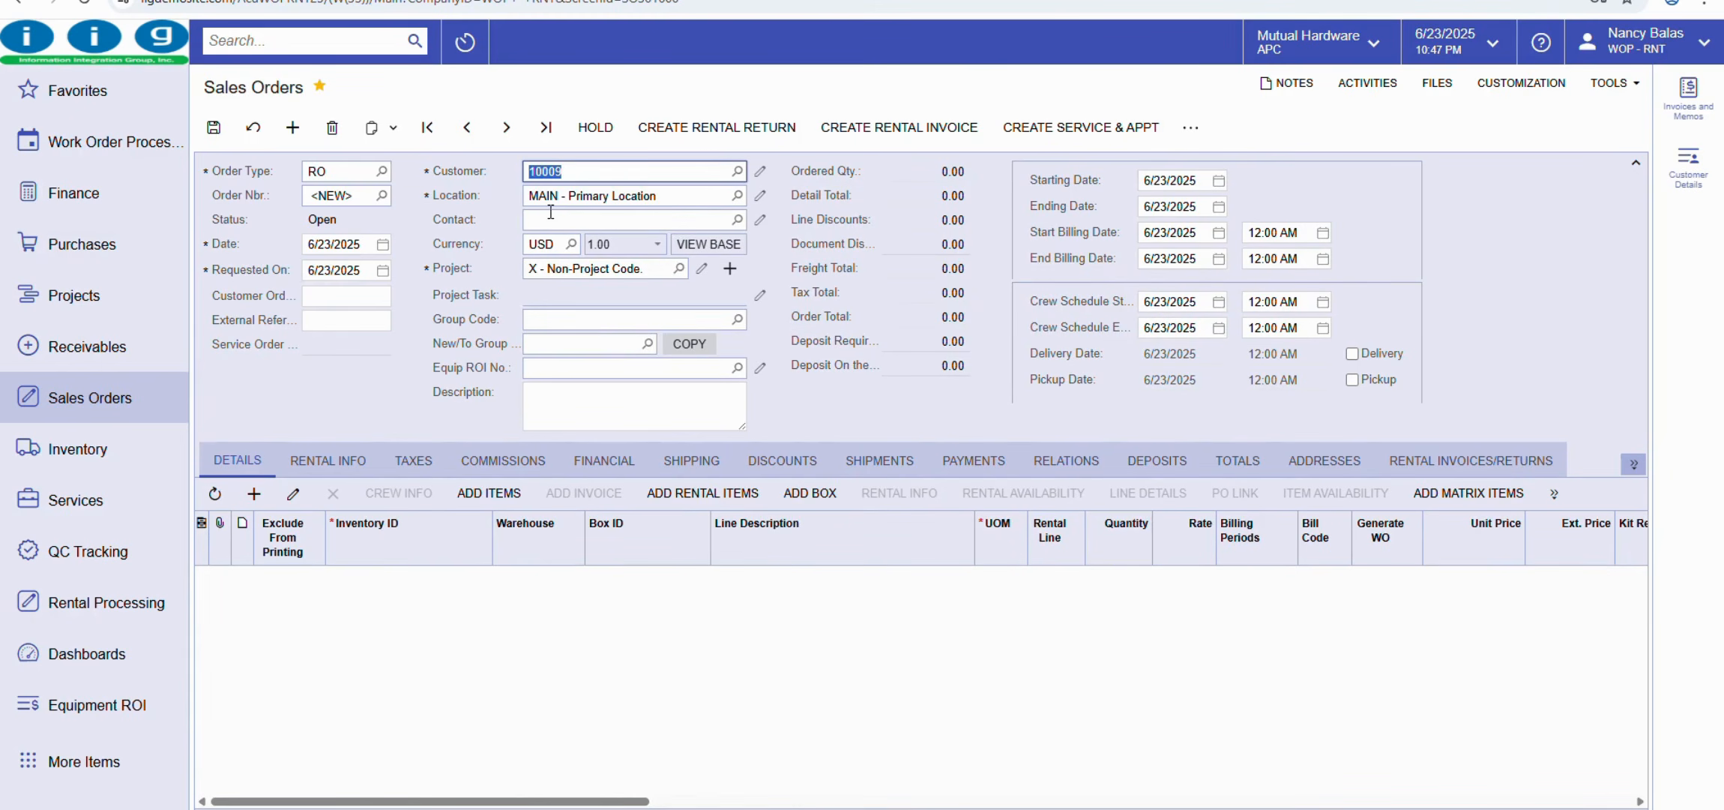
- Add a line to the rental order for the High Performance Laptop item LAPTOP
{"action": "left_click", "coordinate": [411, 602]}
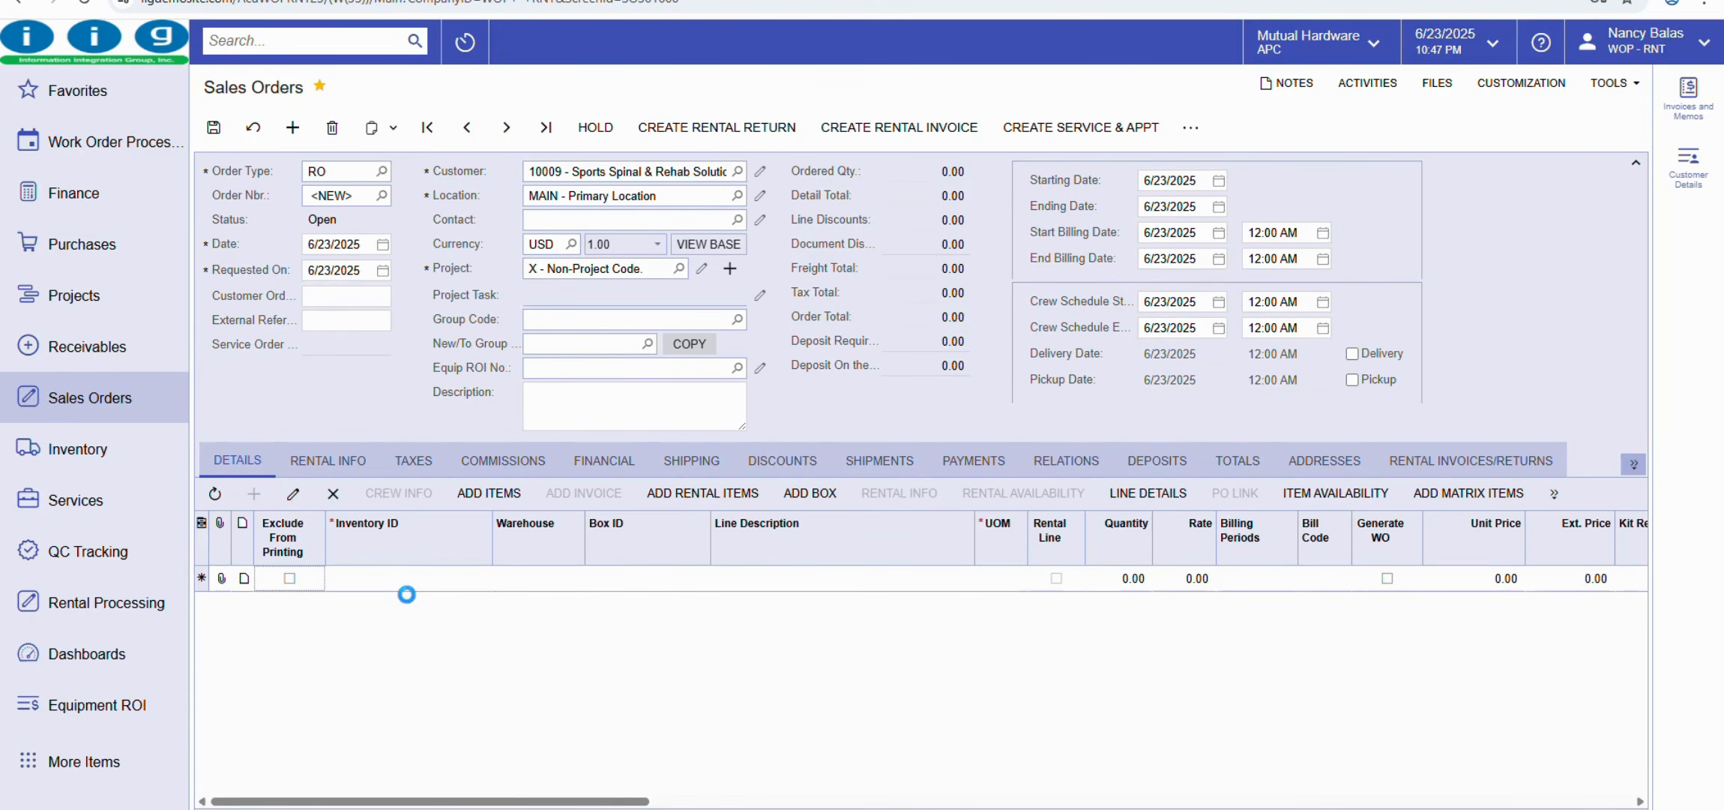
{"action": "left_click", "coordinate": [411, 579]}
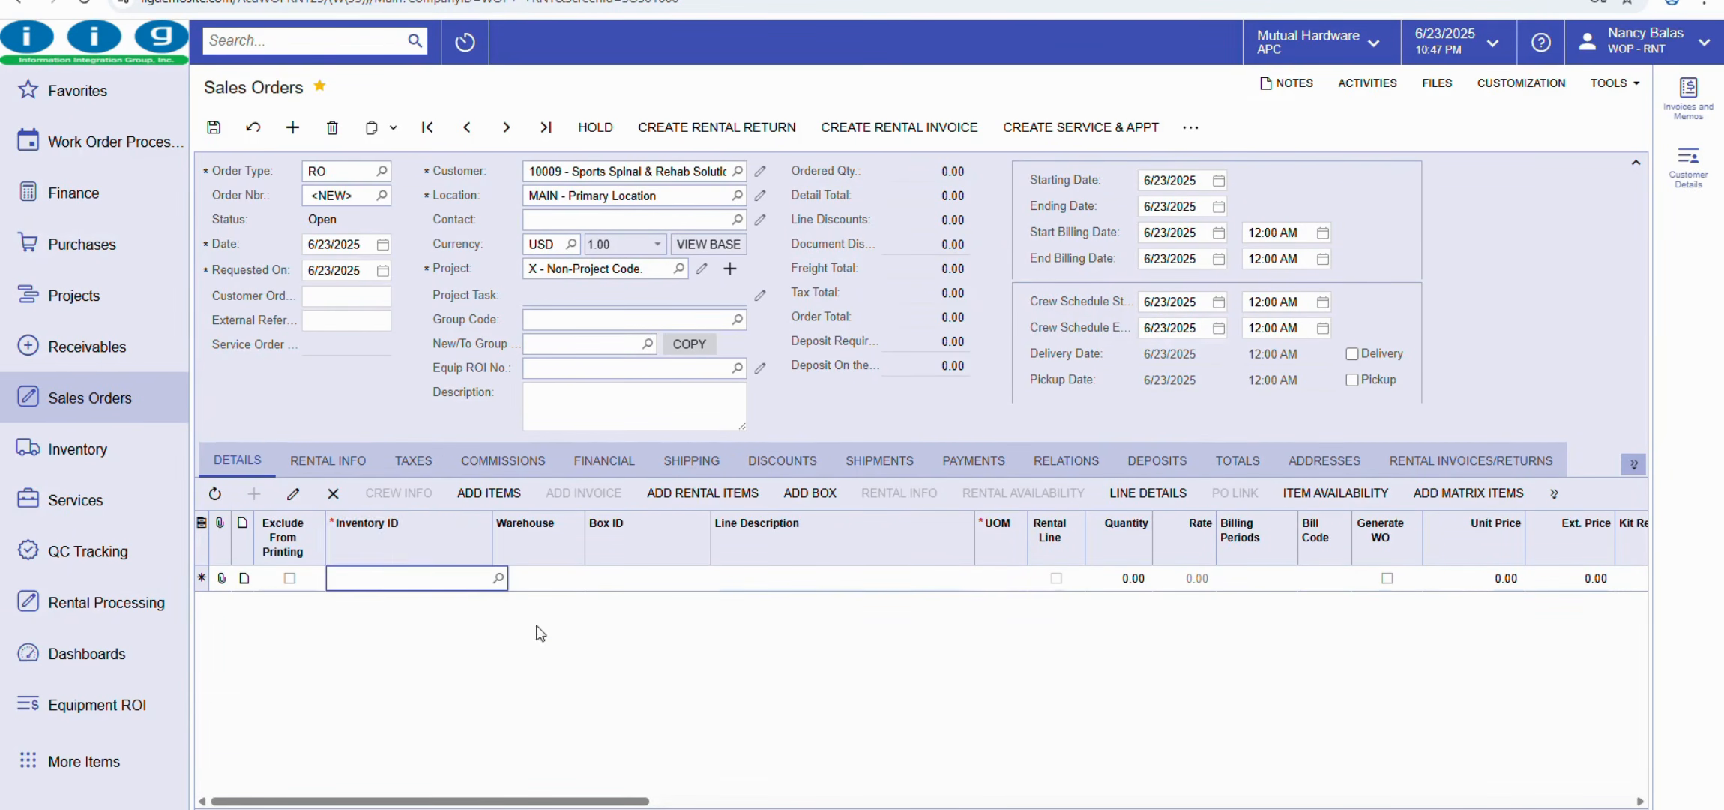
{"action": "left_click", "coordinate": [496, 578]}
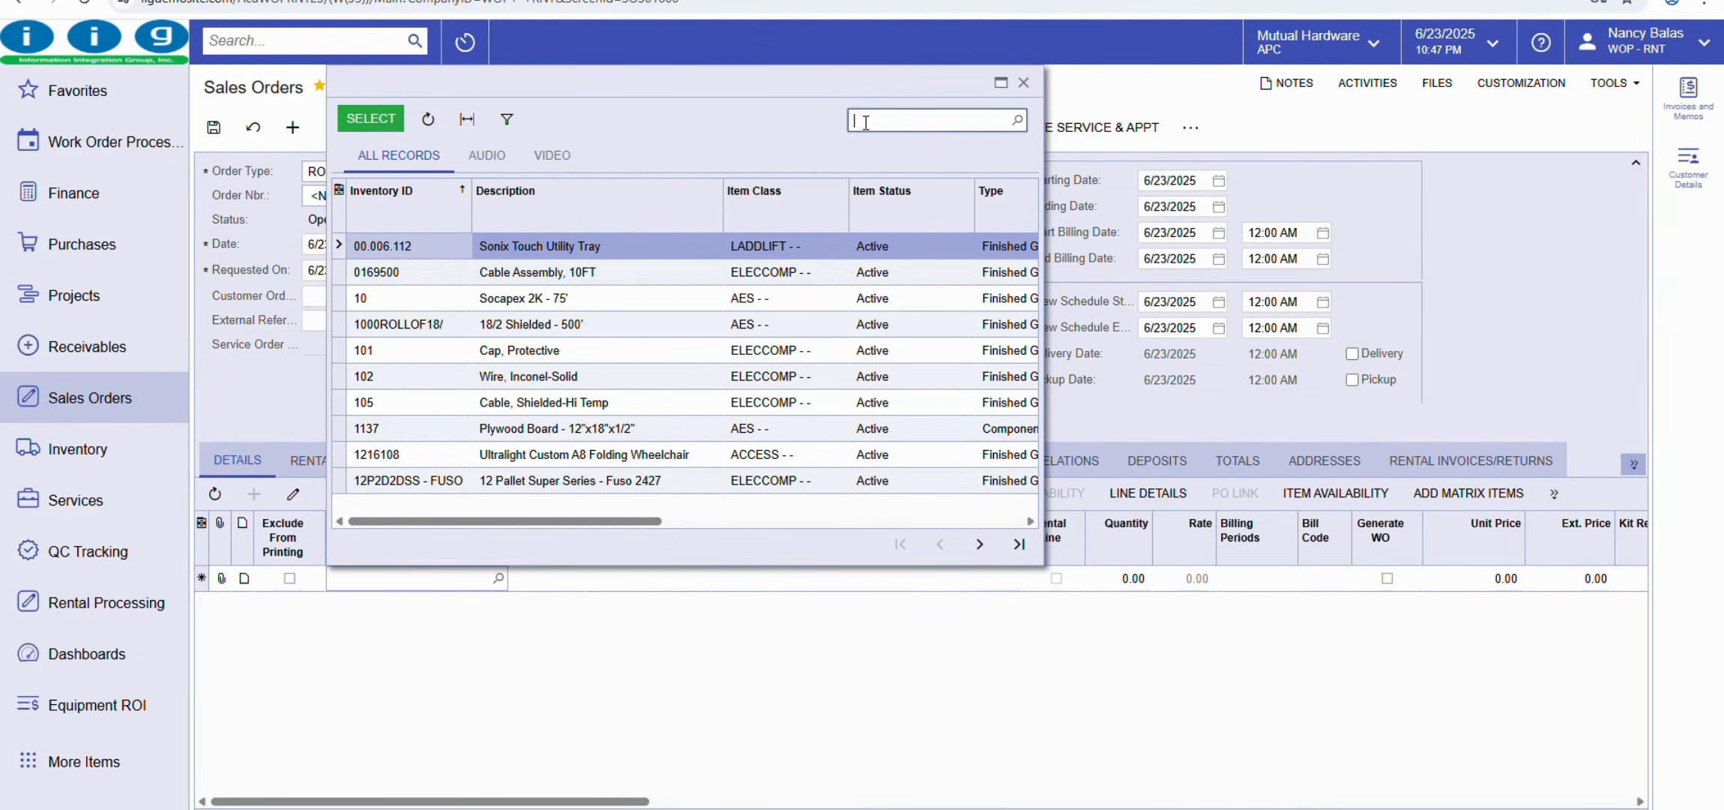
{"action": "type", "text": "Laptop"}
{"action": "left_click", "coordinate": [864, 121]}
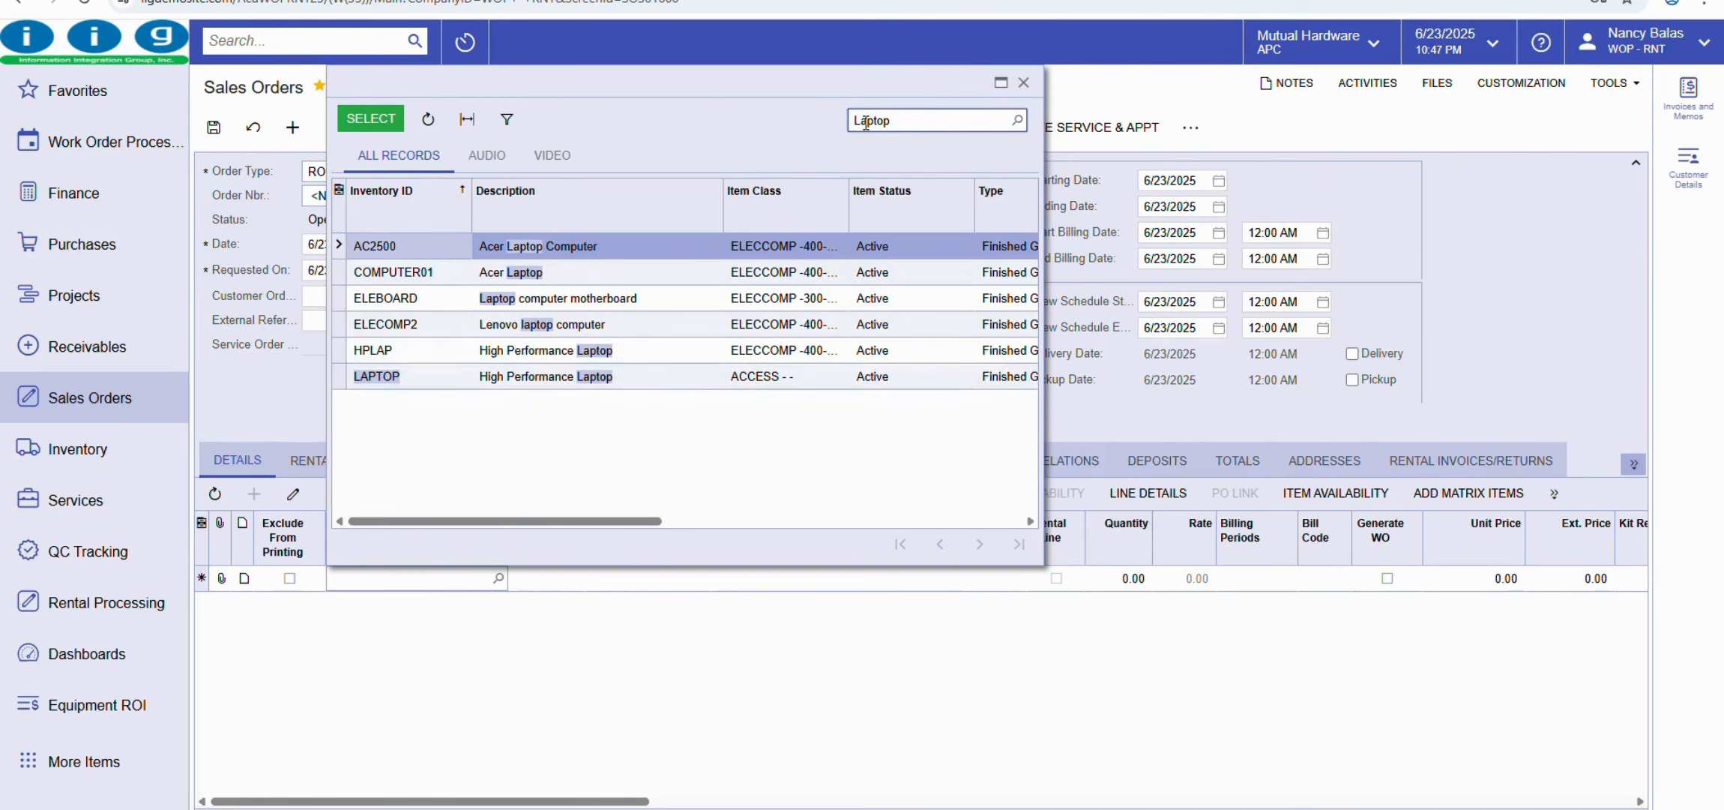
{"action": "double_click", "coordinate": [422, 376]}
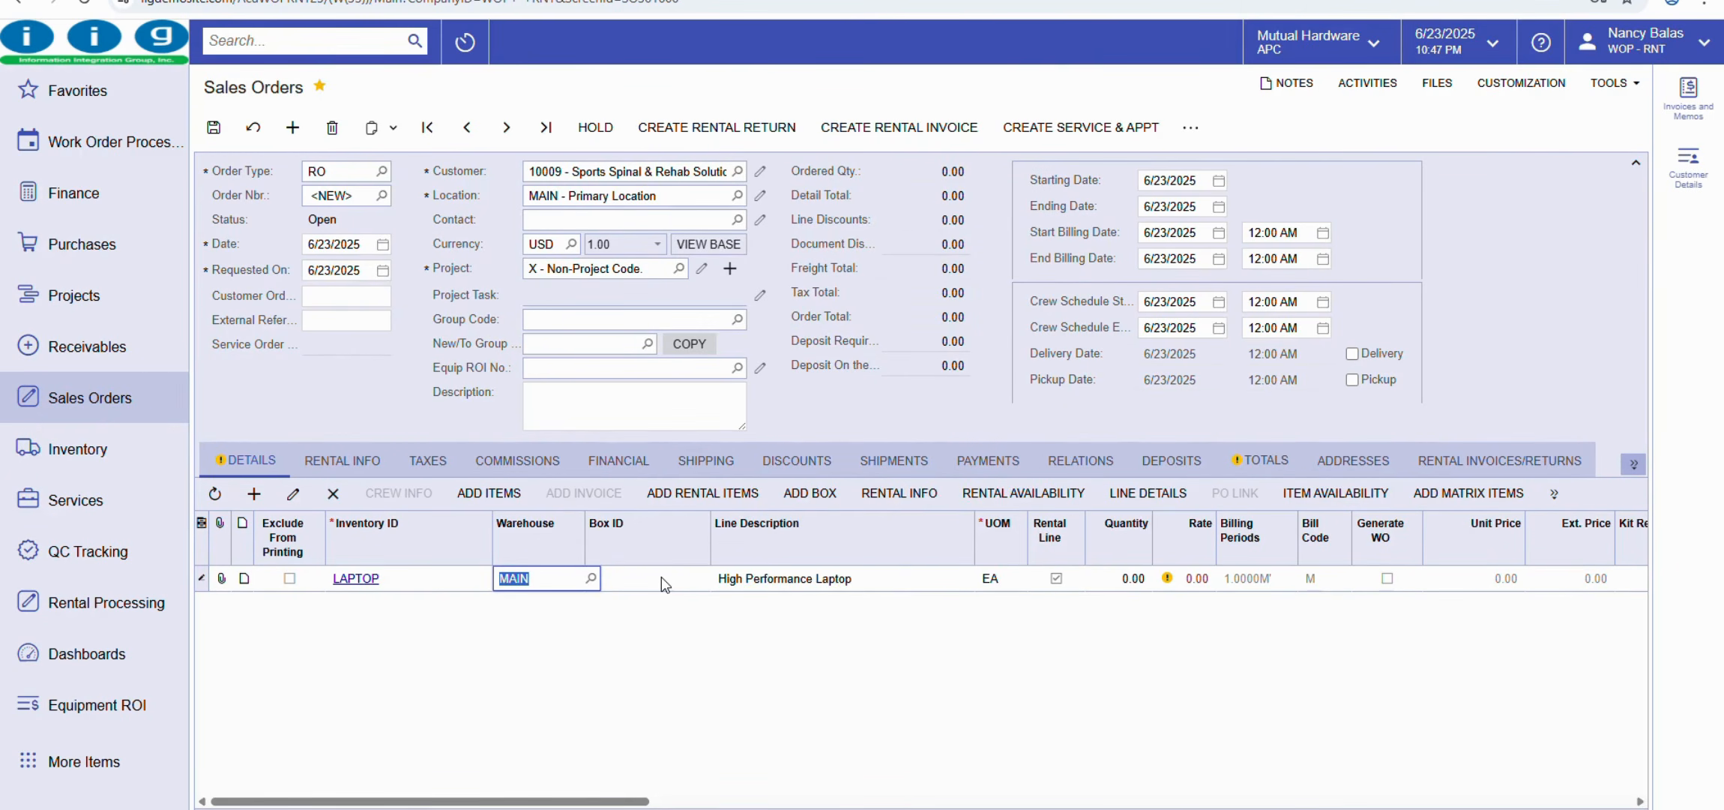
{"action": "mouse_move", "coordinate": [1188, 577]}
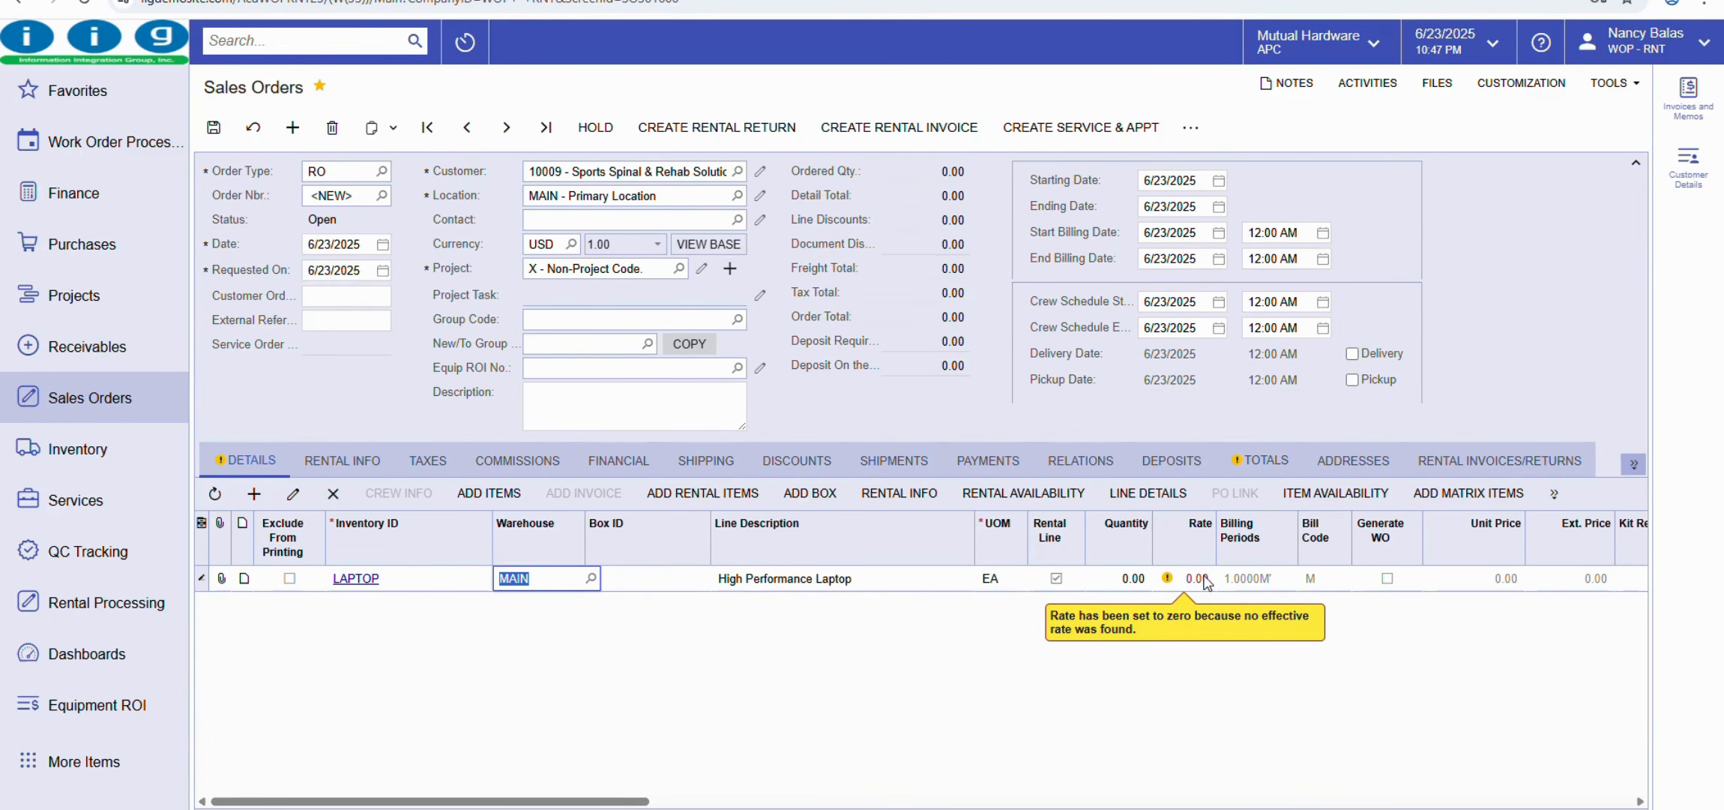
- Set the laptop line's quantity to 1 and its rental rate to 20
{"action": "left_click", "coordinate": [1115, 580]}
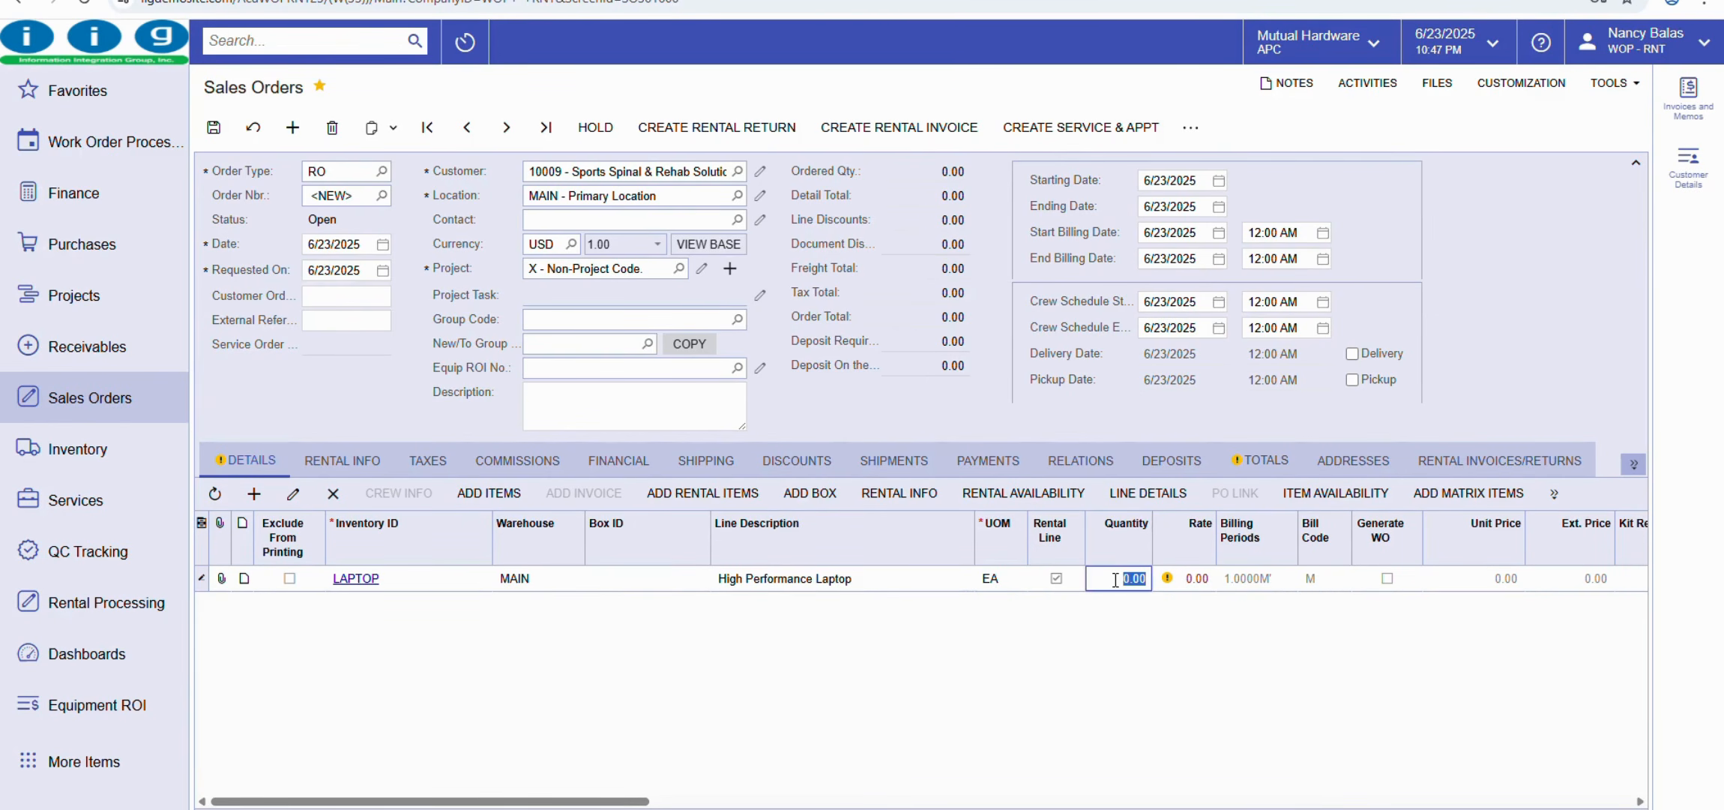
{"action": "type", "text": "1"}
{"action": "left_click", "coordinate": [1207, 671]}
{"action": "left_click", "coordinate": [1185, 582]}
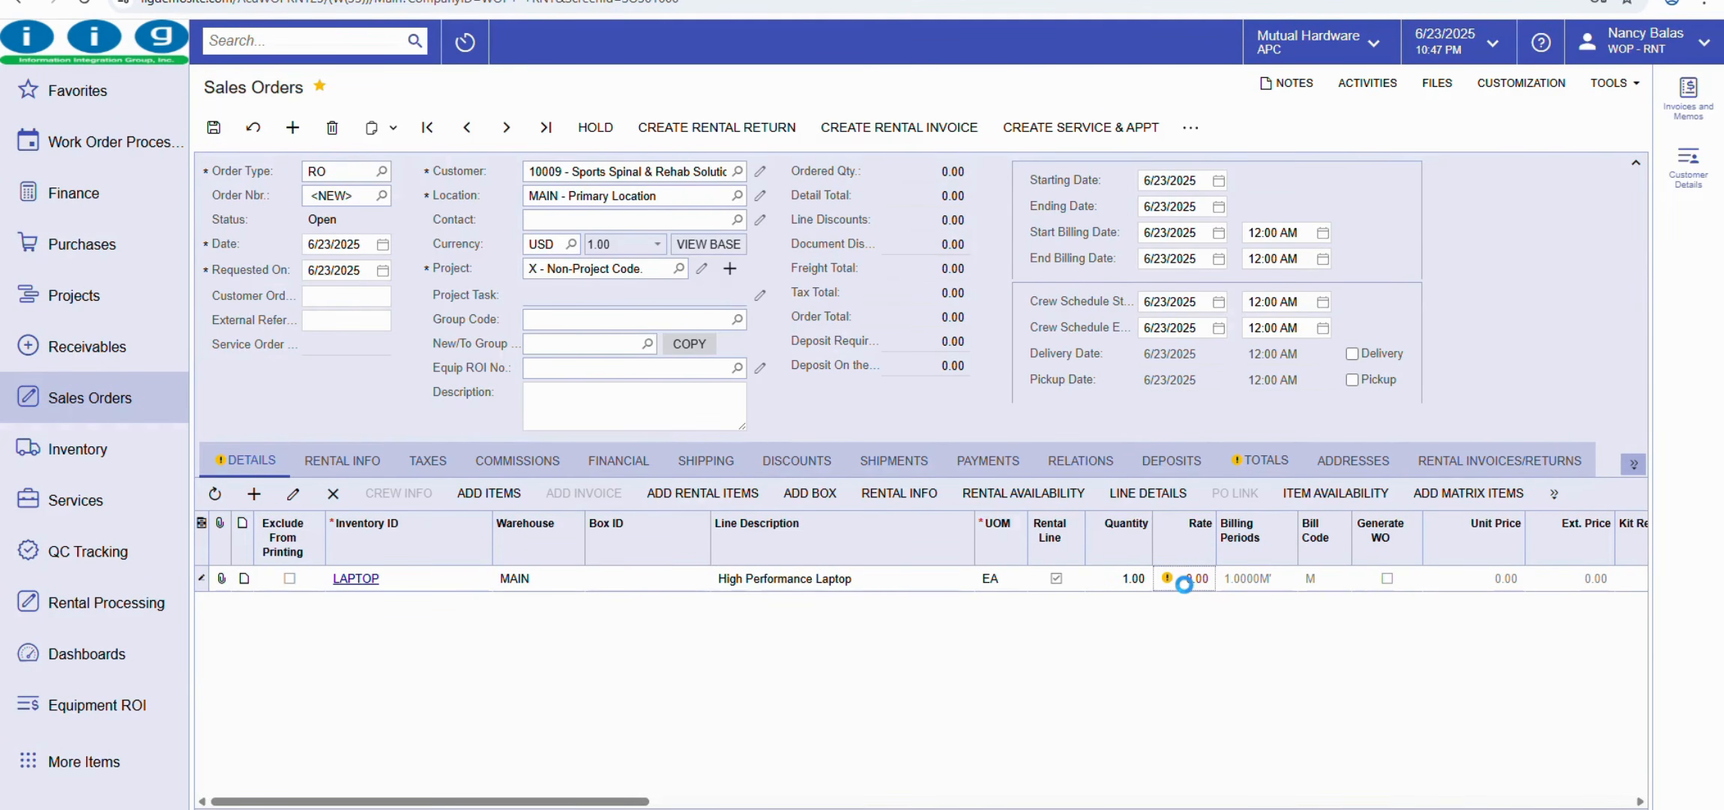
{"action": "type", "text": "20"}
{"action": "left_click", "coordinate": [1206, 660]}
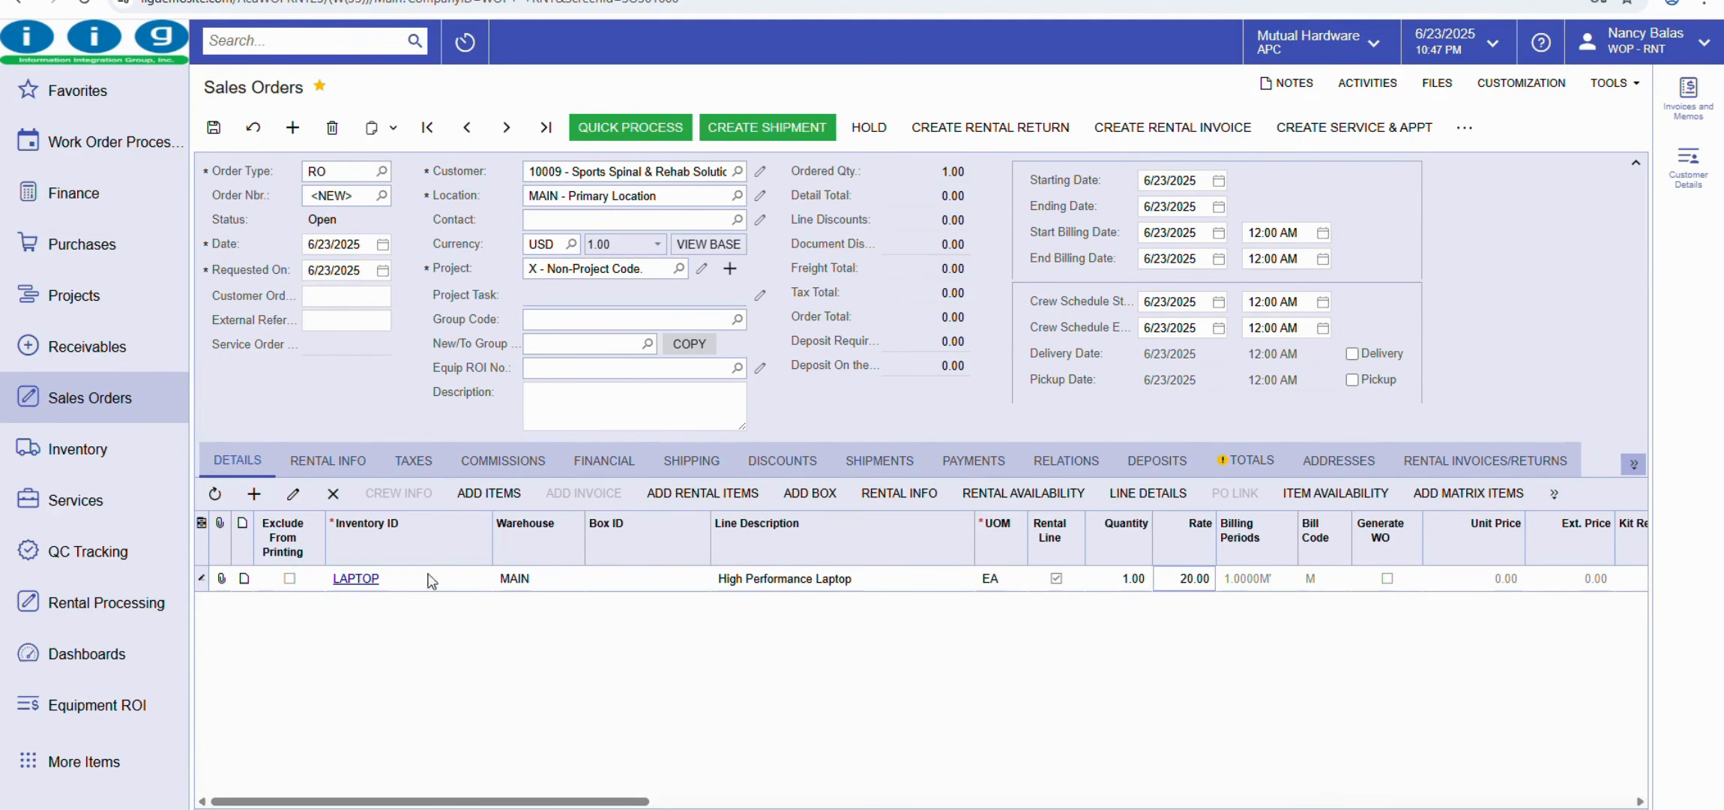
- Calculate the order's ending and end billing dates with Rent for 20, bill code D - Daily and starting date 6/23/2025
{"action": "left_click", "coordinate": [315, 462]}
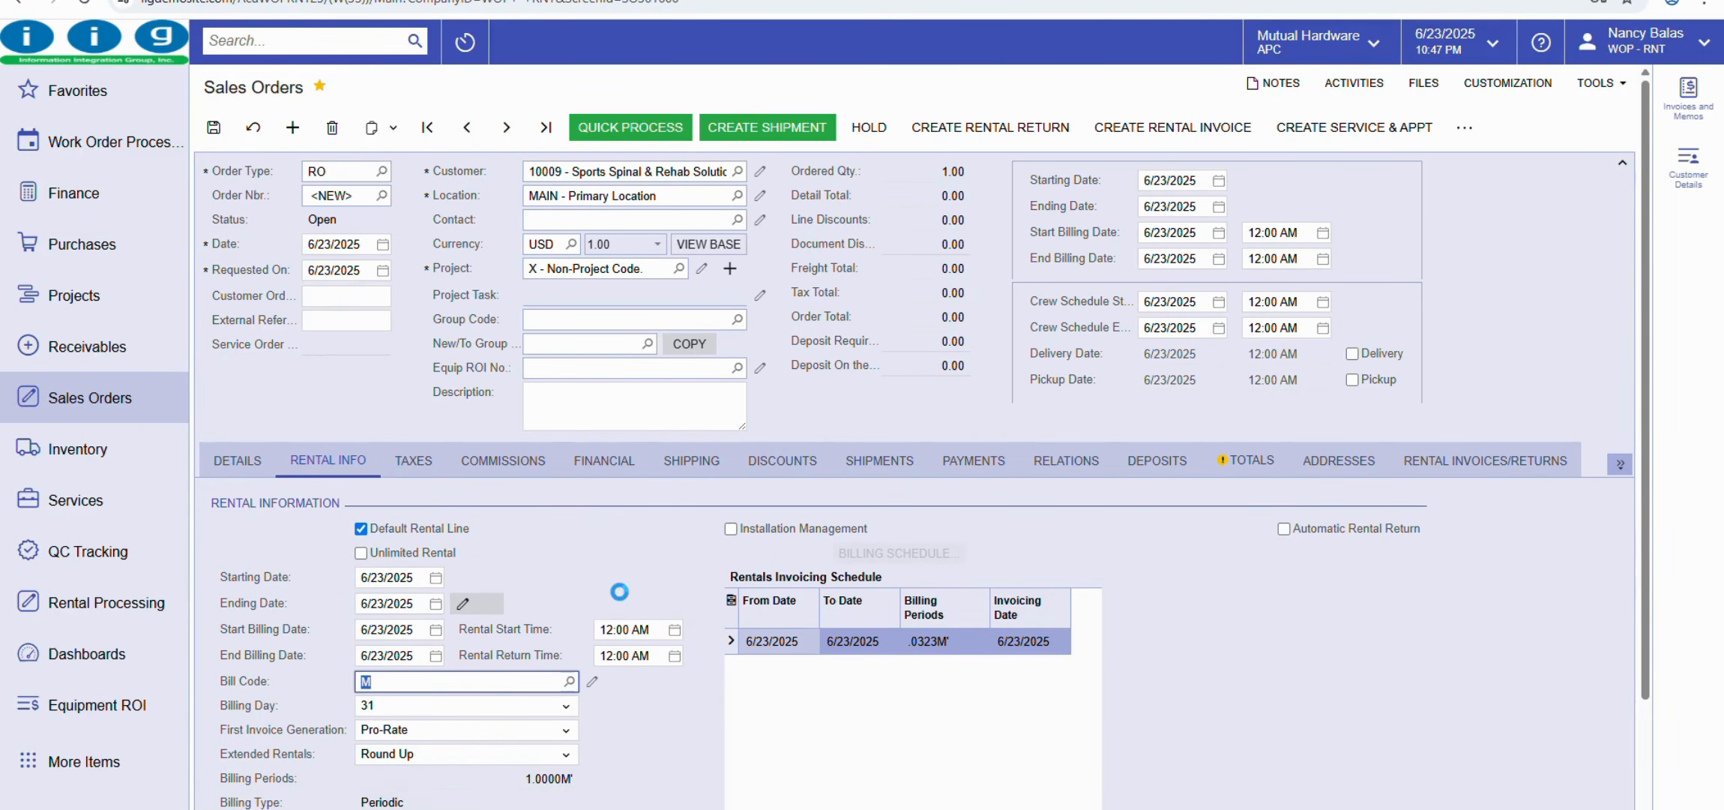
{"action": "scroll", "coordinate": [620, 592], "scroll_direction": "down", "scroll_amount": 2}
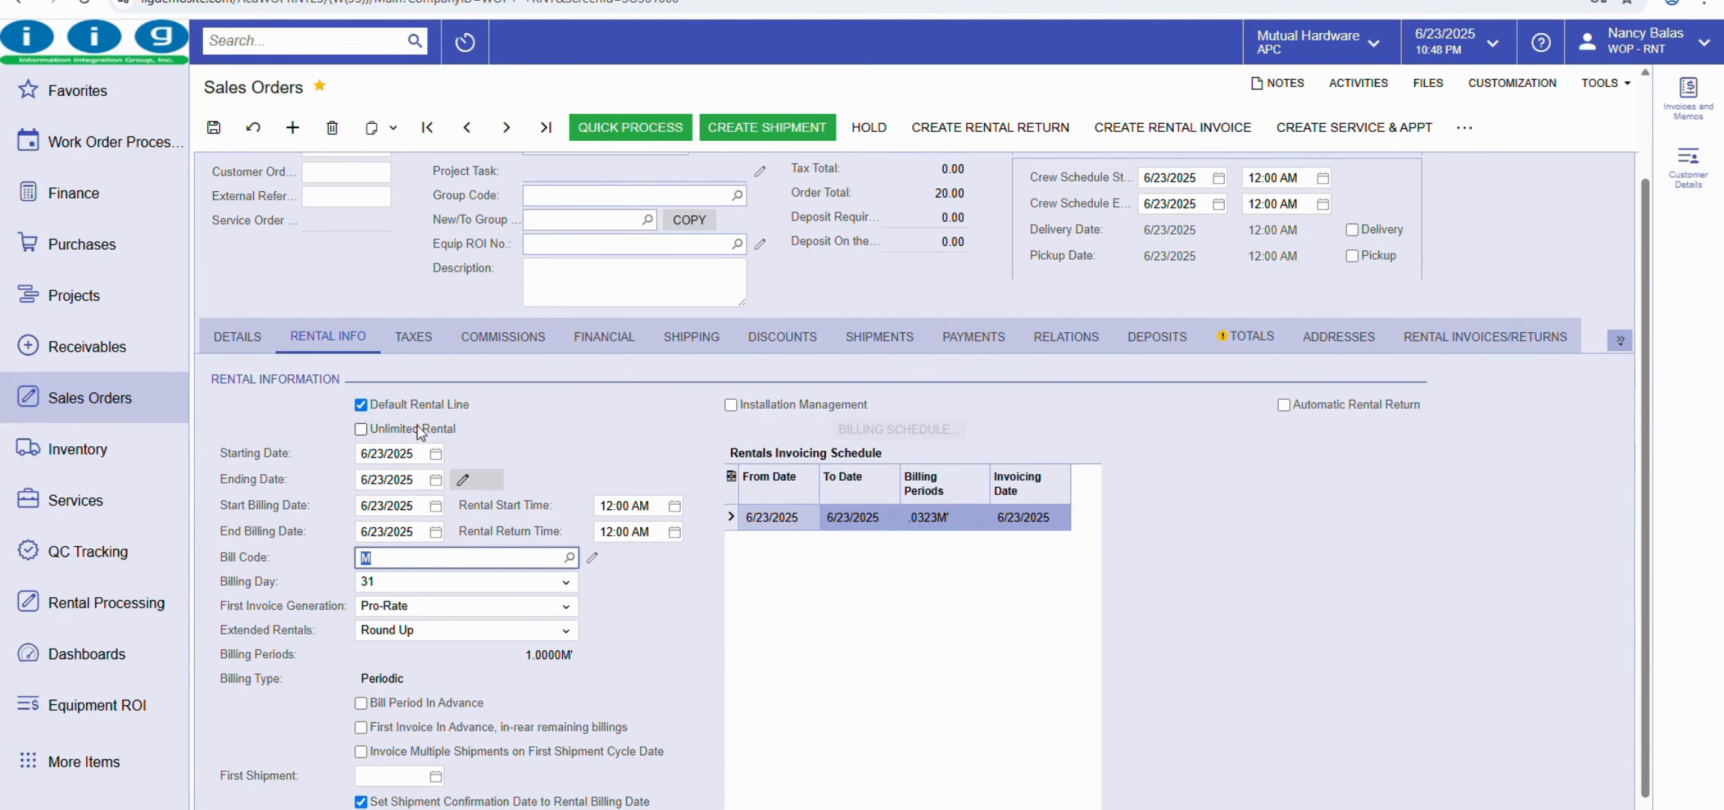
{"action": "scroll", "coordinate": [461, 429], "scroll_direction": "down", "scroll_amount": 1}
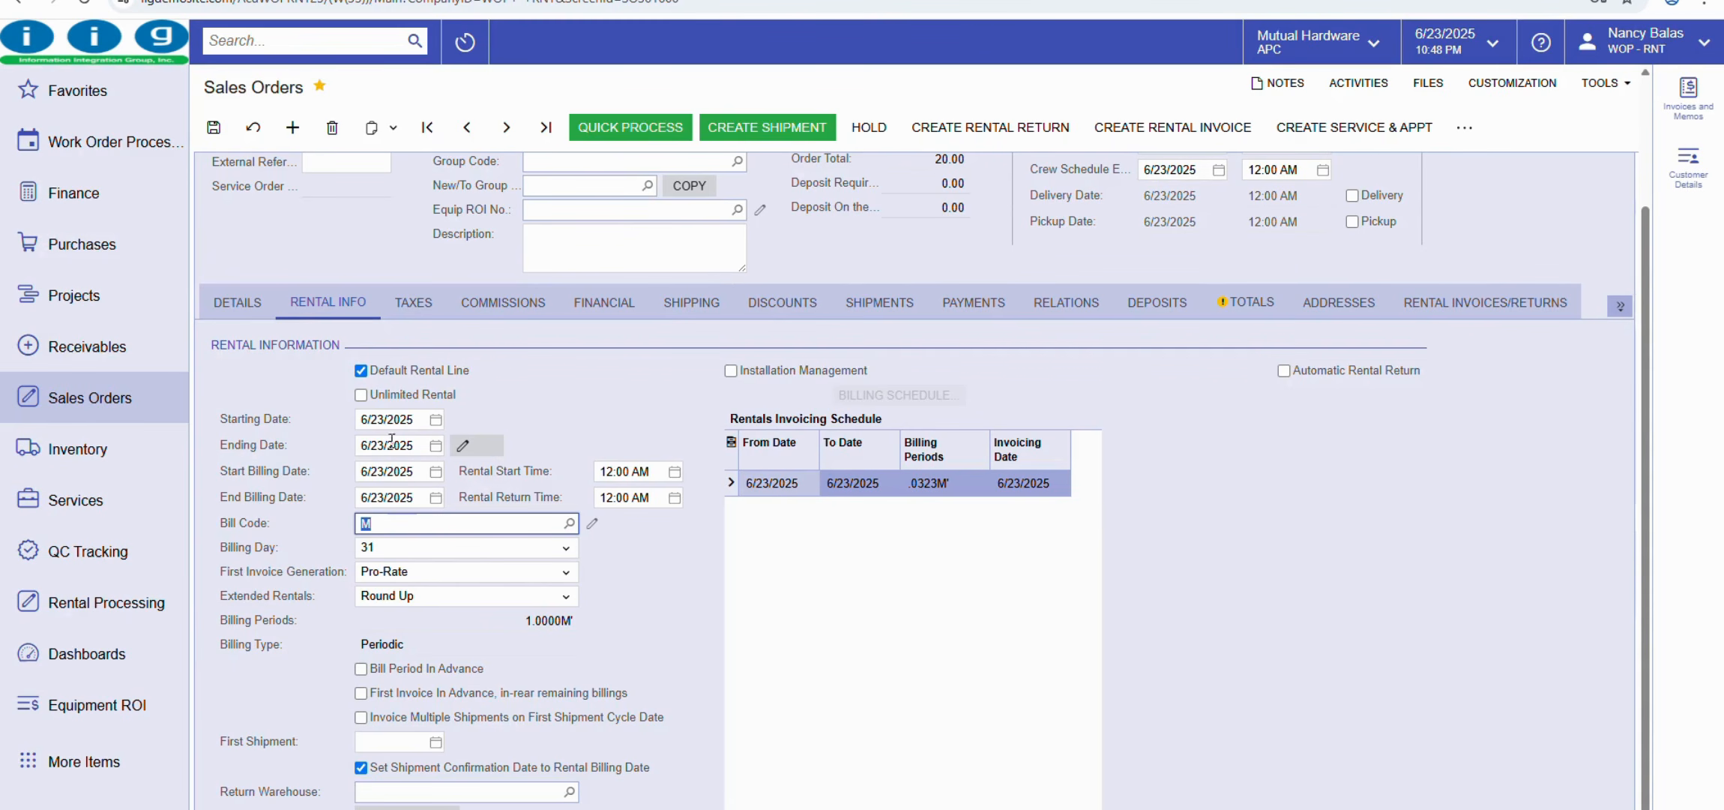
{"action": "left_click", "coordinate": [466, 448]}
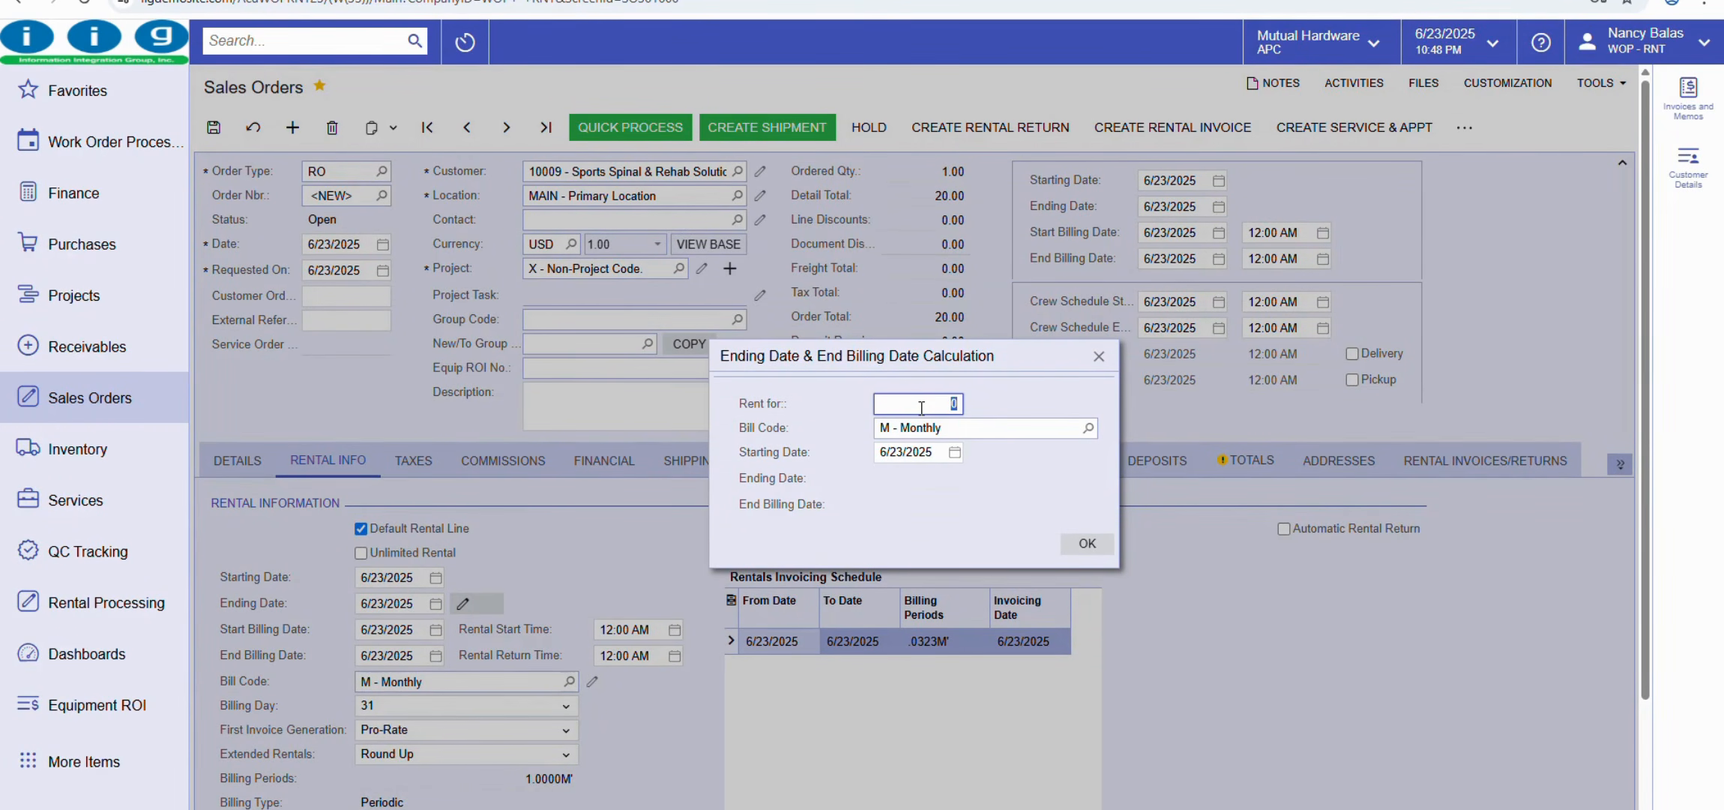
{"action": "type", "text": "20"}
{"action": "left_click", "coordinate": [1083, 428]}
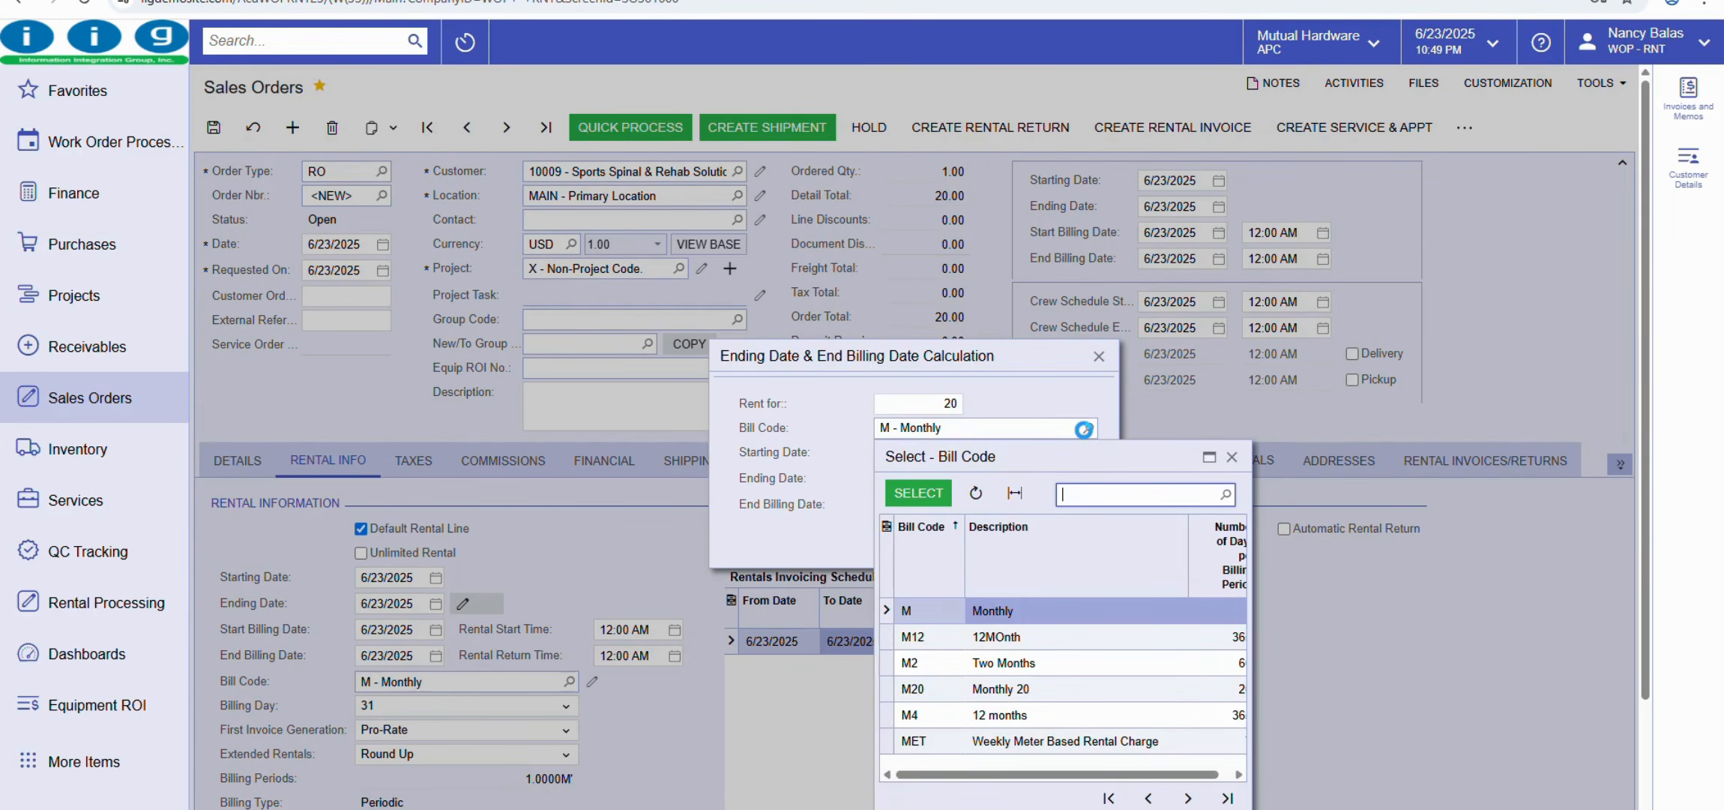
{"action": "left_click", "coordinate": [1104, 494]}
{"action": "type", "text": "D"}
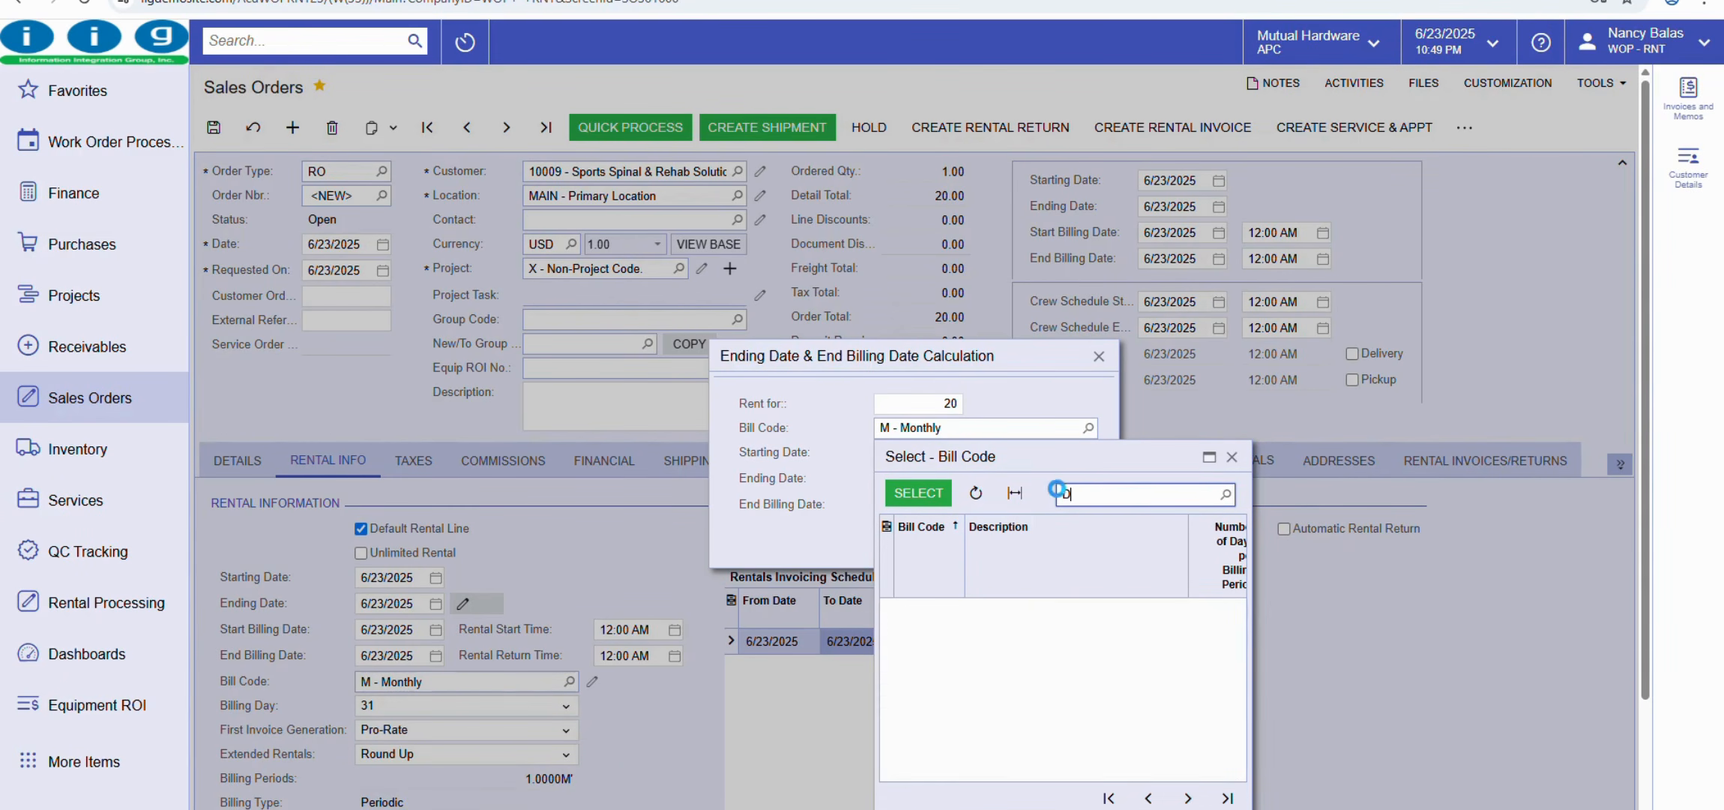
{"action": "double_click", "coordinate": [917, 611]}
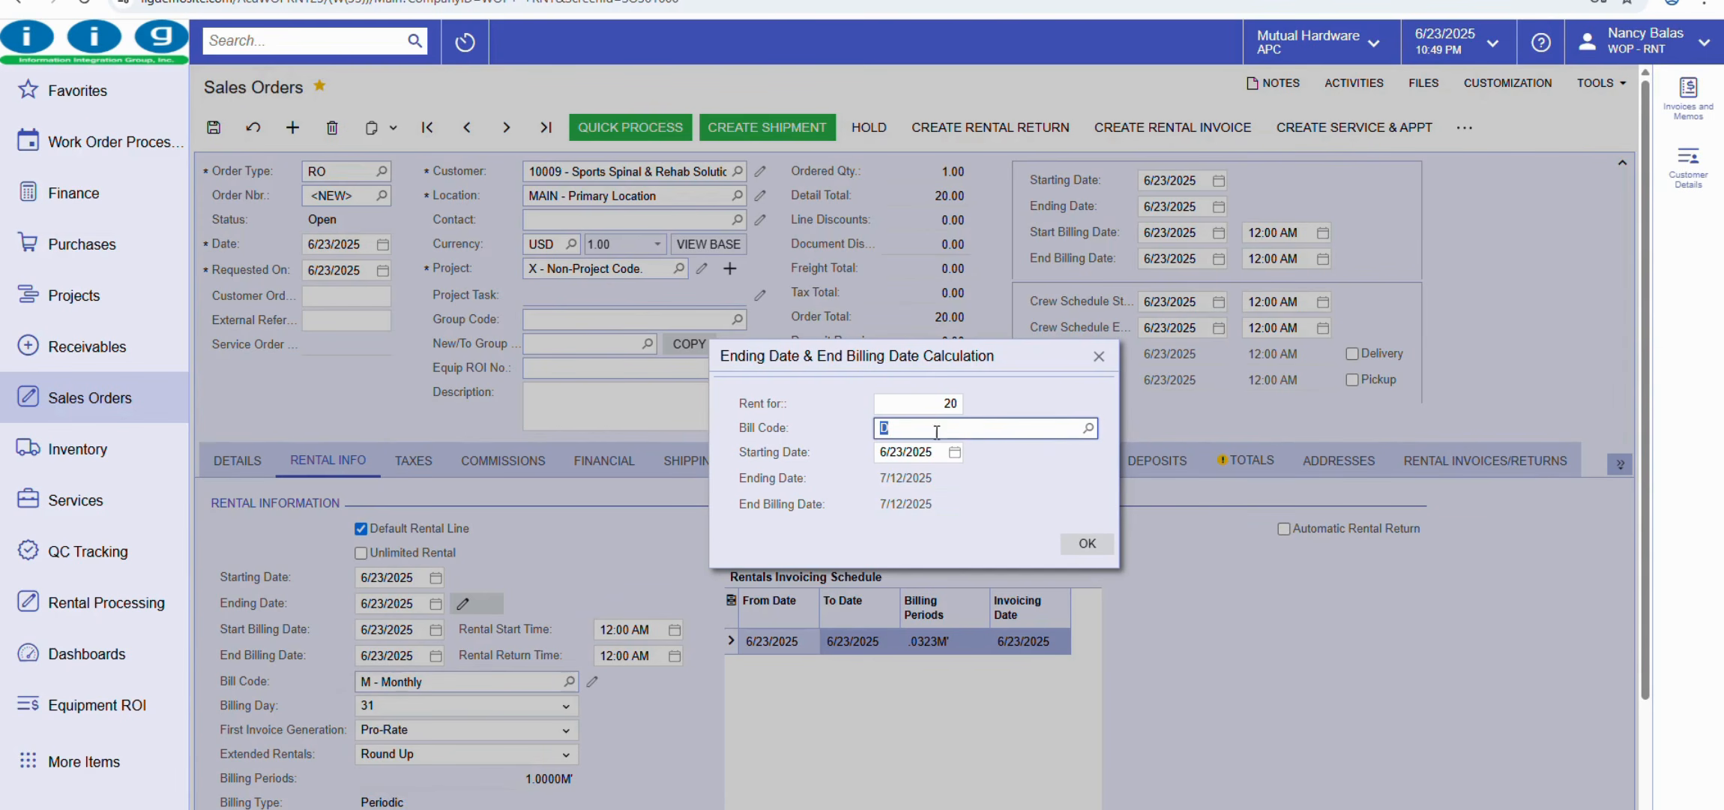
{"action": "key", "text": "Tab"}
{"action": "left_click", "coordinate": [1041, 482]}
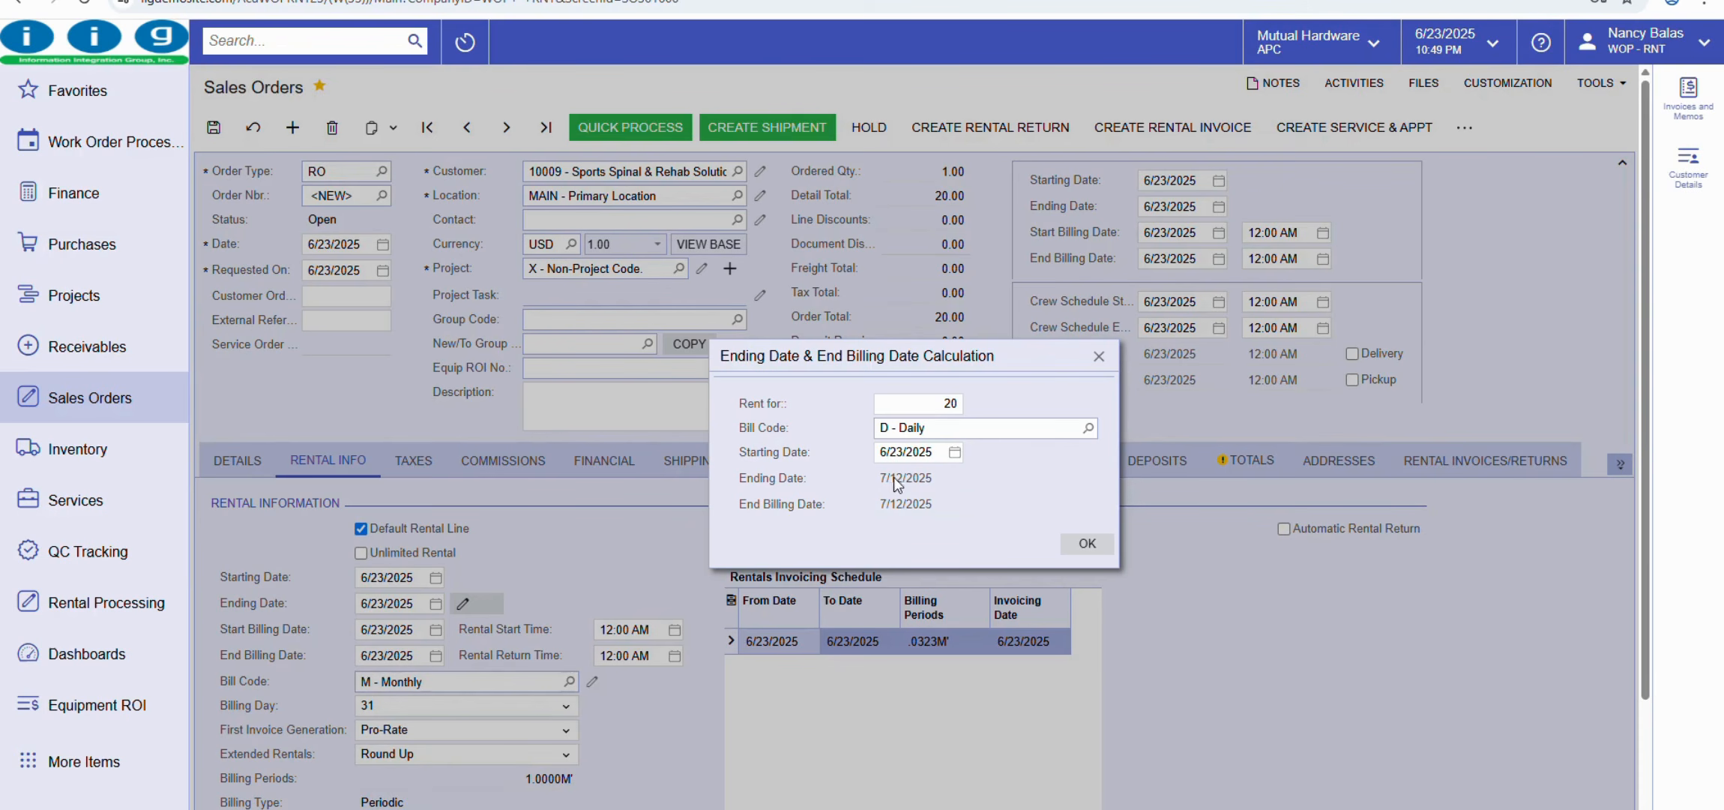
{"action": "left_click", "coordinate": [1083, 541]}
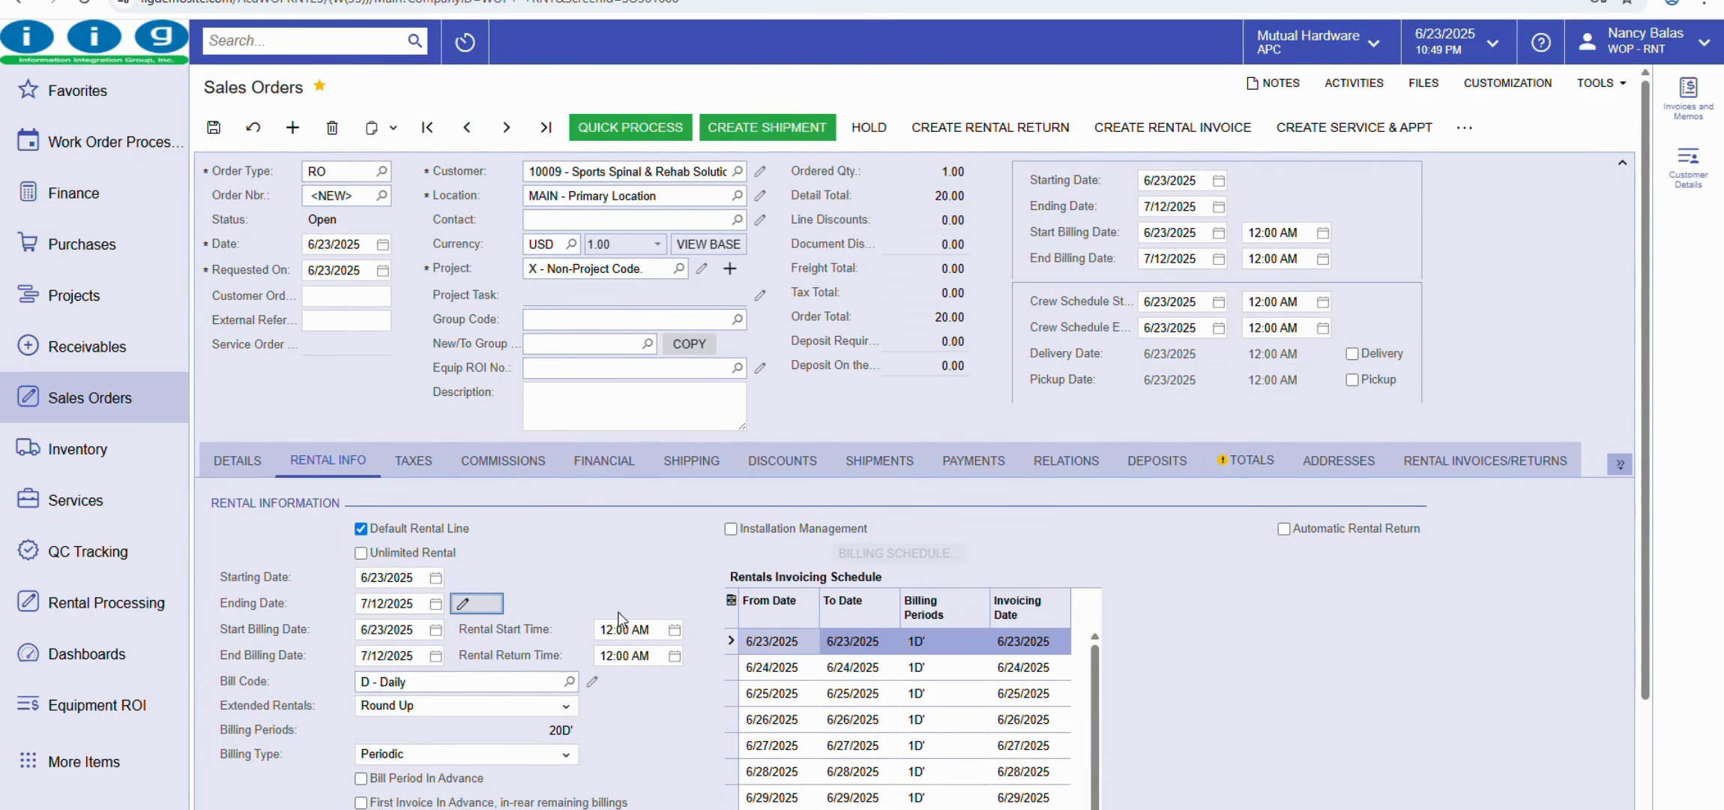
- Examine the Extended Rentals and Billing Type options, trying Upon Return against Periodic, and review the rentals invoicing schedule
{"action": "scroll", "coordinate": [412, 619], "scroll_direction": "down", "scroll_amount": 2}
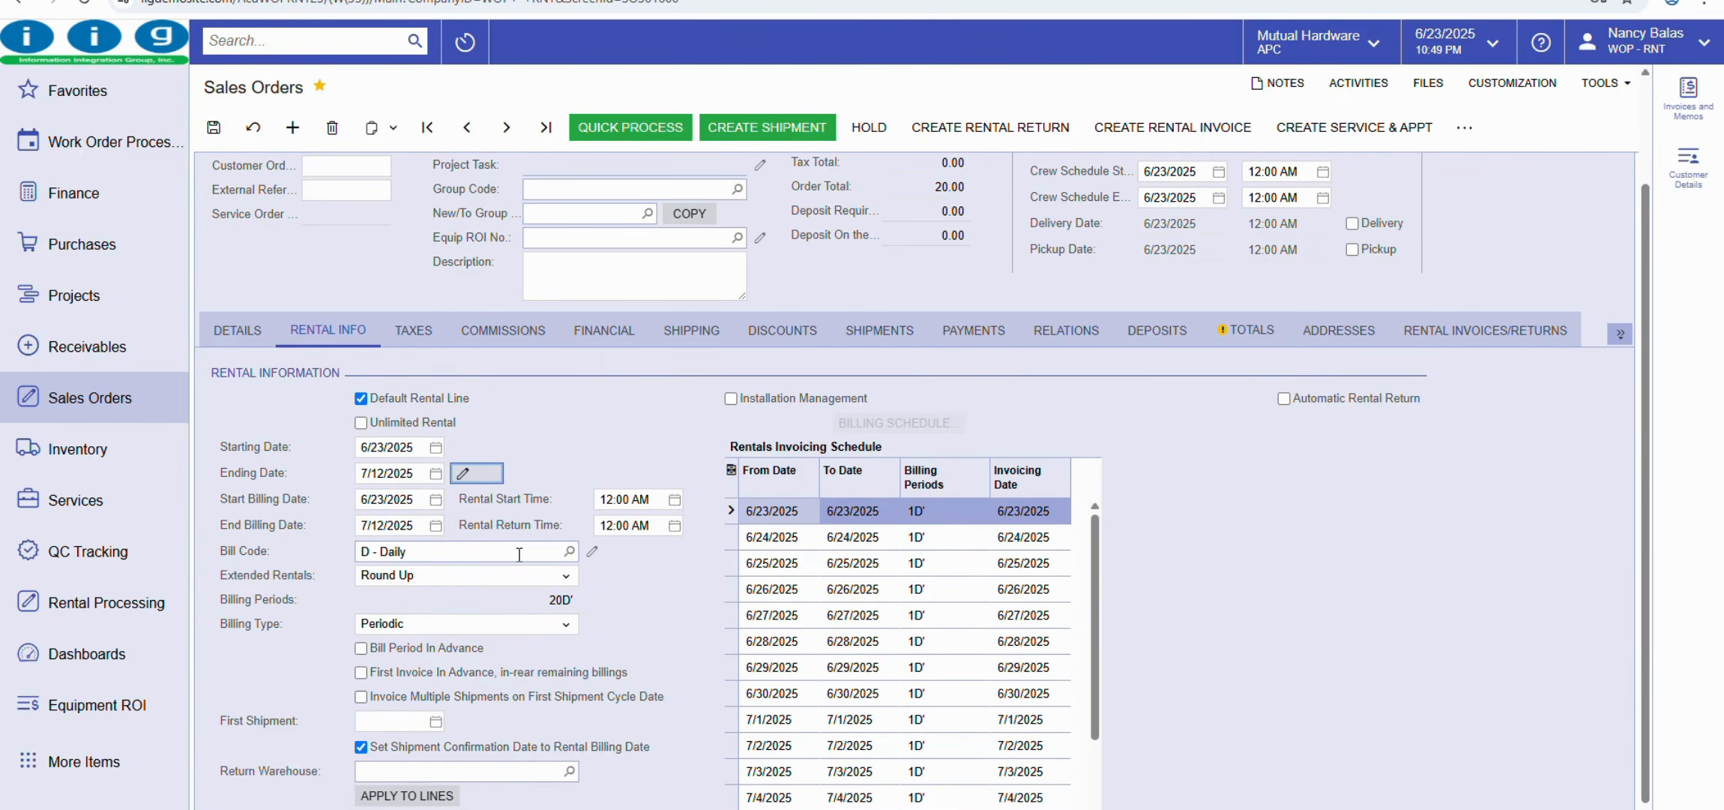
{"action": "scroll", "coordinate": [519, 554], "scroll_direction": "down", "scroll_amount": 1}
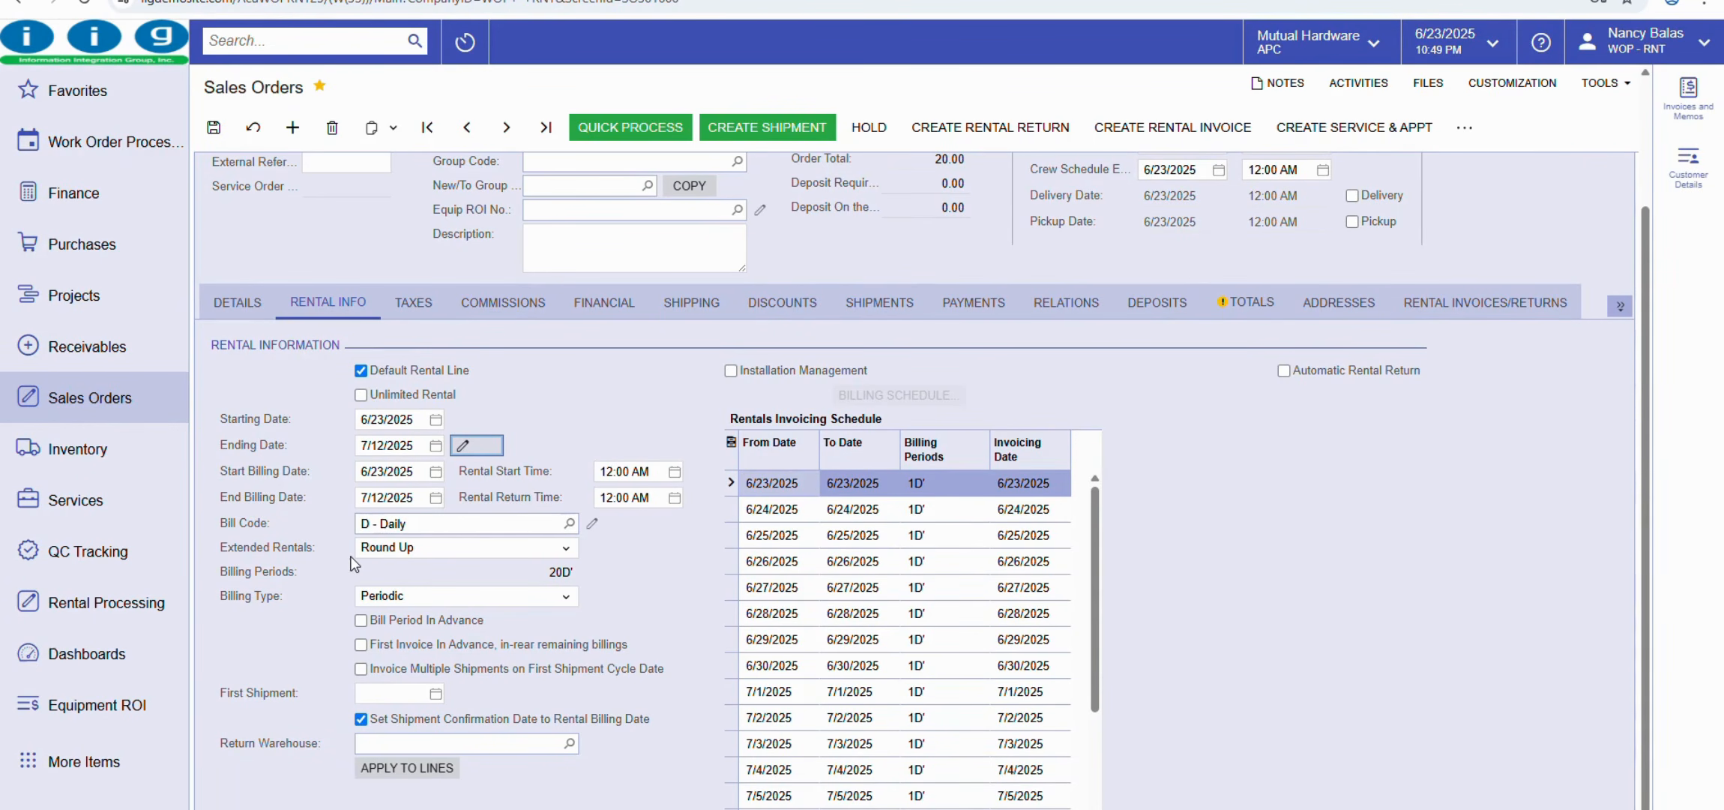
{"action": "left_click", "coordinate": [578, 549]}
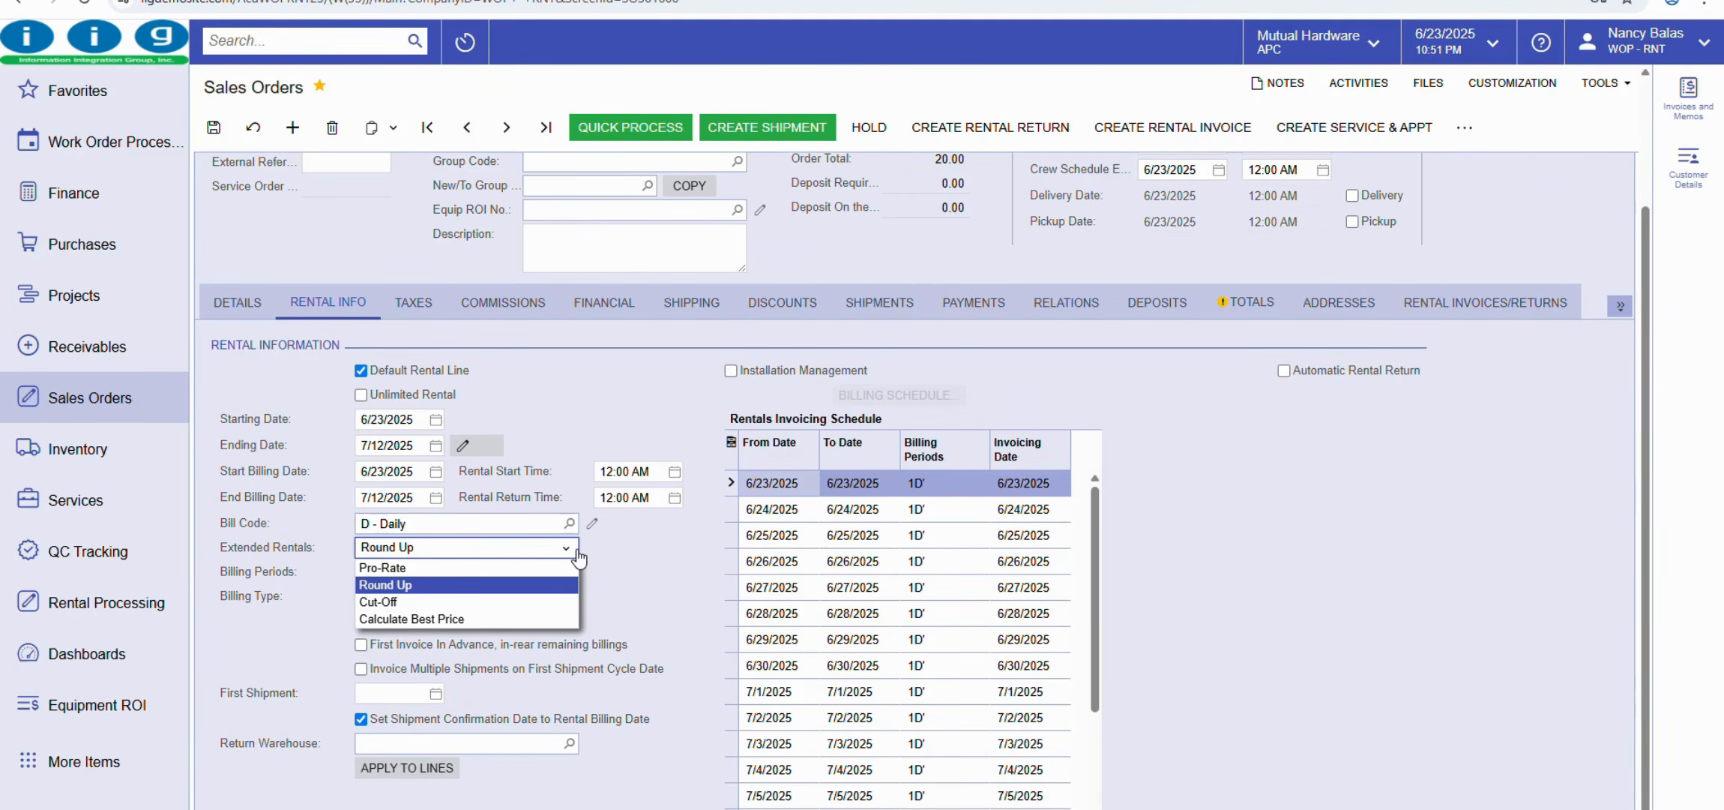
{"action": "left_click", "coordinate": [577, 552]}
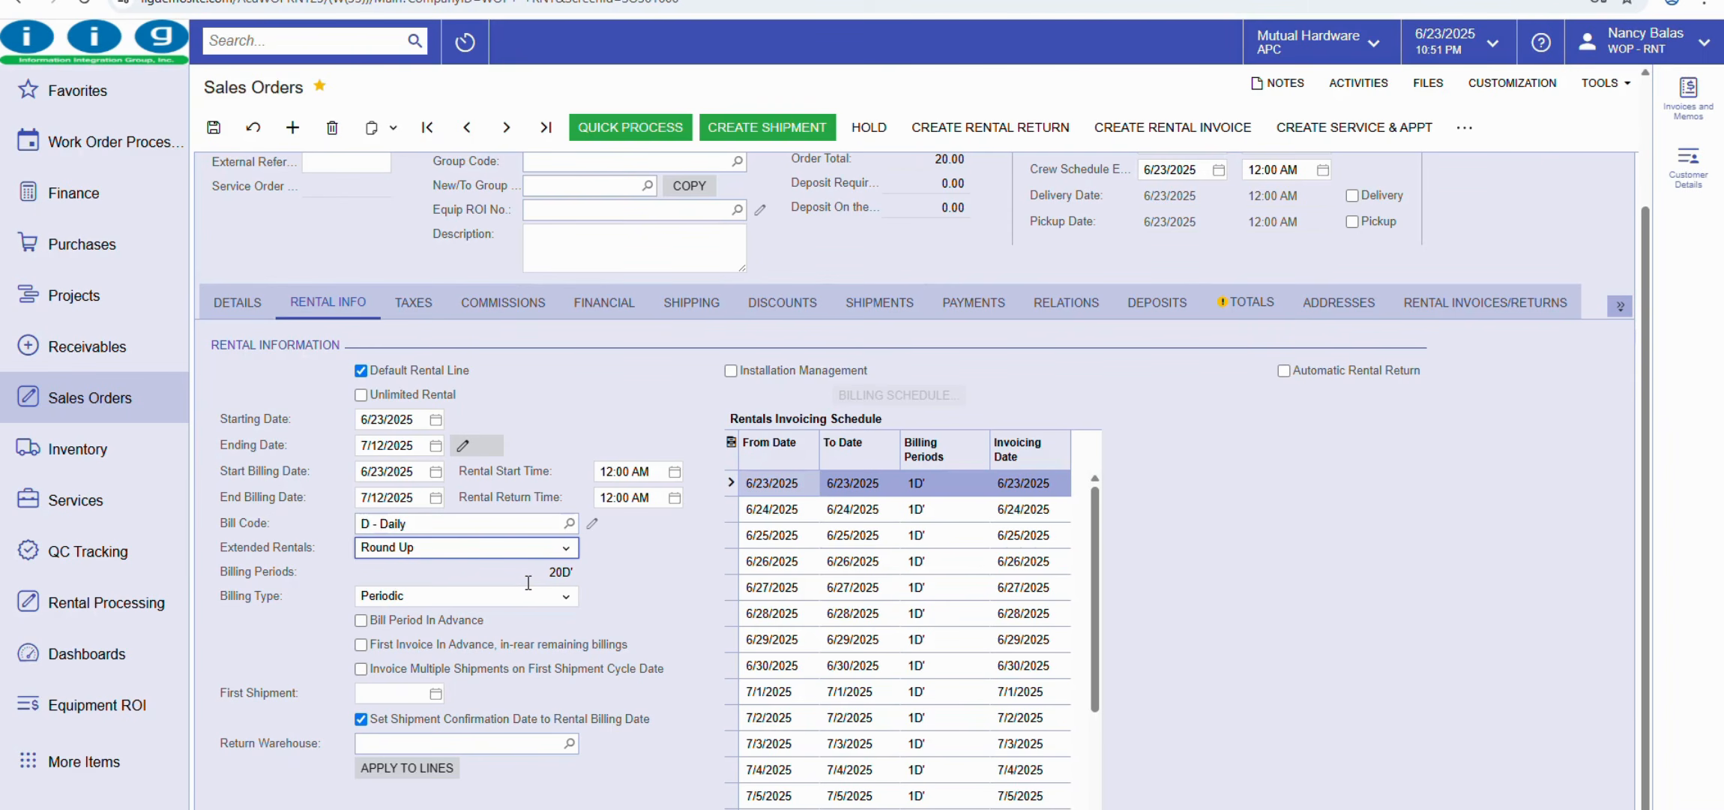
{"action": "left_click", "coordinate": [574, 600]}
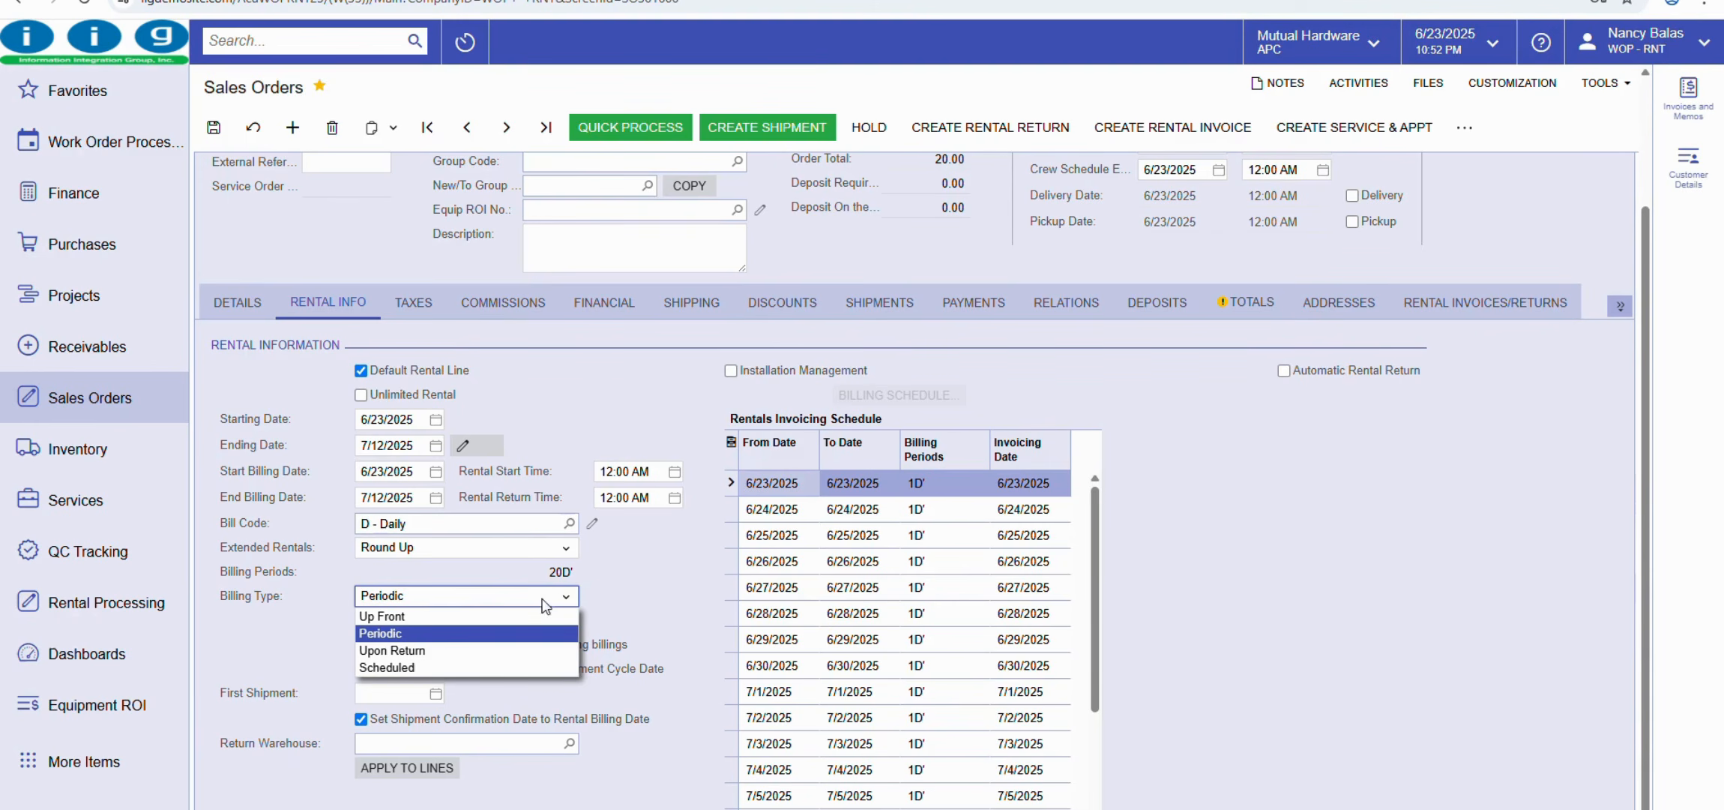
{"action": "left_click", "coordinate": [412, 649]}
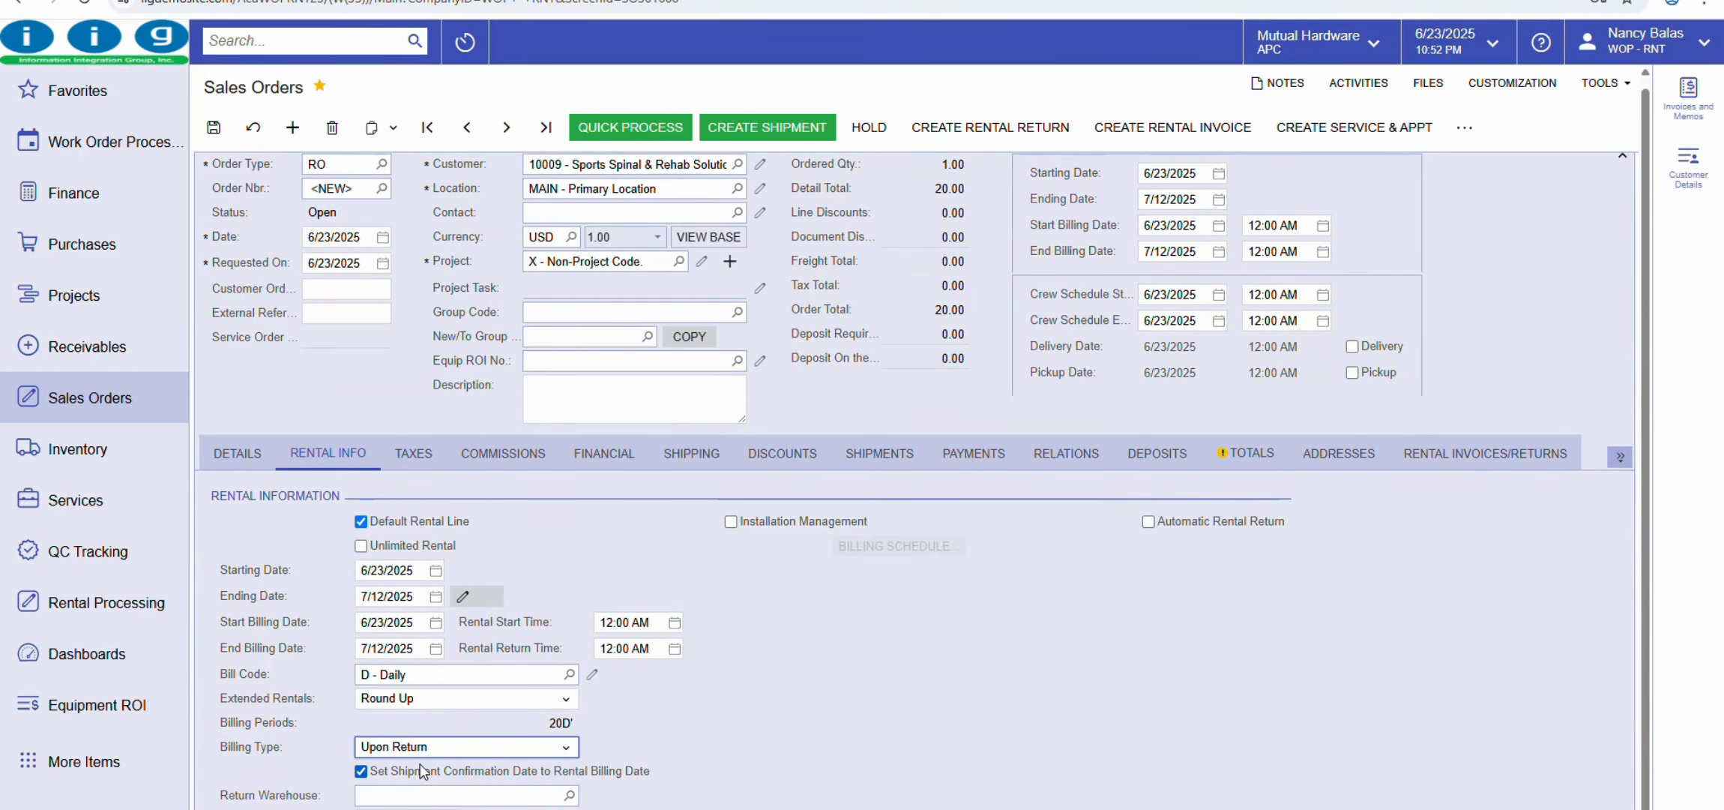
{"action": "left_click", "coordinate": [563, 745]}
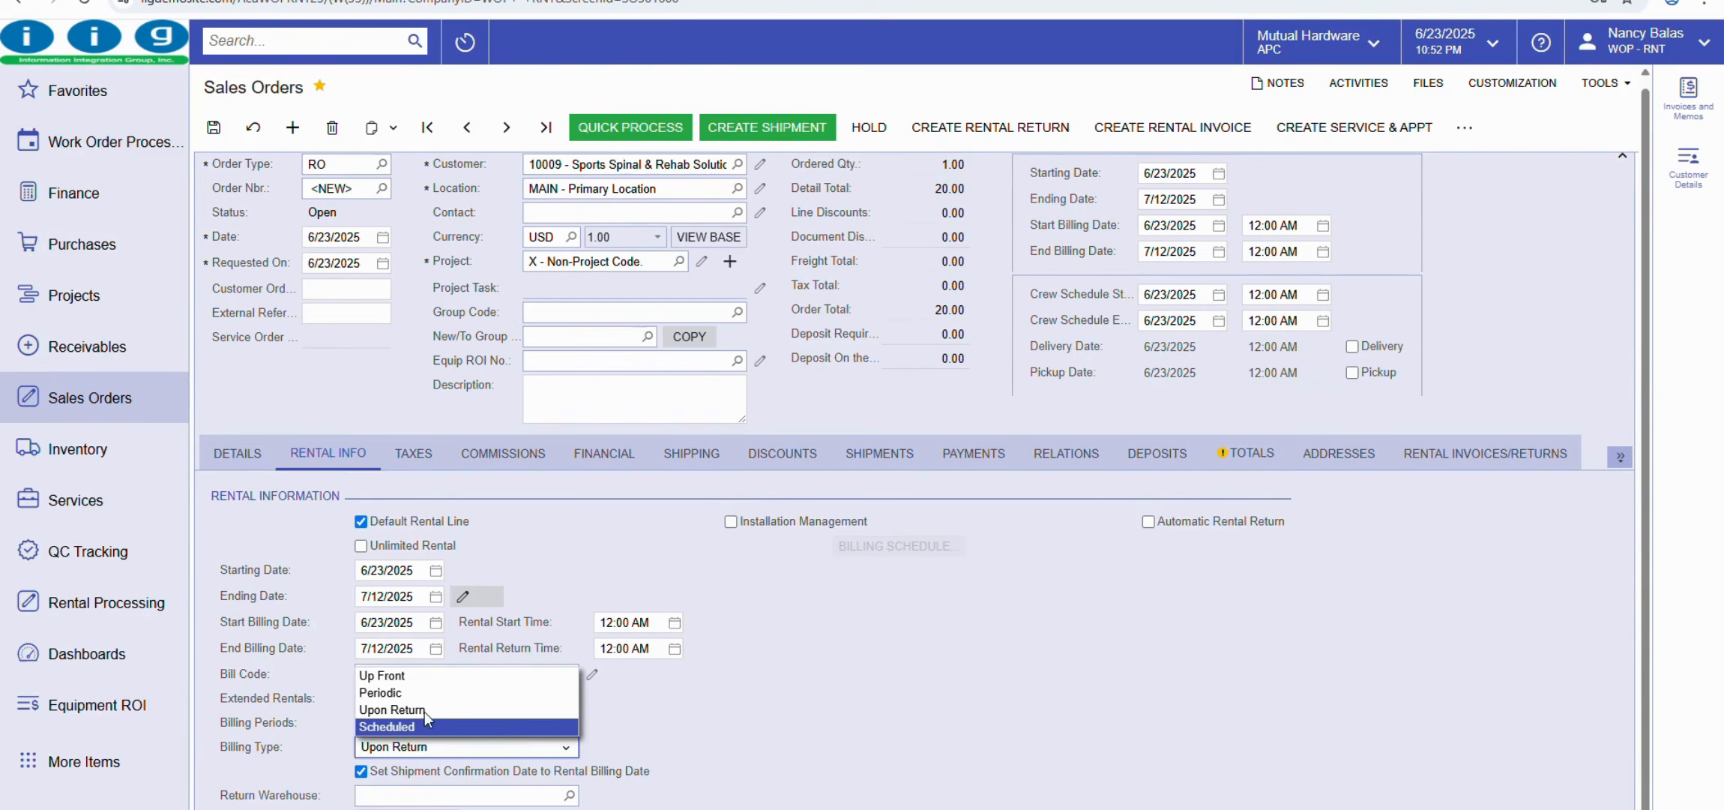
{"action": "left_click", "coordinate": [407, 692]}
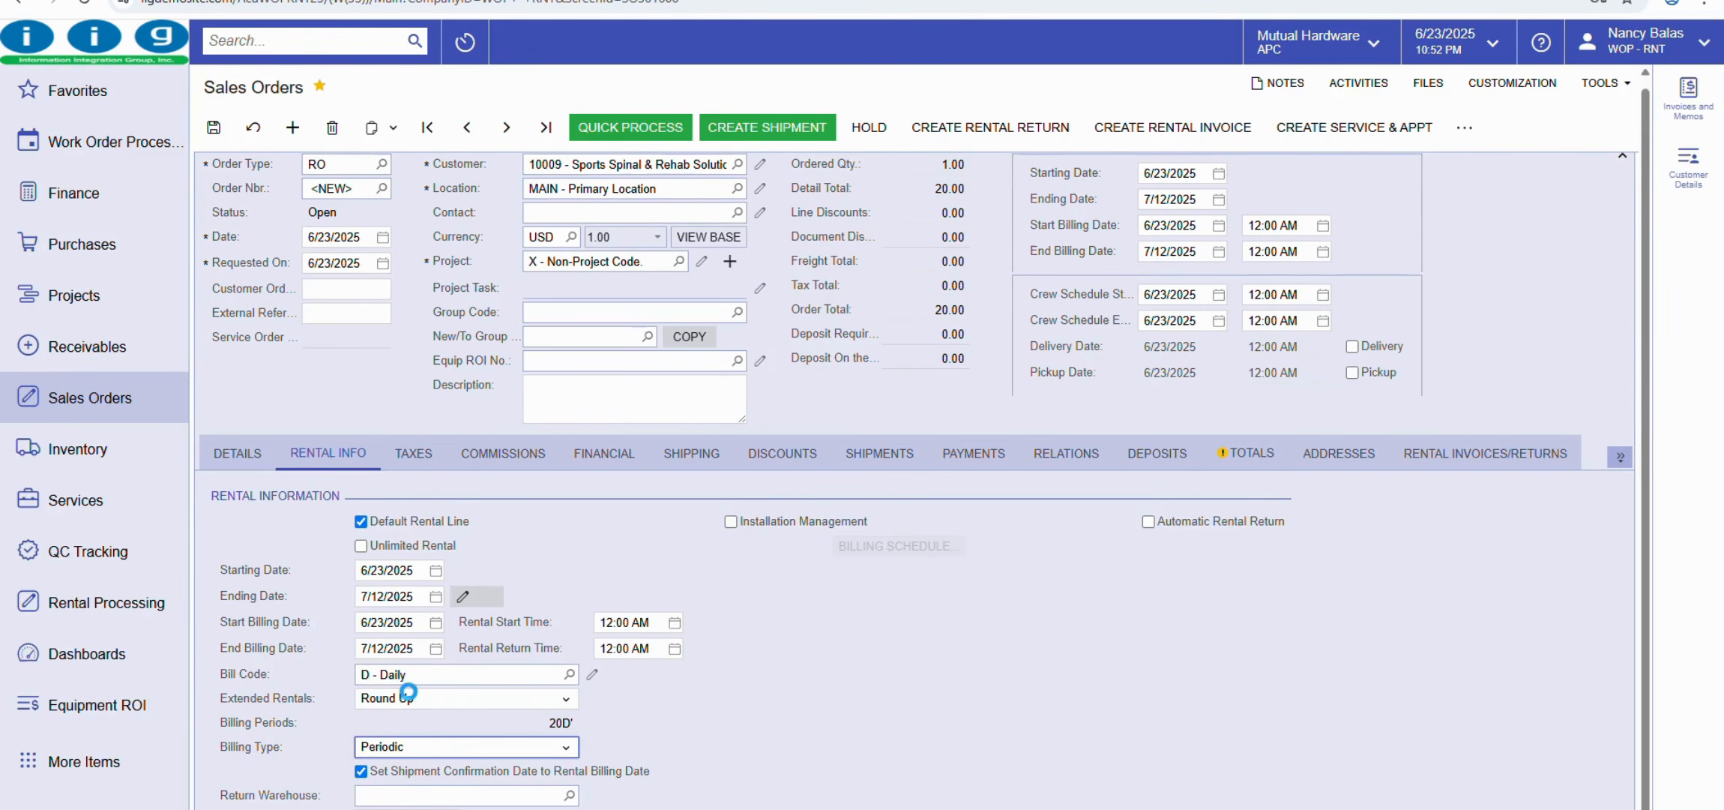
{"action": "scroll", "coordinate": [740, 704], "scroll_direction": "down", "scroll_amount": 2}
{"action": "scroll", "coordinate": [740, 713], "scroll_direction": "down", "scroll_amount": 1}
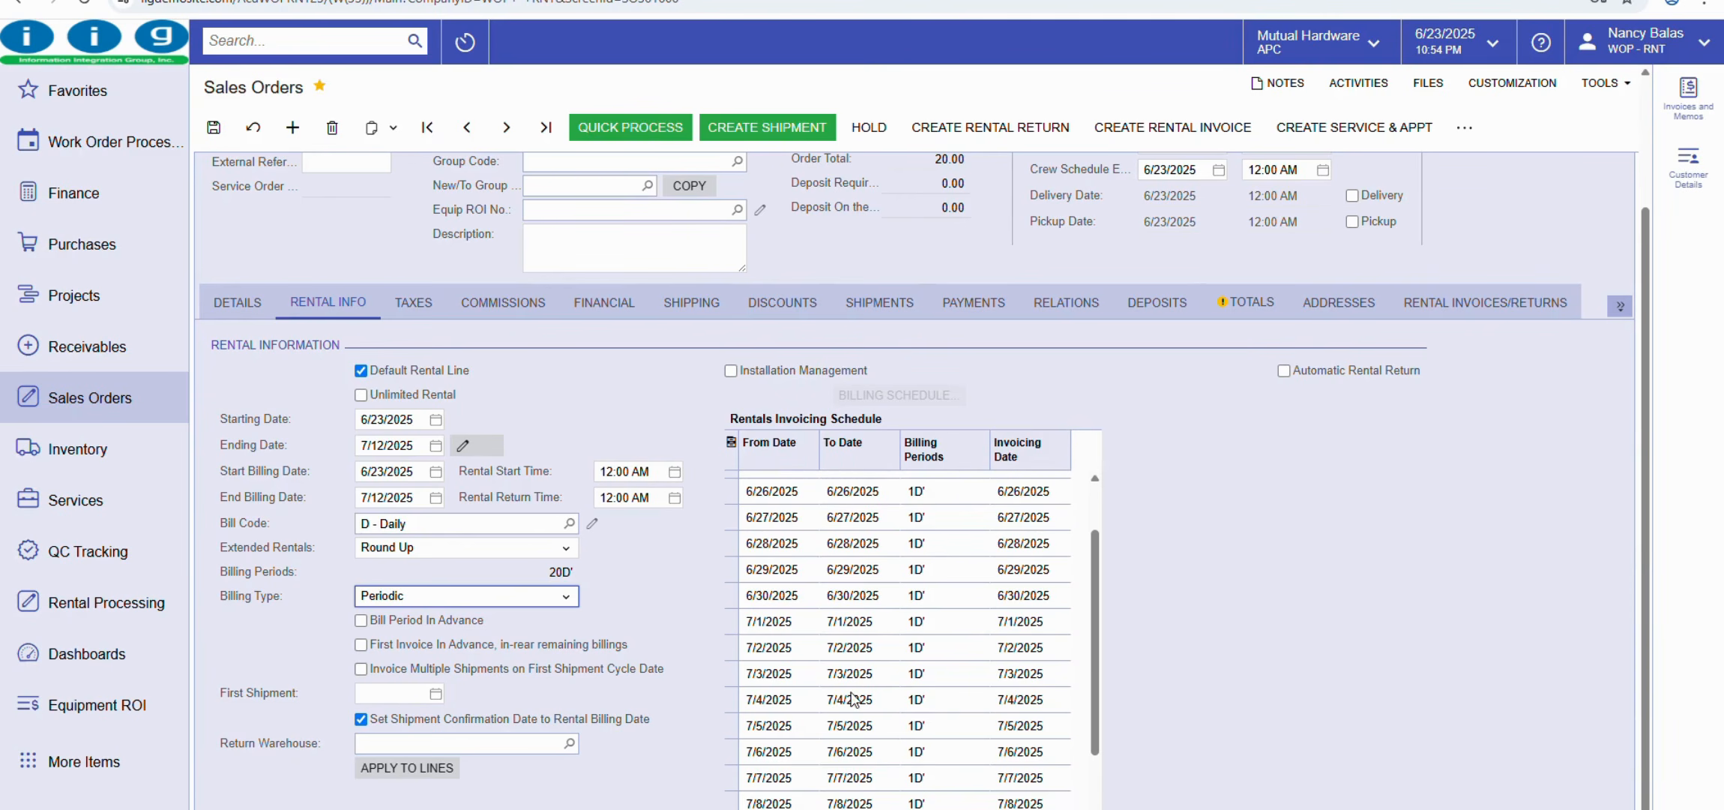
- Set the Billing Type to Upon Return, apply the rental info changes to the rental lines, and return to the order details
{"action": "left_click", "coordinate": [568, 598]}
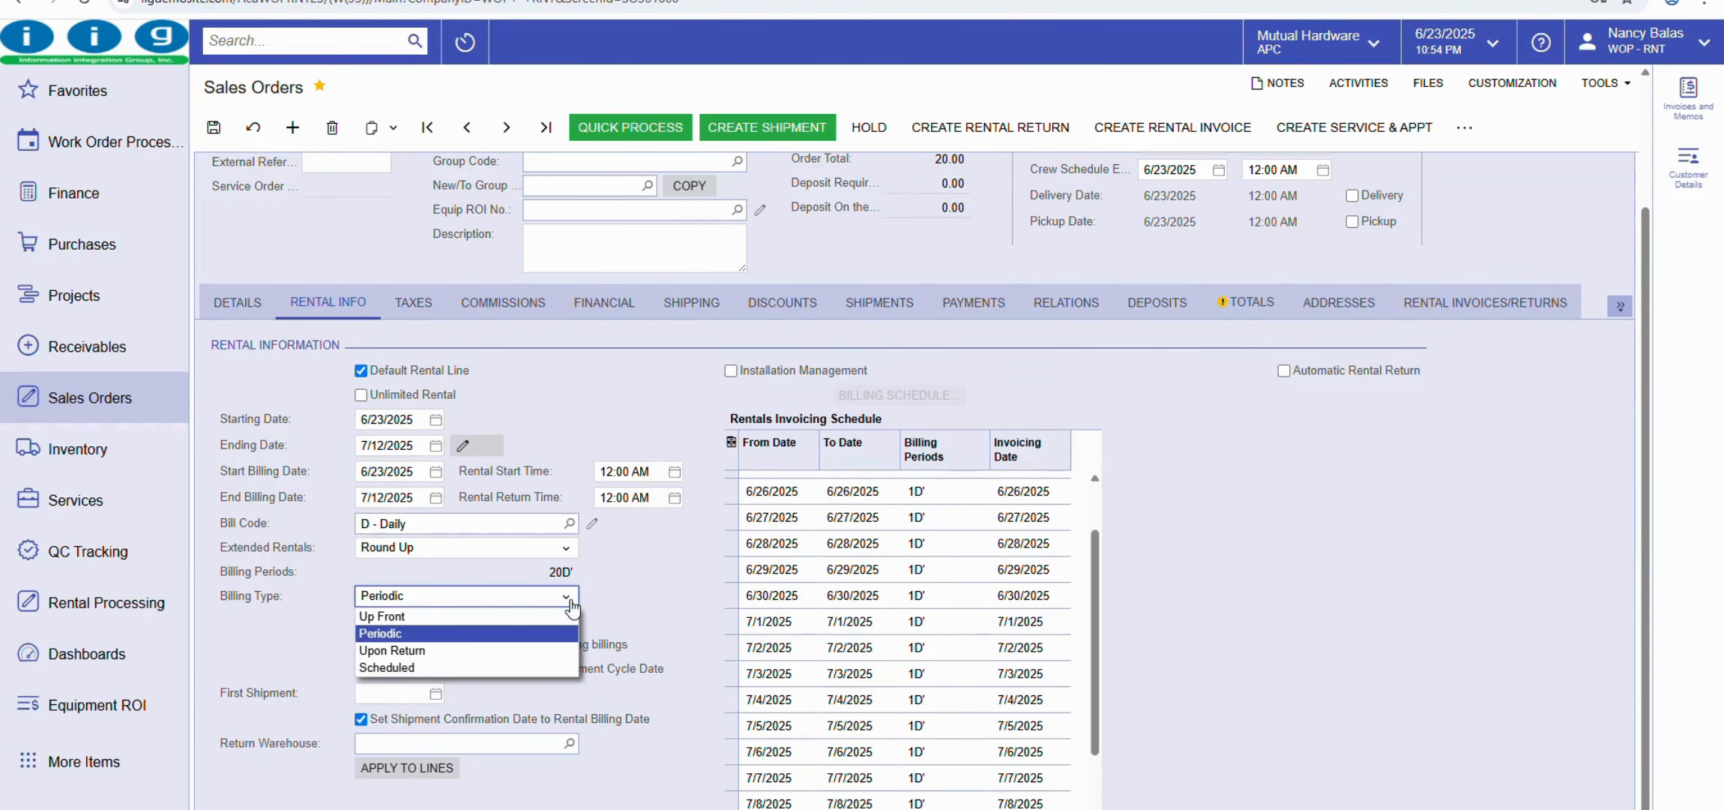
{"action": "left_click", "coordinate": [380, 652]}
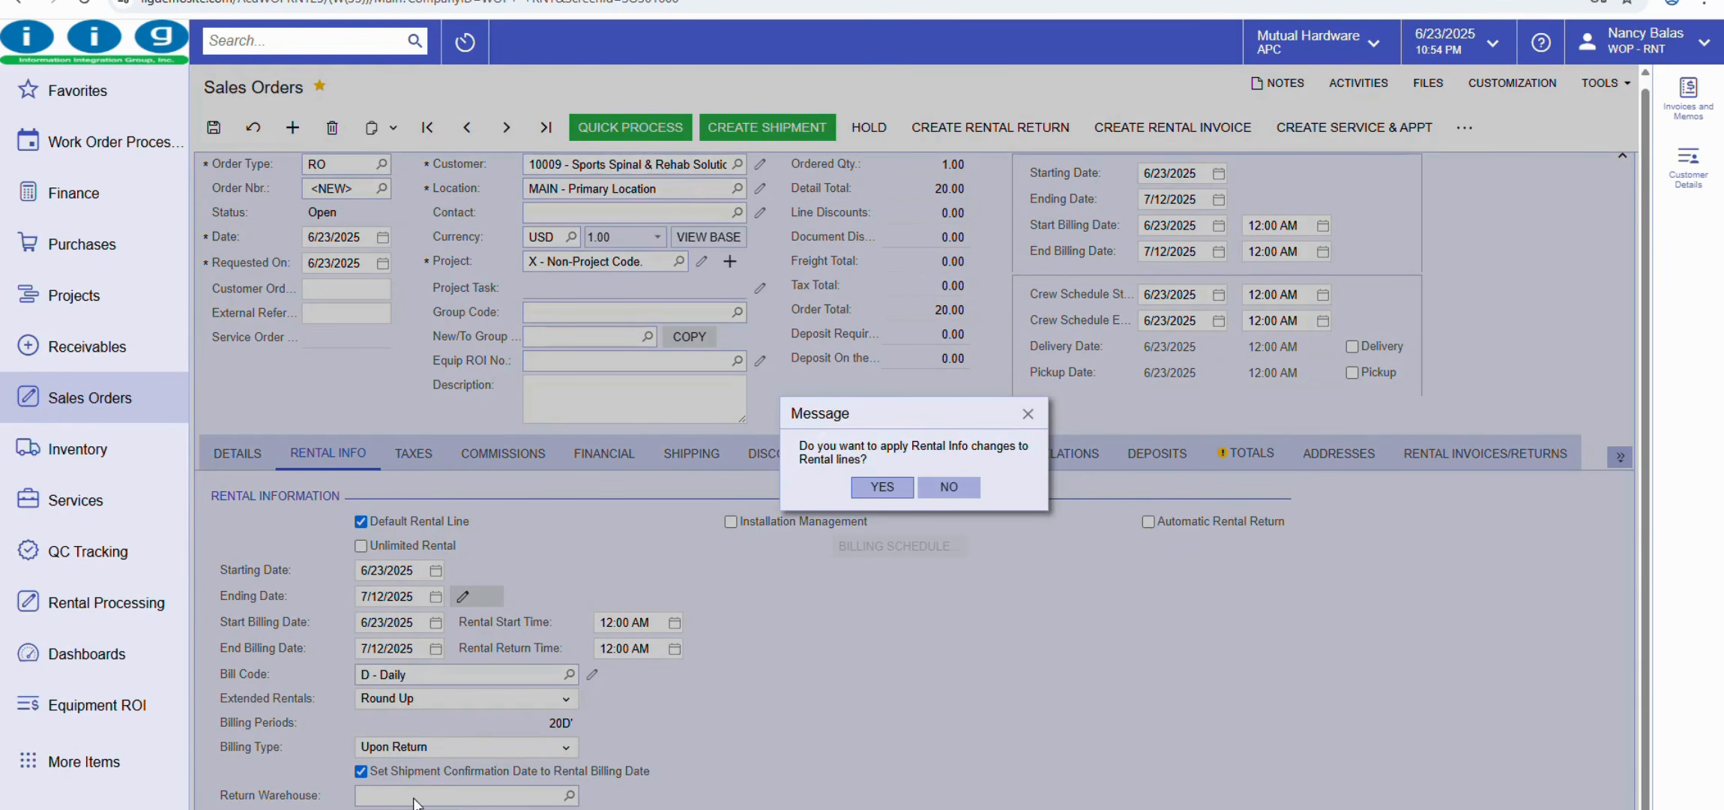
{"action": "left_click", "coordinate": [883, 486]}
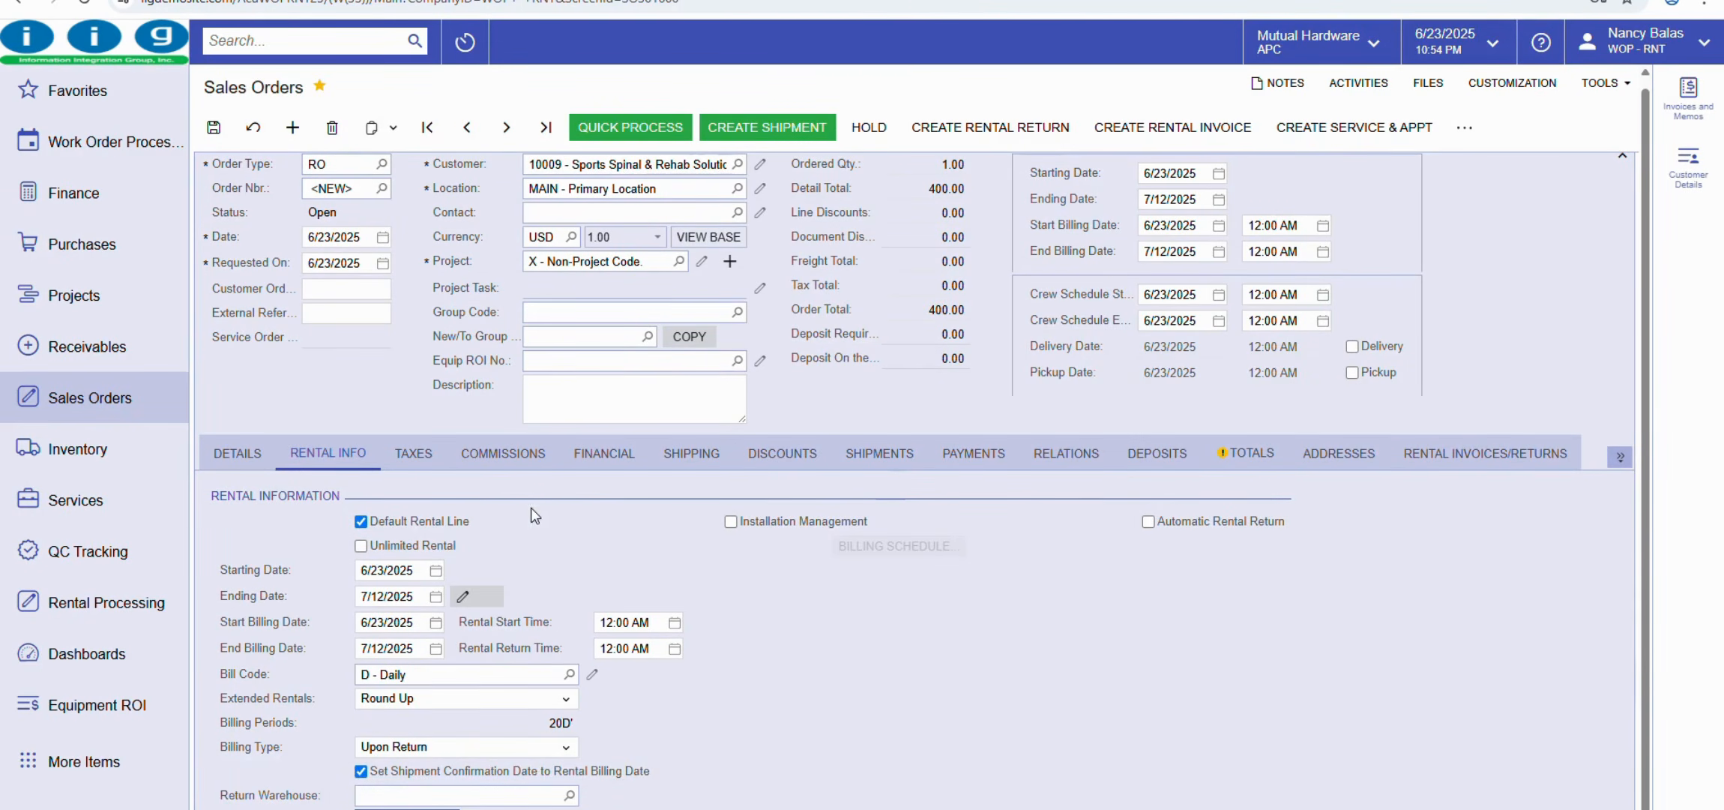
{"action": "left_click", "coordinate": [263, 459]}
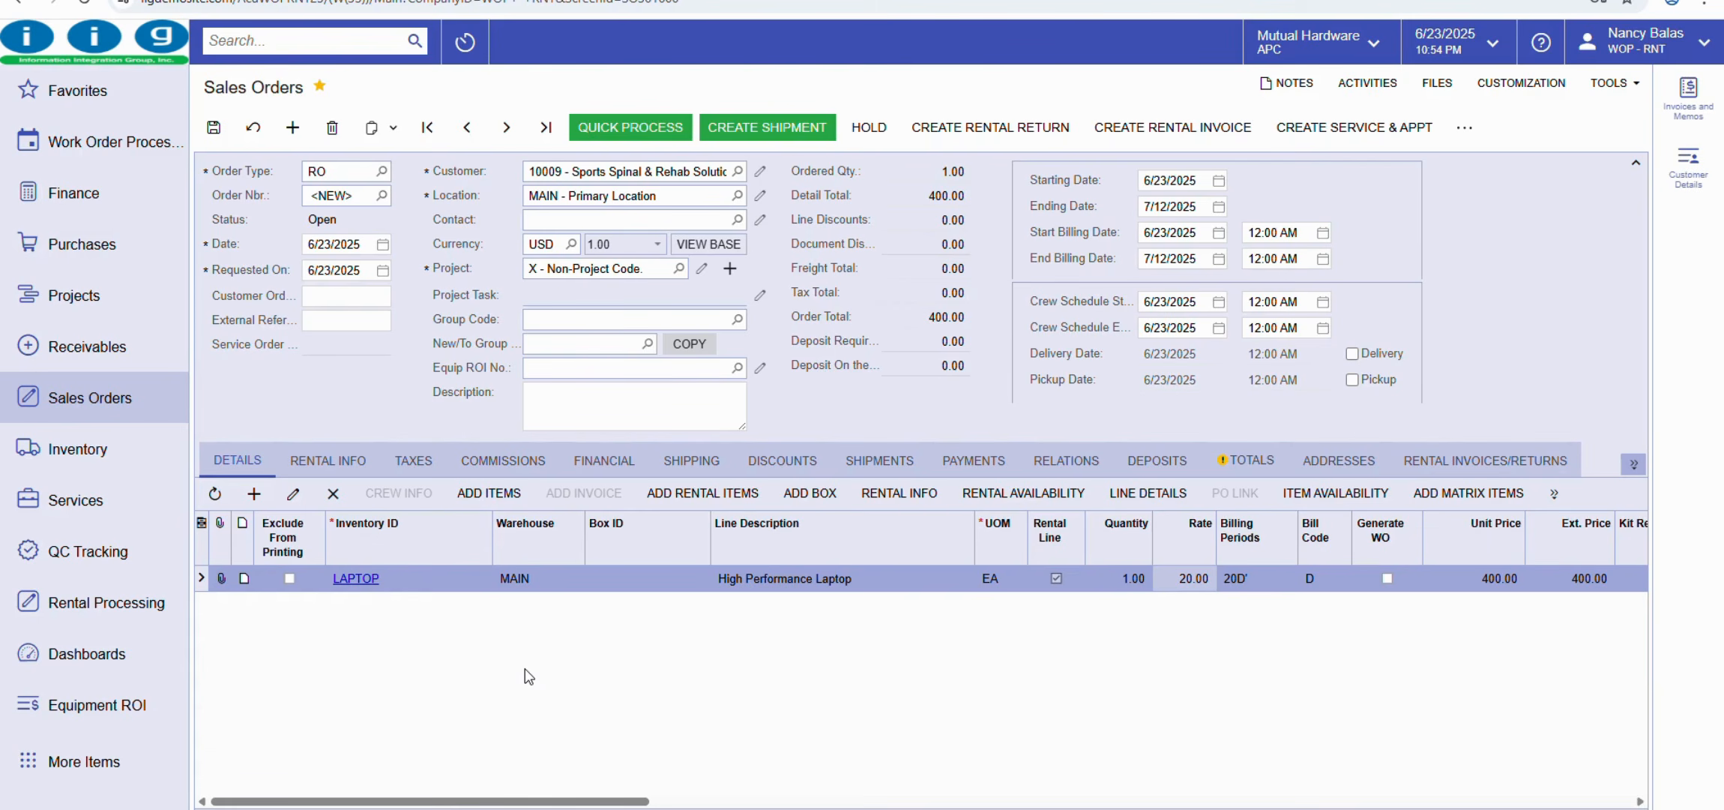
- Create a shipment for the rental order dated 6/23/2025 from the warehouse MAIN - Retail Warehouse
{"action": "left_click", "coordinate": [293, 128]}
{"action": "left_click", "coordinate": [805, 114]}
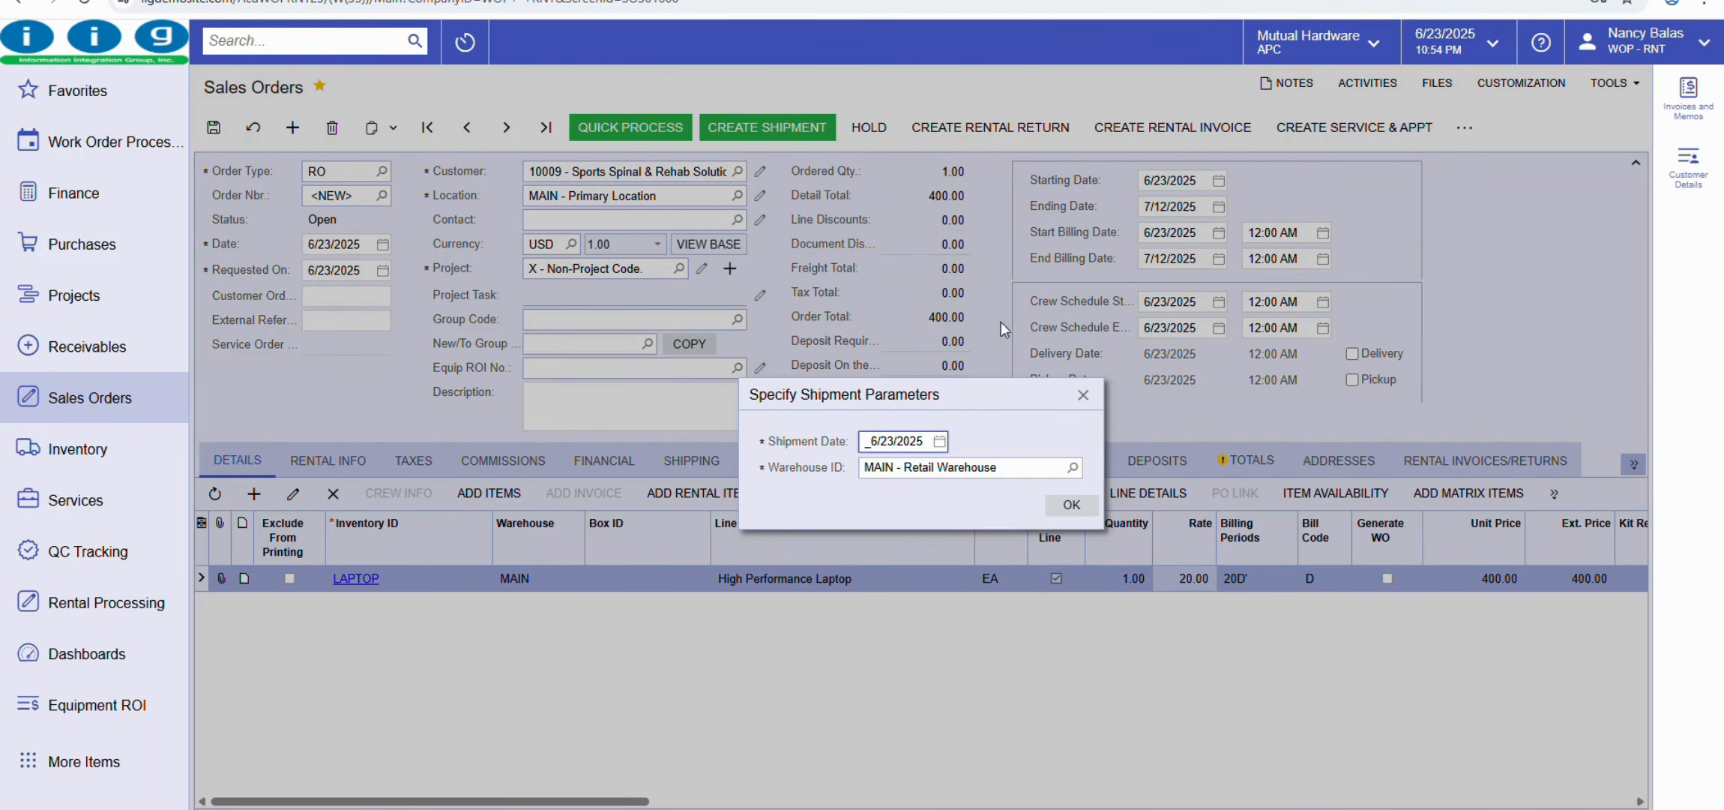
{"action": "left_click", "coordinate": [1088, 515]}
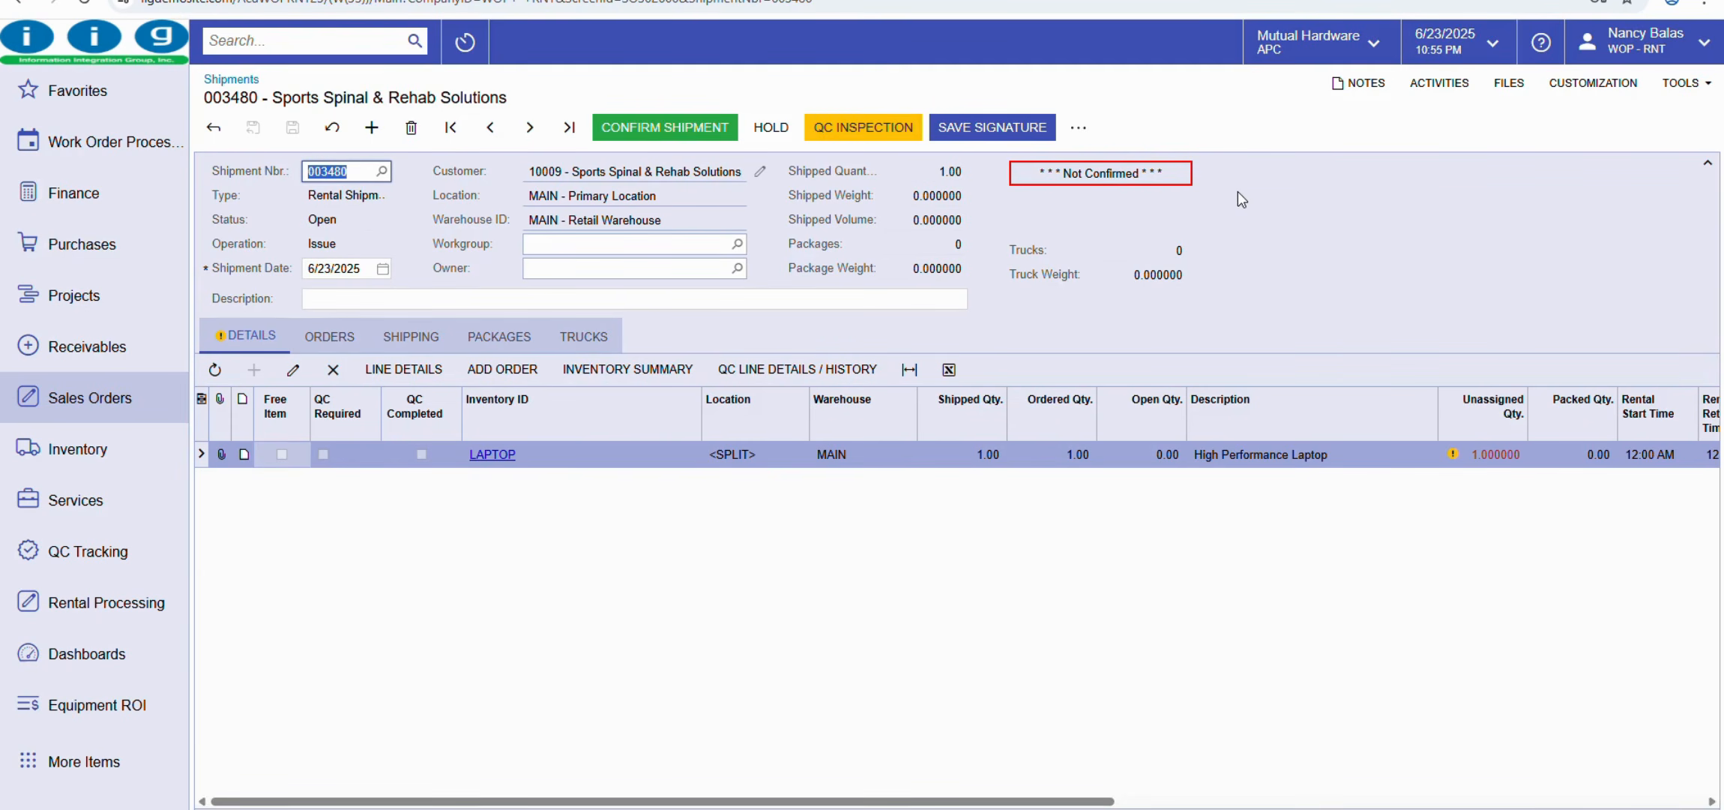
{"action": "left_click", "coordinate": [1141, 173]}
- Add a line detail row for the LAPTOP shipment line and filter its location choices to Qty. On Hand greater than 0
{"action": "left_click", "coordinate": [408, 370]}
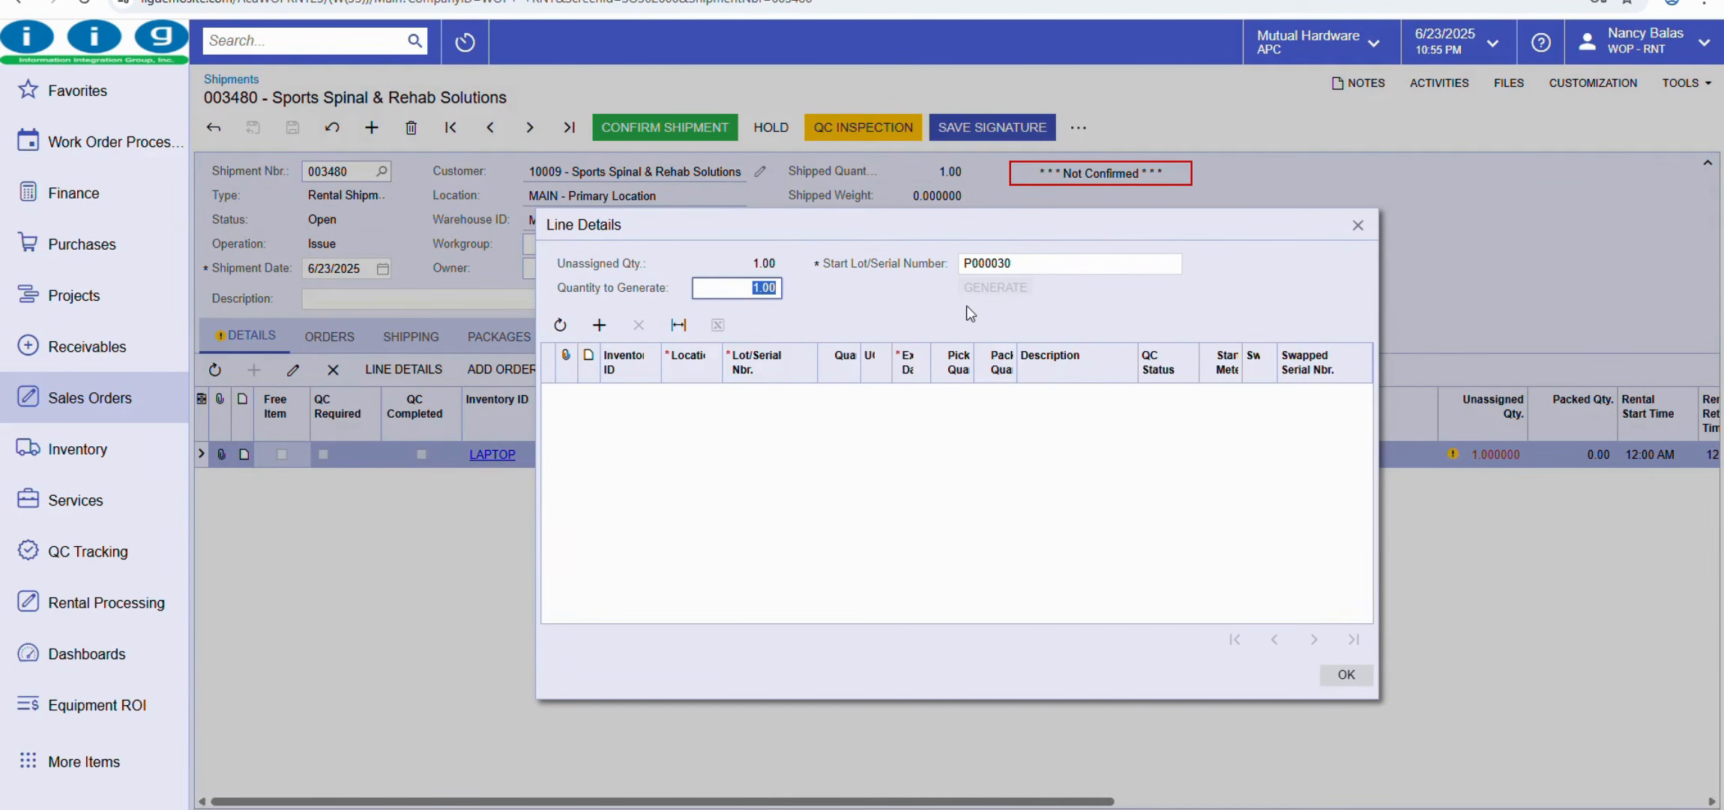
{"action": "left_click", "coordinate": [599, 325]}
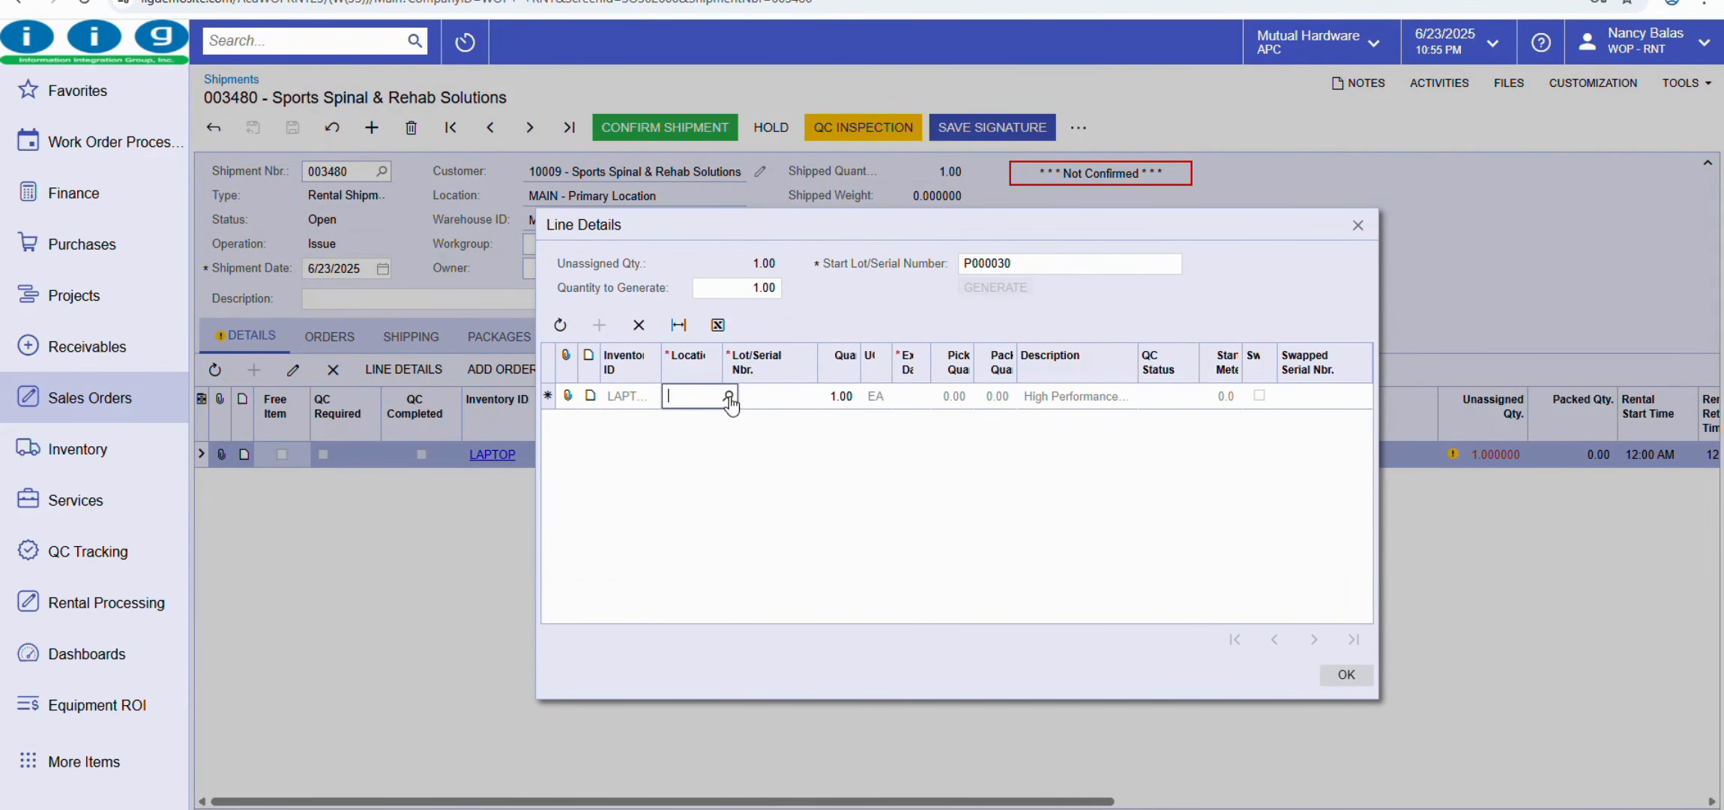
{"action": "left_click", "coordinate": [728, 397]}
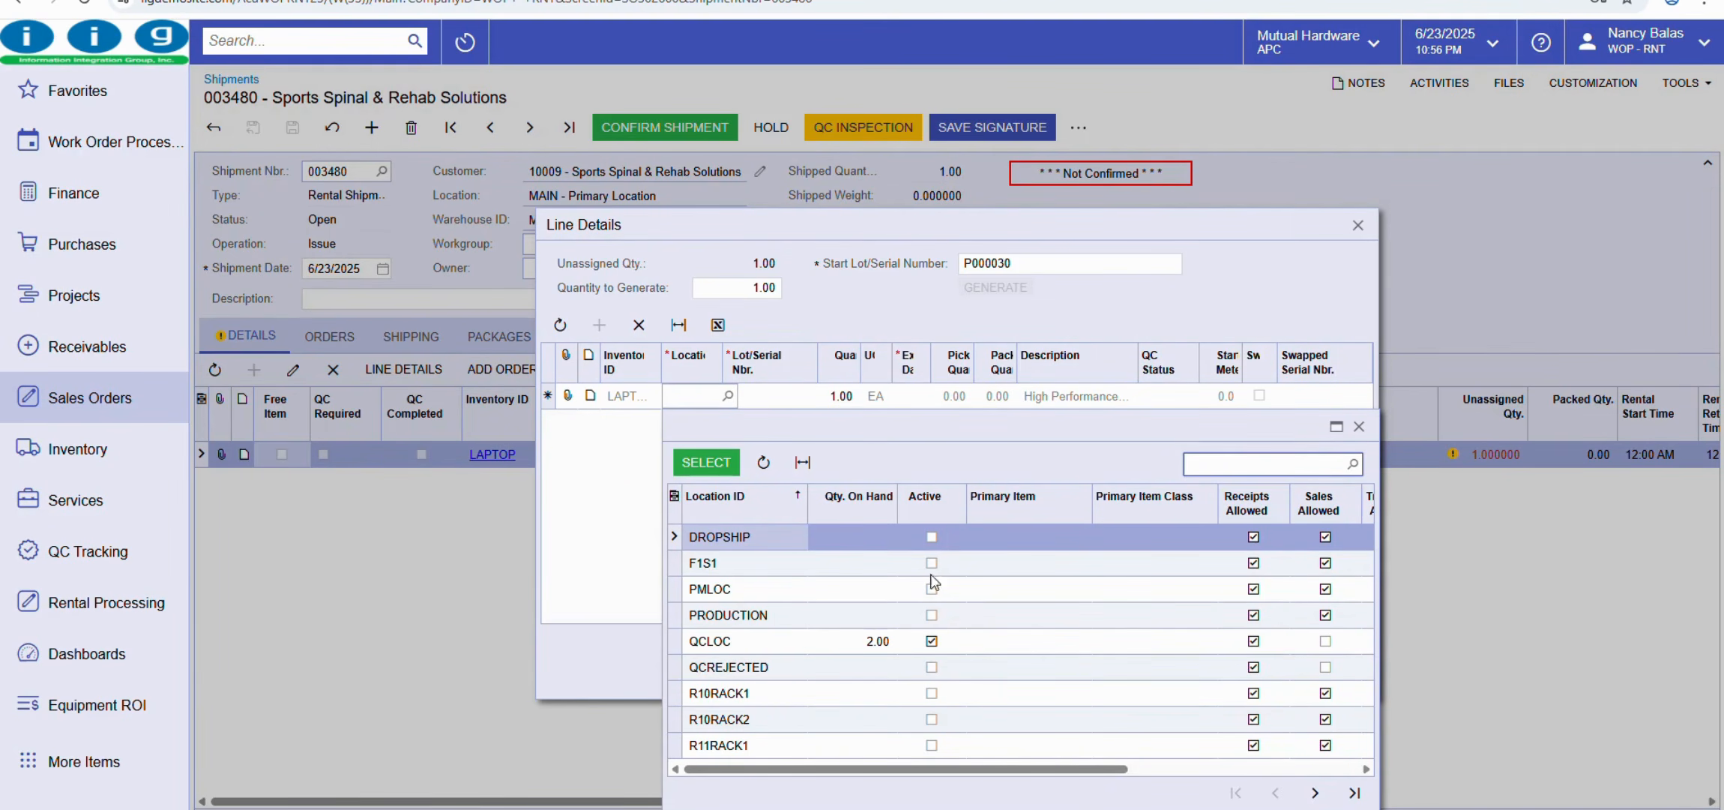
{"action": "left_click", "coordinate": [867, 499]}
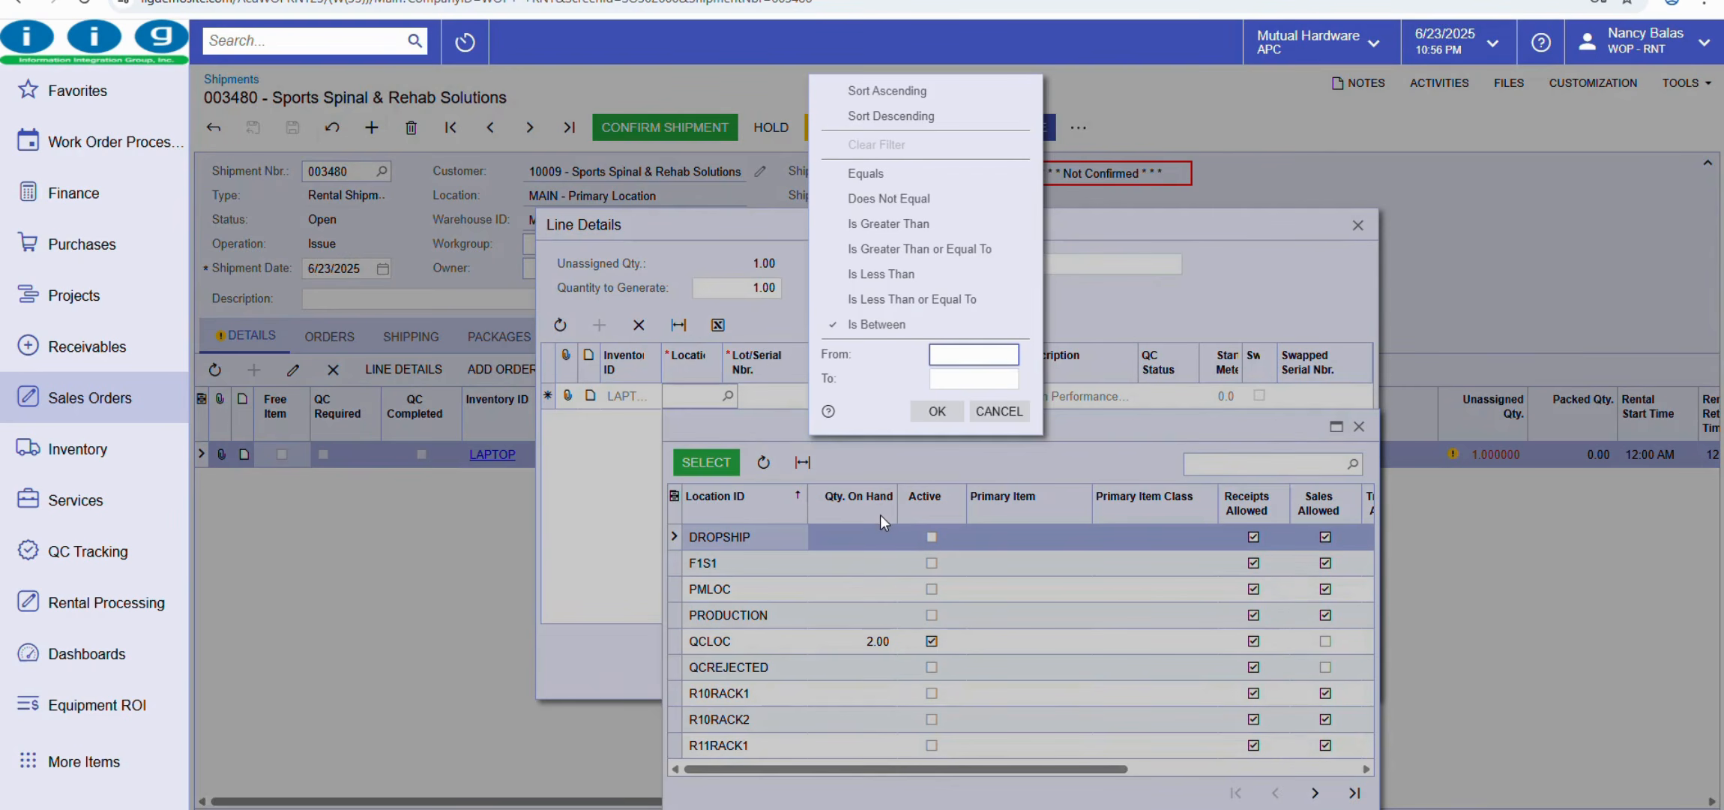
{"action": "left_click", "coordinate": [892, 223]}
{"action": "left_click", "coordinate": [1002, 355]}
{"action": "type", "text": "0"}
{"action": "left_click", "coordinate": [937, 387]}
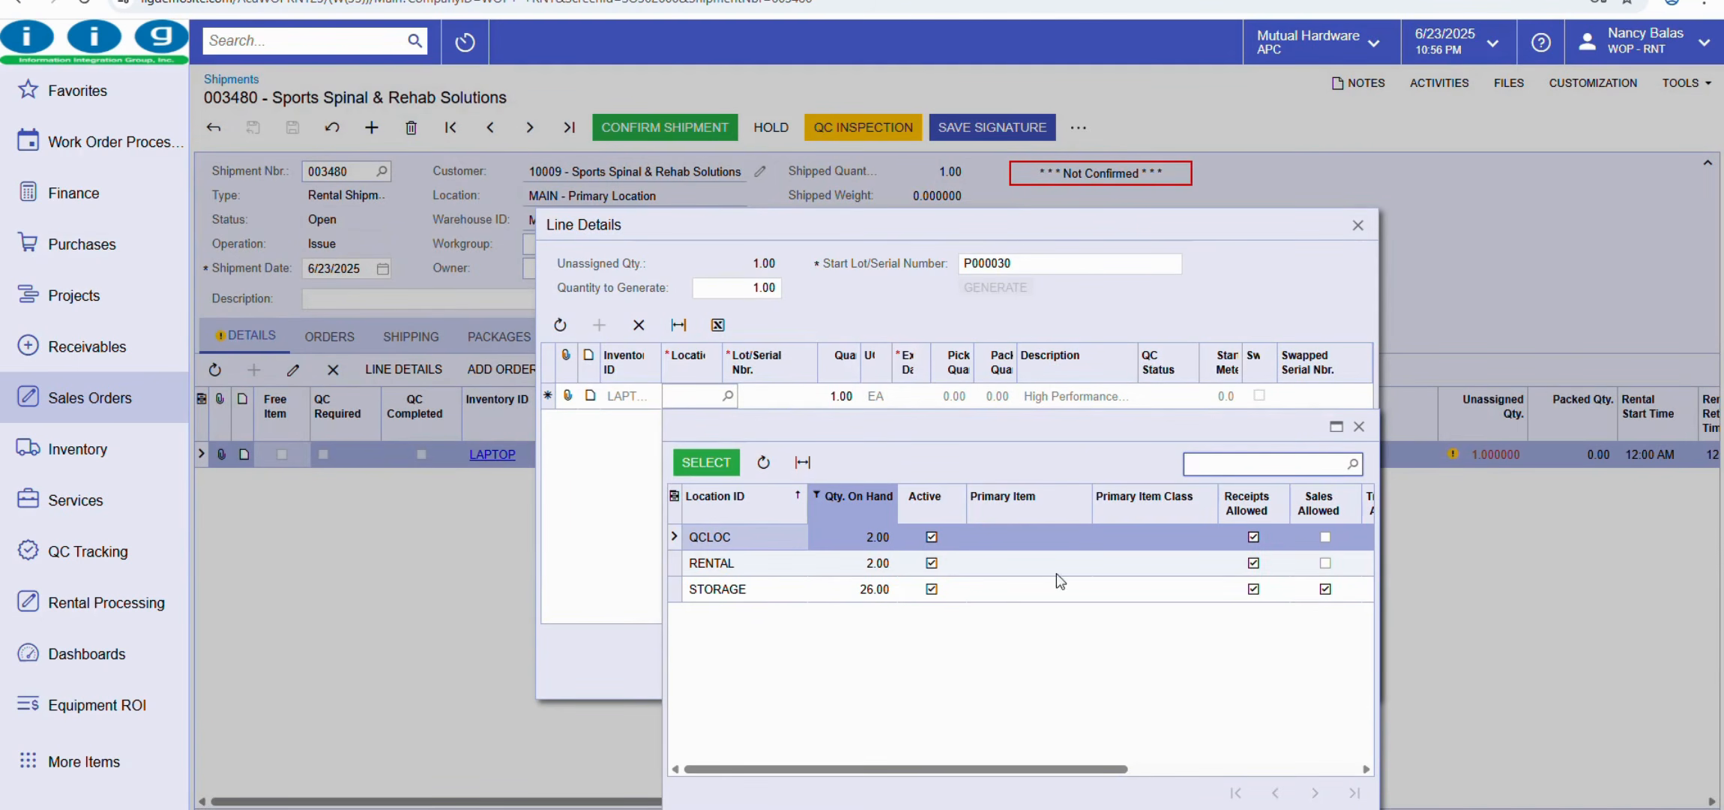
- Assign location STORAGE and serial number P000014 to the LAPTOP line detail of the shipment
{"action": "left_click", "coordinate": [744, 591]}
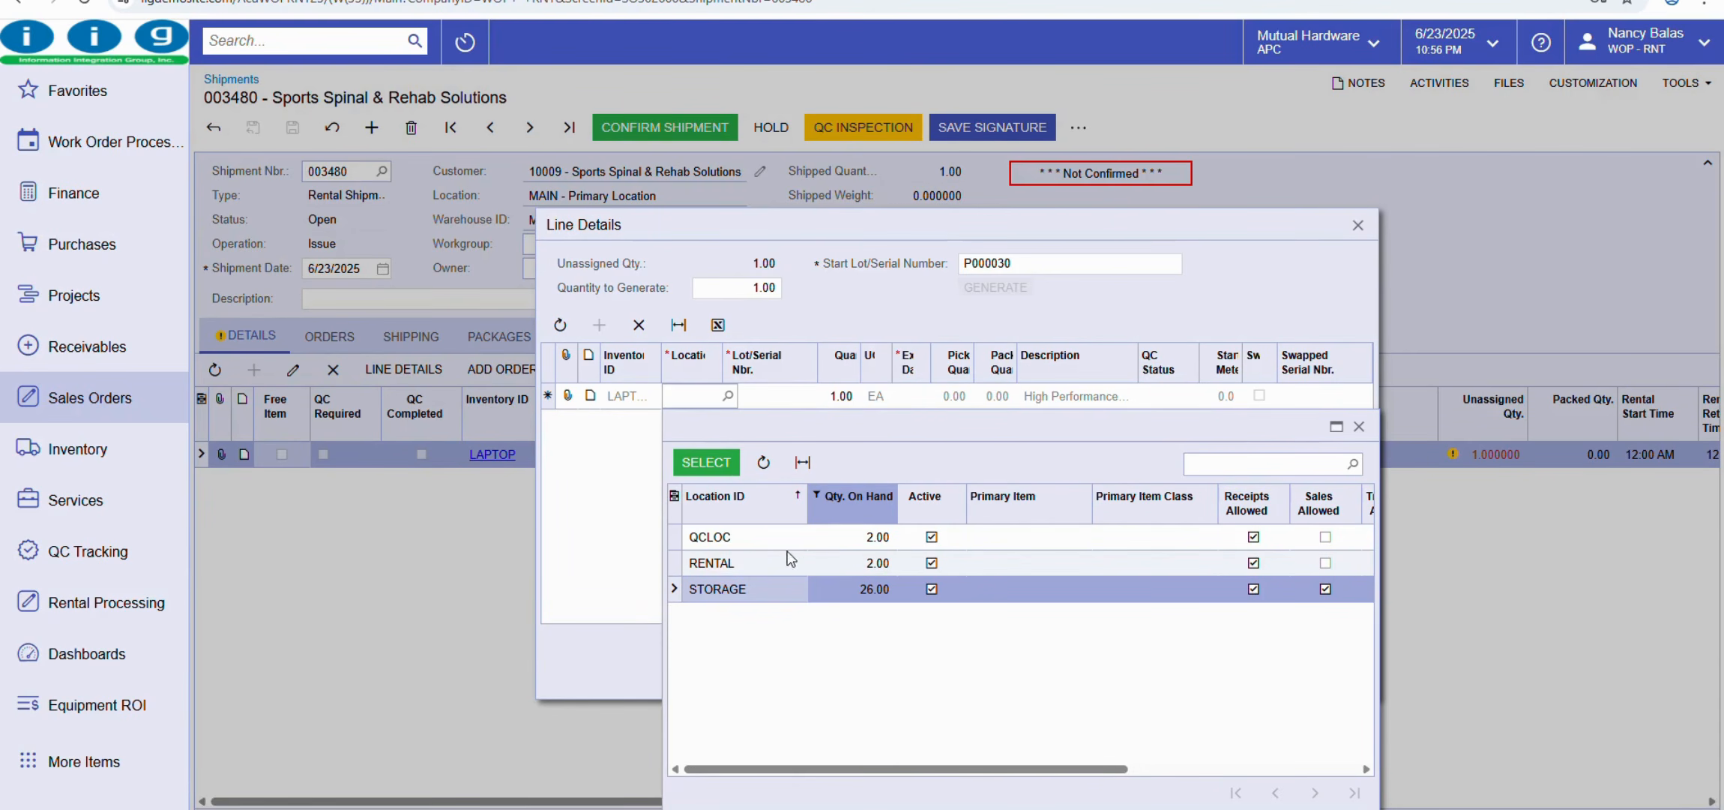
{"action": "double_click", "coordinate": [750, 590]}
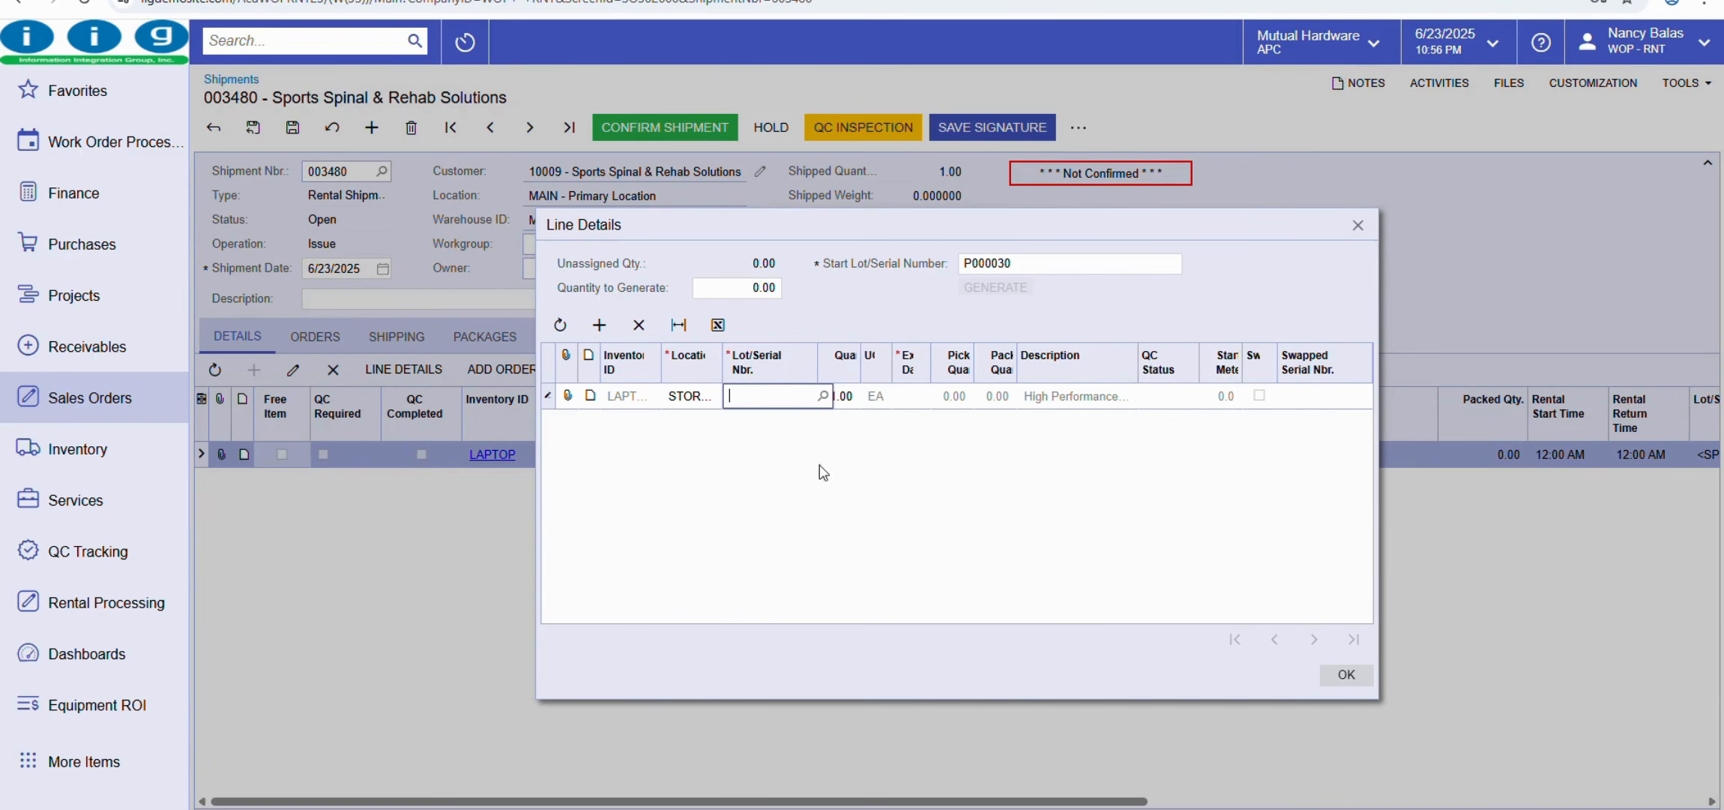
{"action": "left_click", "coordinate": [822, 396]}
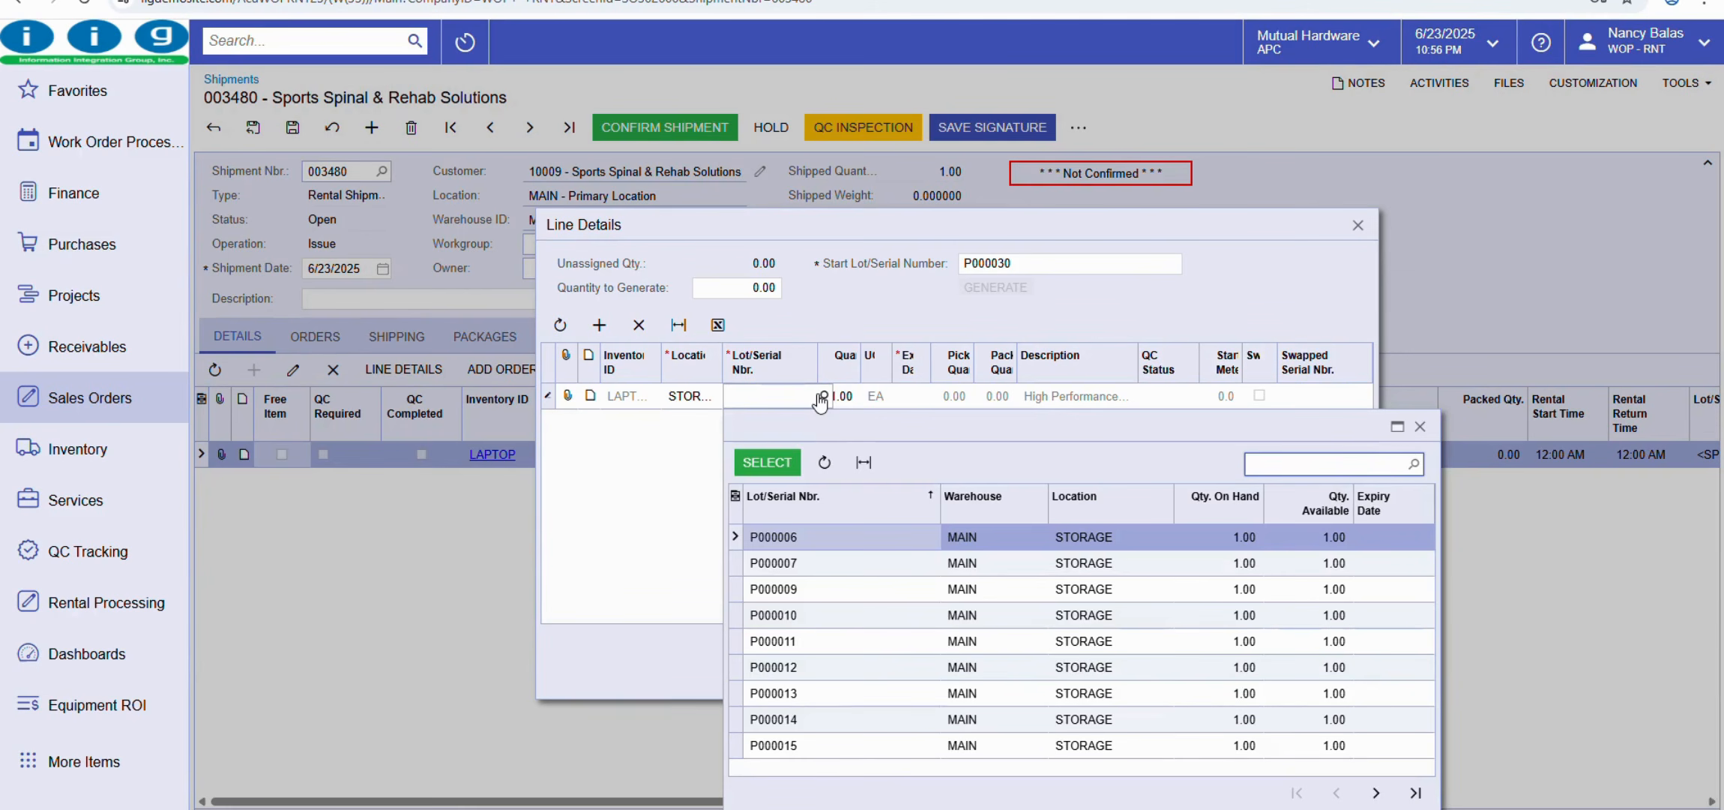
{"action": "double_click", "coordinate": [799, 721]}
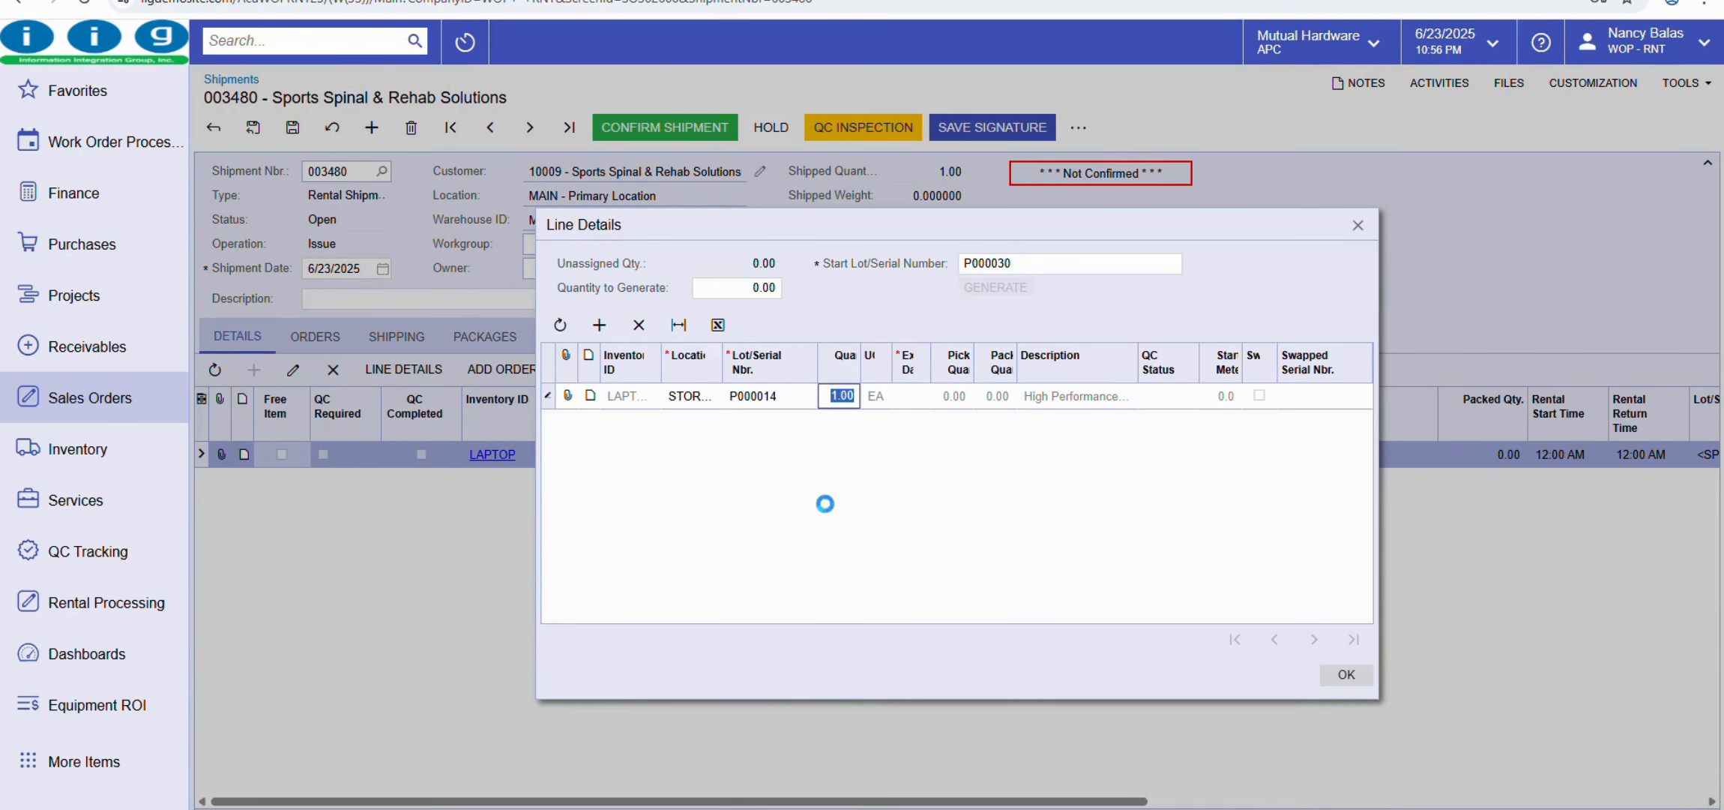
- Set the serialized laptop's start meter to 1000, accept the line details, and confirm the shipment
{"action": "left_click", "coordinate": [1226, 391]}
{"action": "left_click", "coordinate": [1228, 396]}
{"action": "type", "text": "1000"}
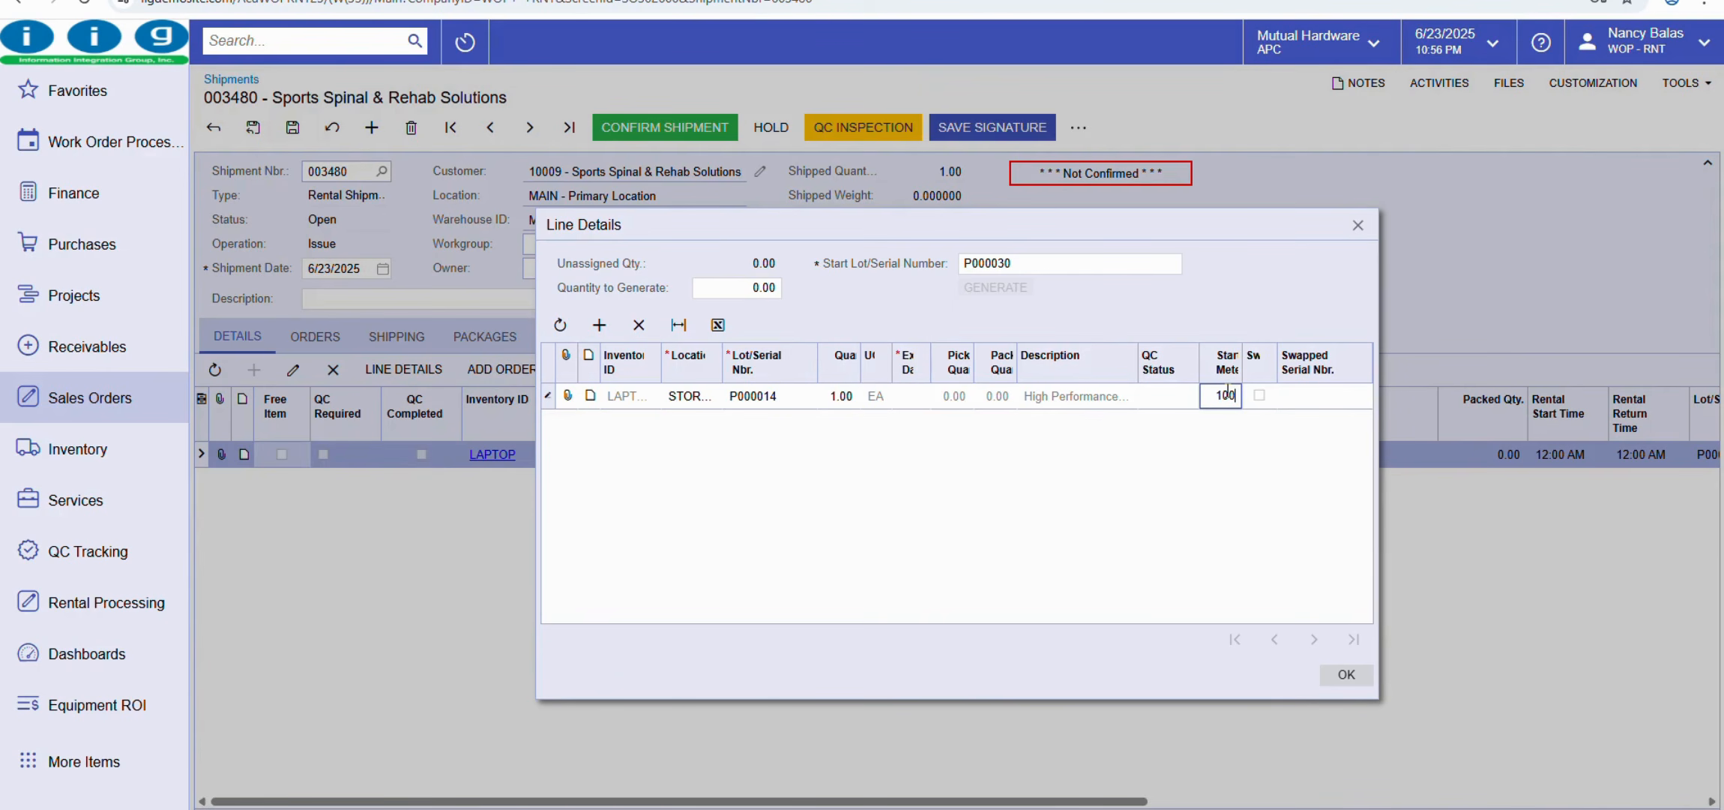
{"action": "type", "text": "."}
{"action": "left_click", "coordinate": [1344, 678]}
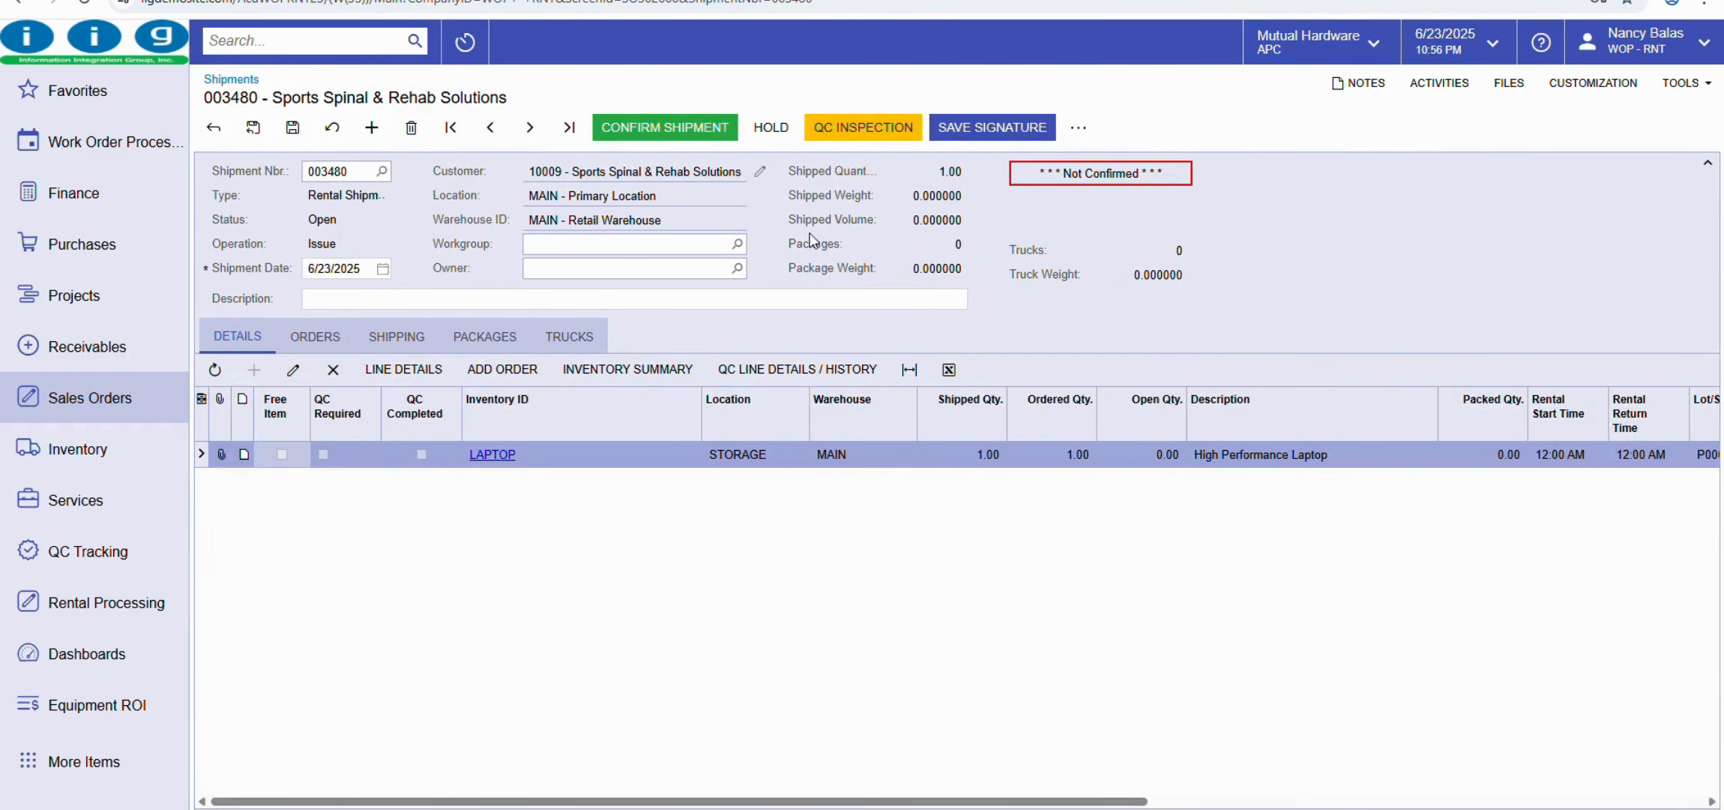
{"action": "left_click", "coordinate": [659, 123]}
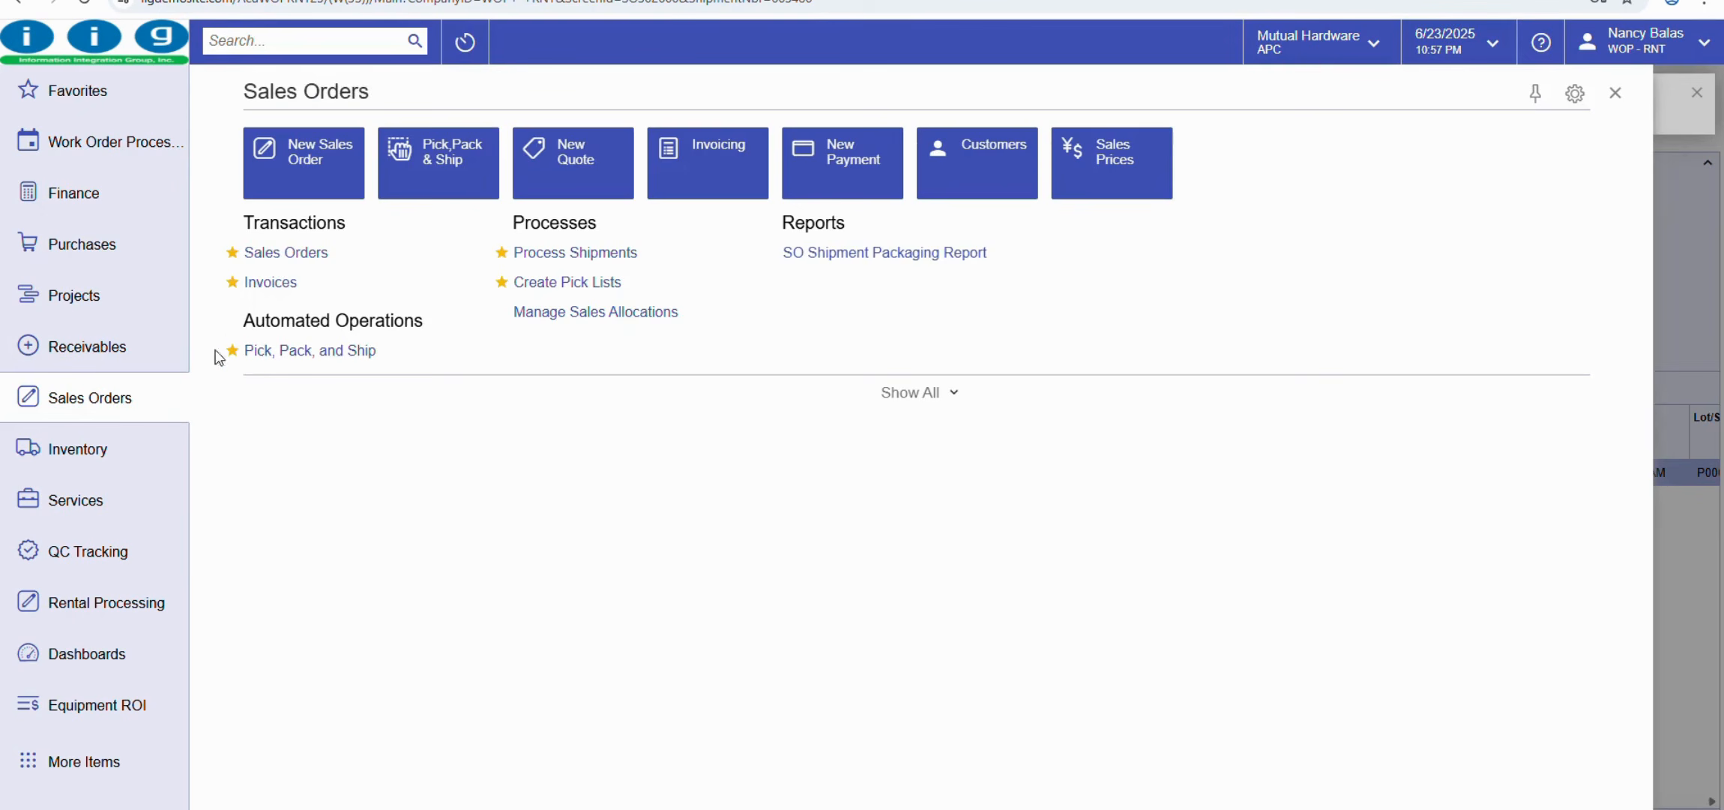
- Create a rental return from the shipped laptop's rental order, with the return date 7/12/2025
{"action": "left_click", "coordinate": [90, 397]}
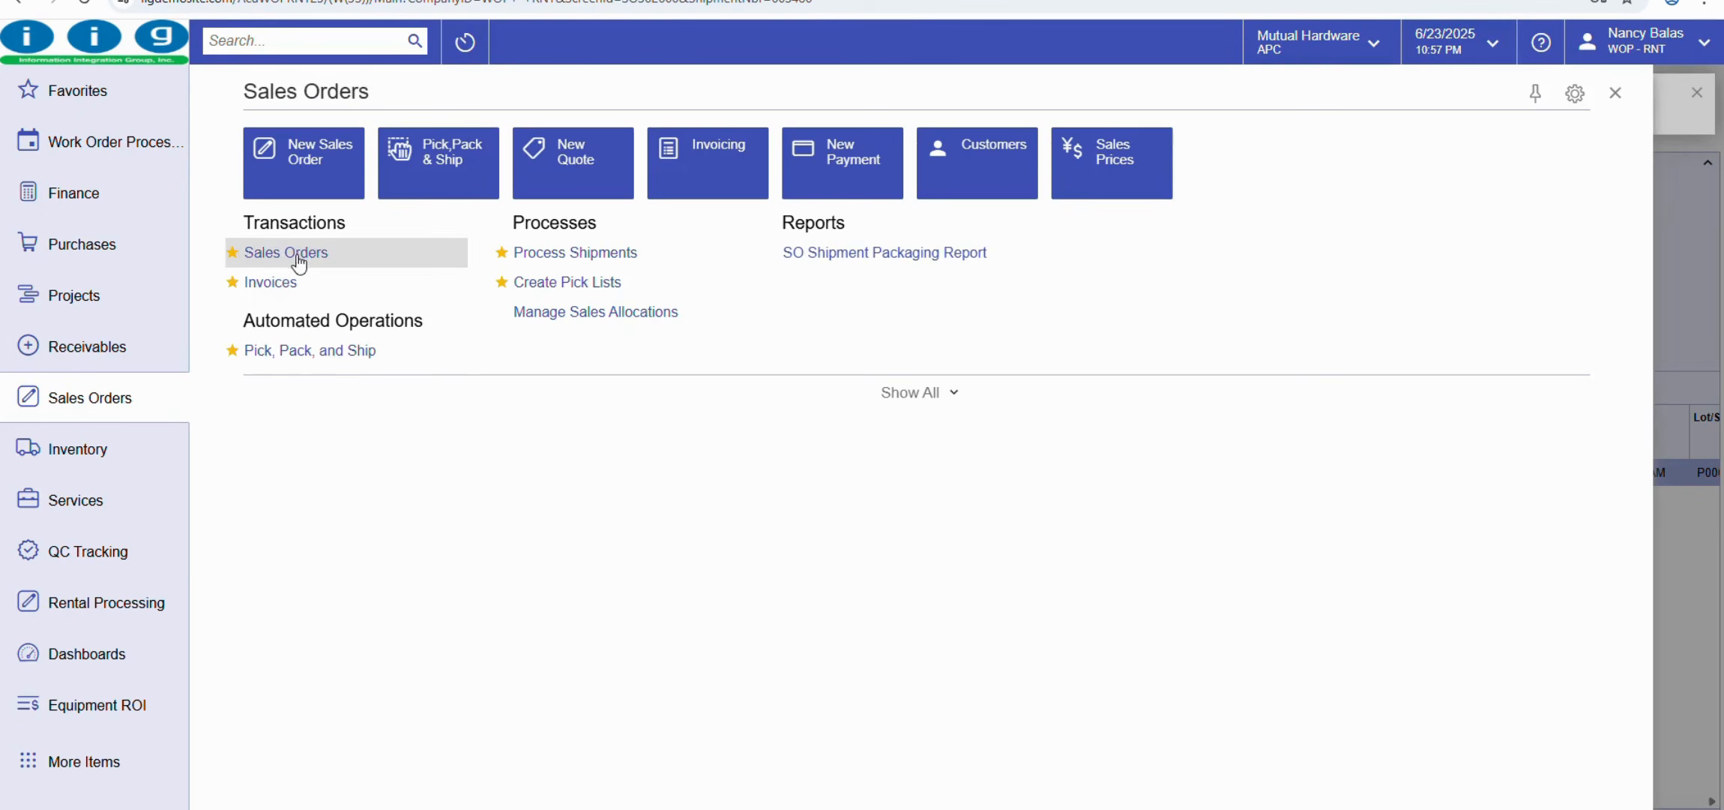
{"action": "left_click", "coordinate": [300, 255]}
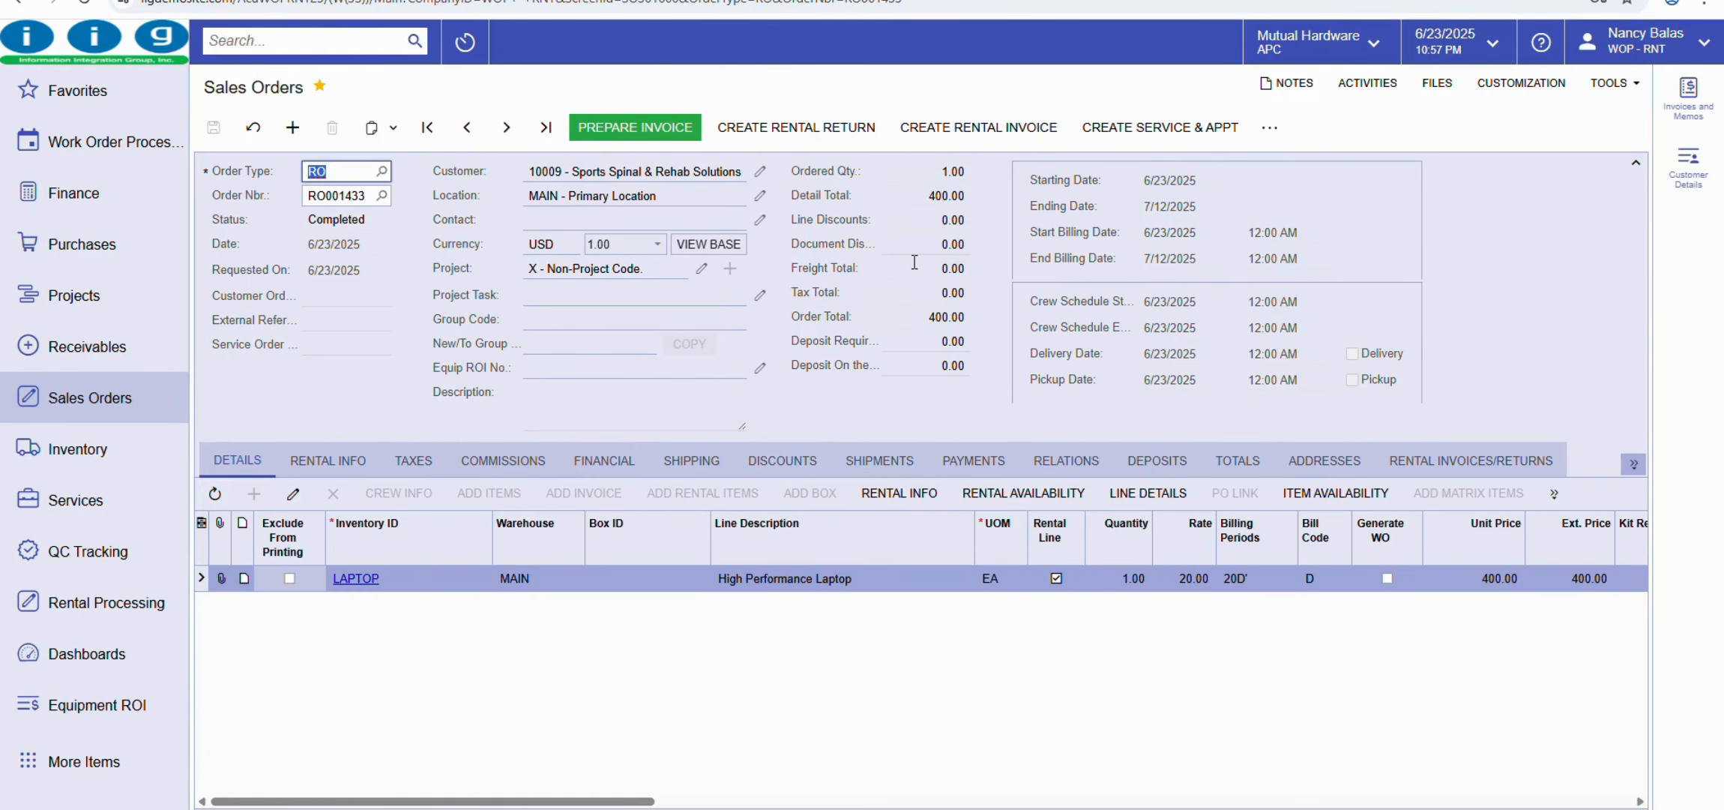
{"action": "left_click", "coordinate": [841, 132]}
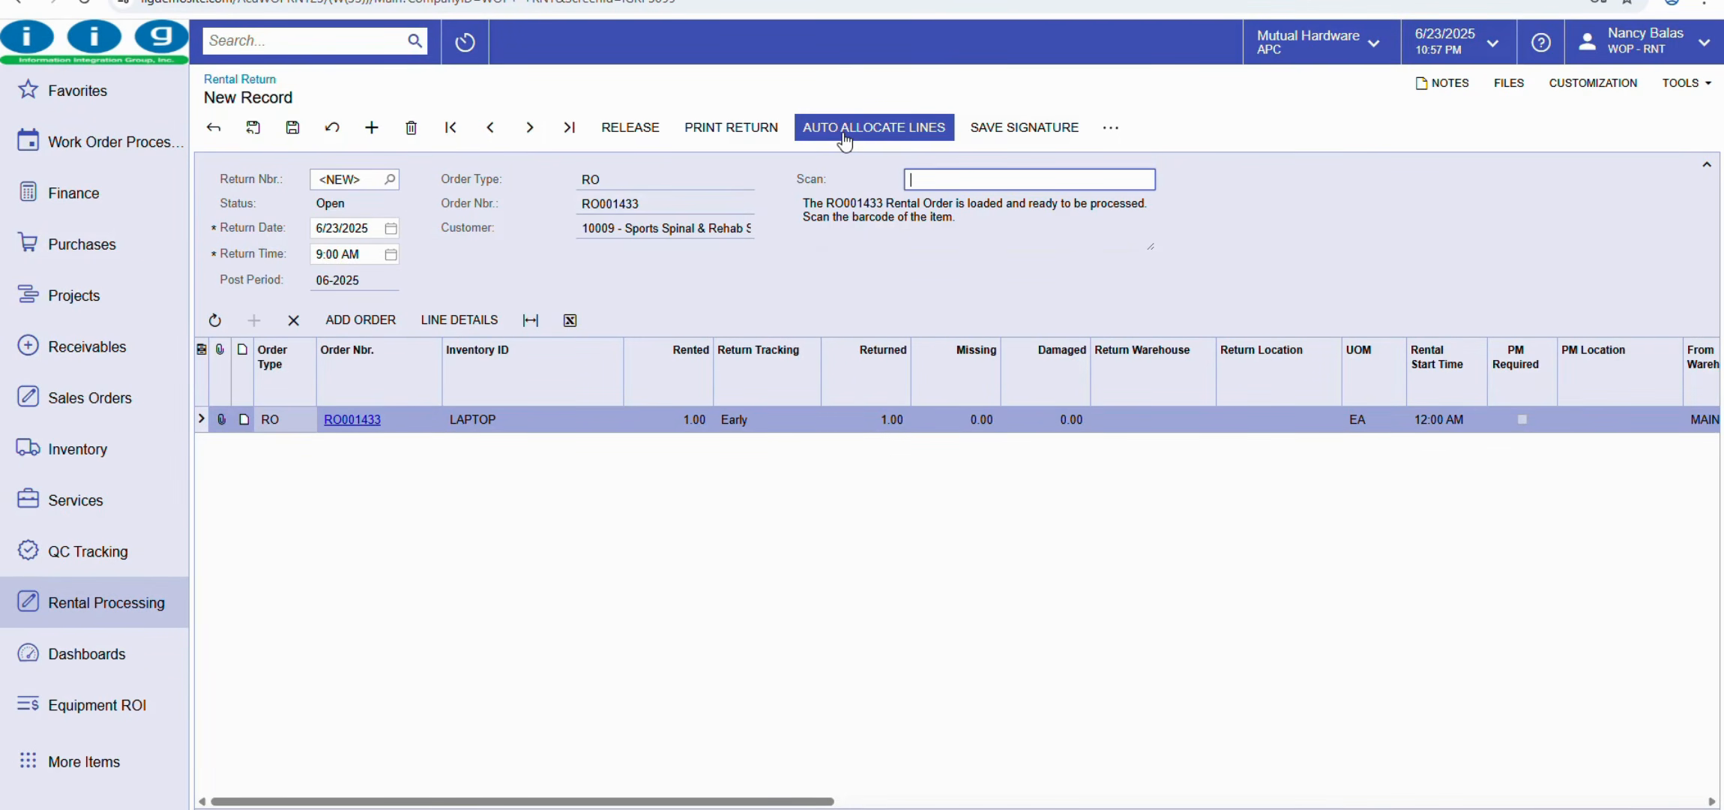
{"action": "left_click", "coordinate": [391, 229]}
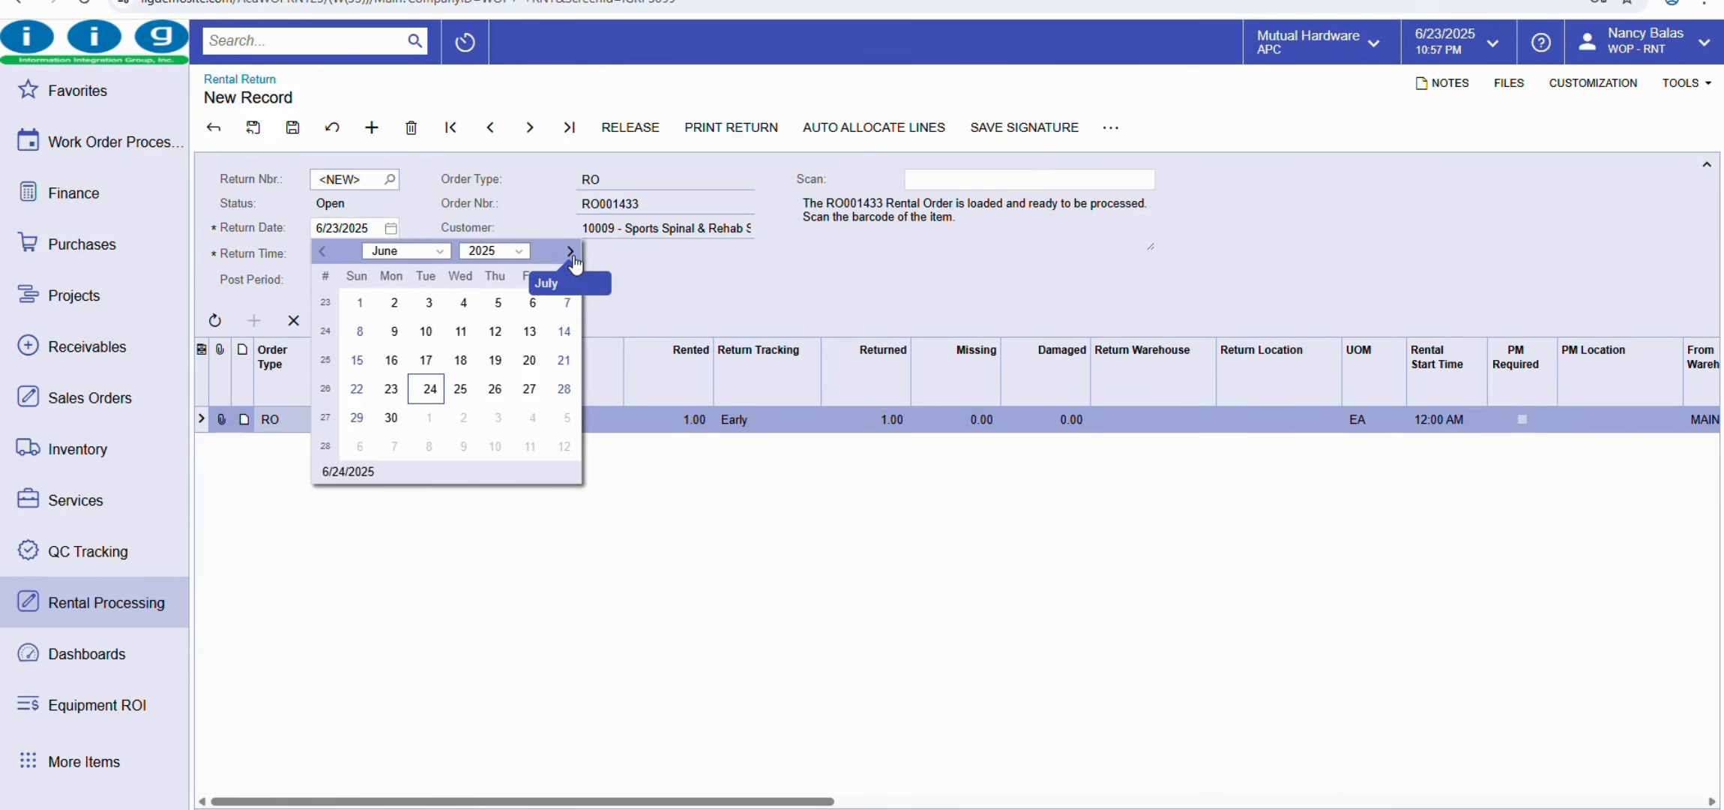
{"action": "left_click", "coordinate": [570, 252]}
{"action": "left_click", "coordinate": [558, 331]}
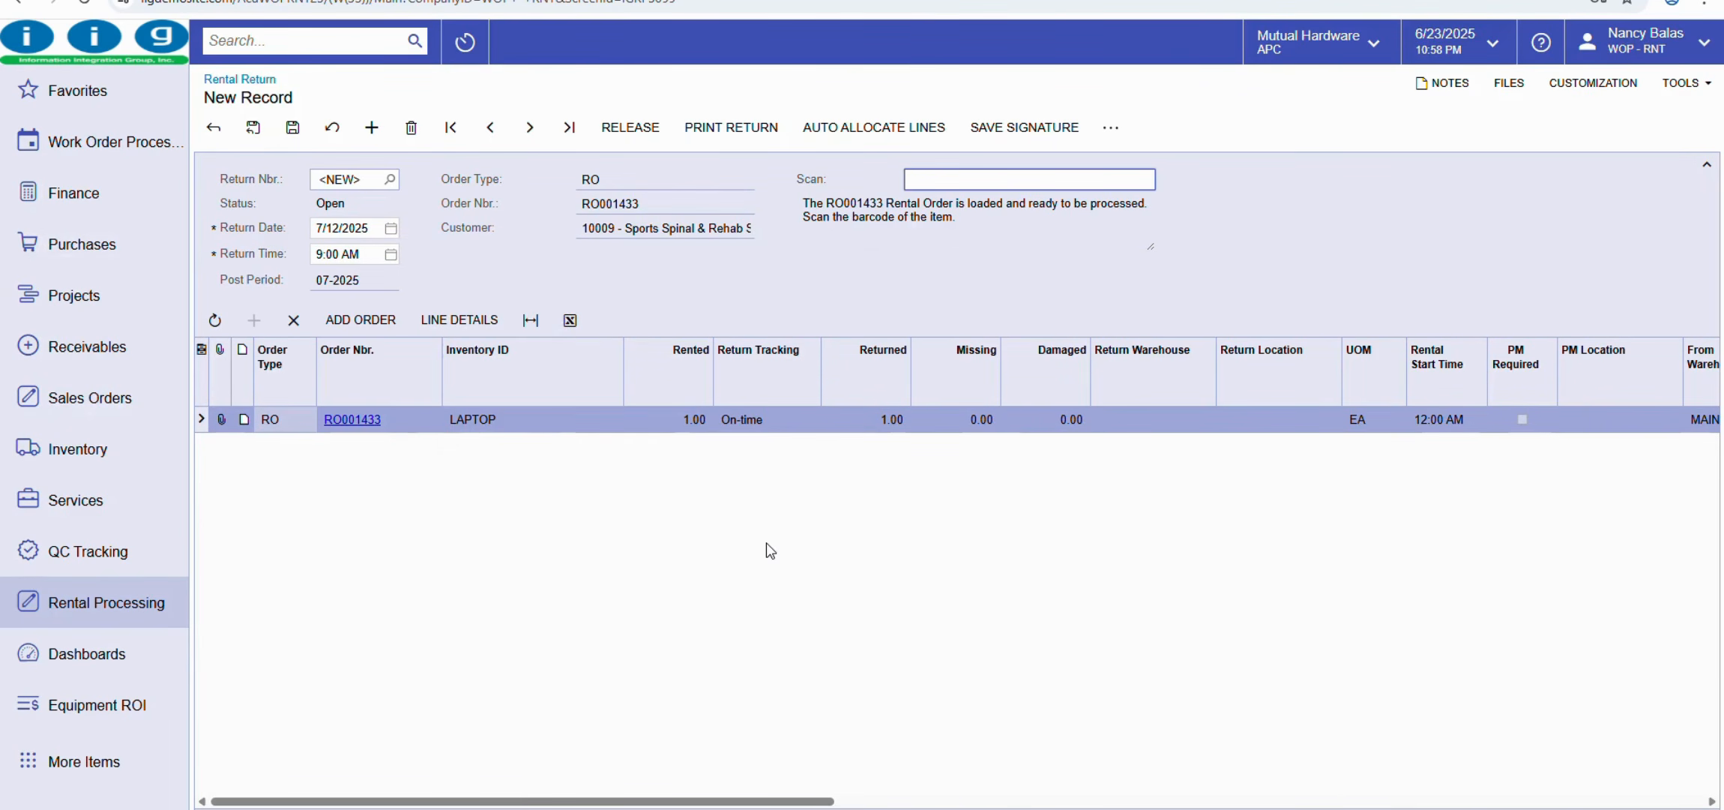
- Try the return dates 7/11/2025 and 7/13/2025 to compare the return tracking, and restore 7/12/2025
{"action": "left_click", "coordinate": [391, 228]}
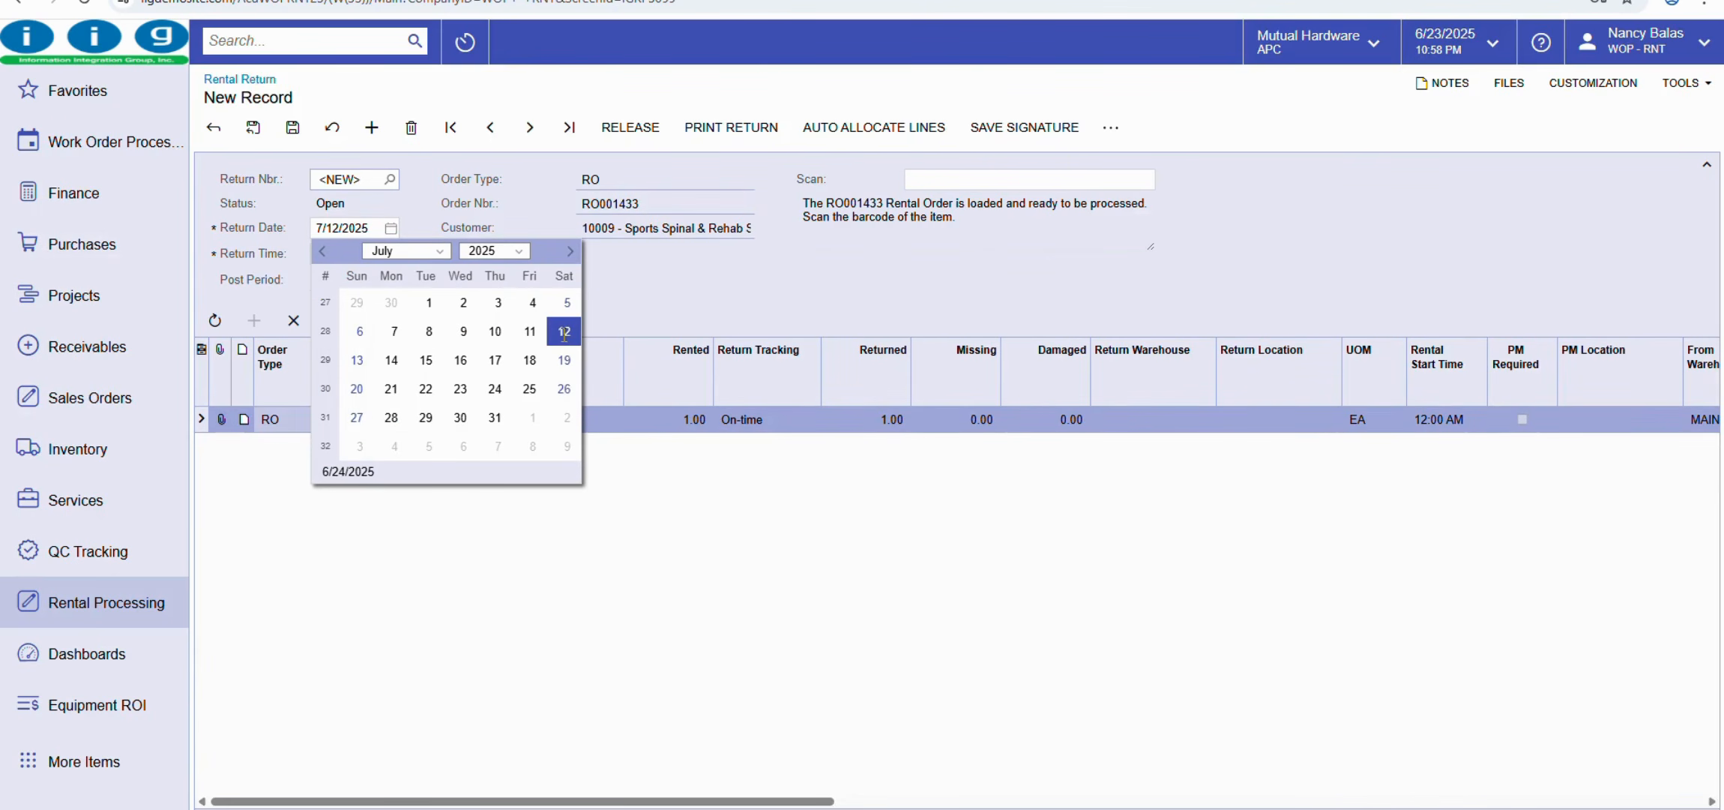
{"action": "left_click", "coordinate": [529, 331]}
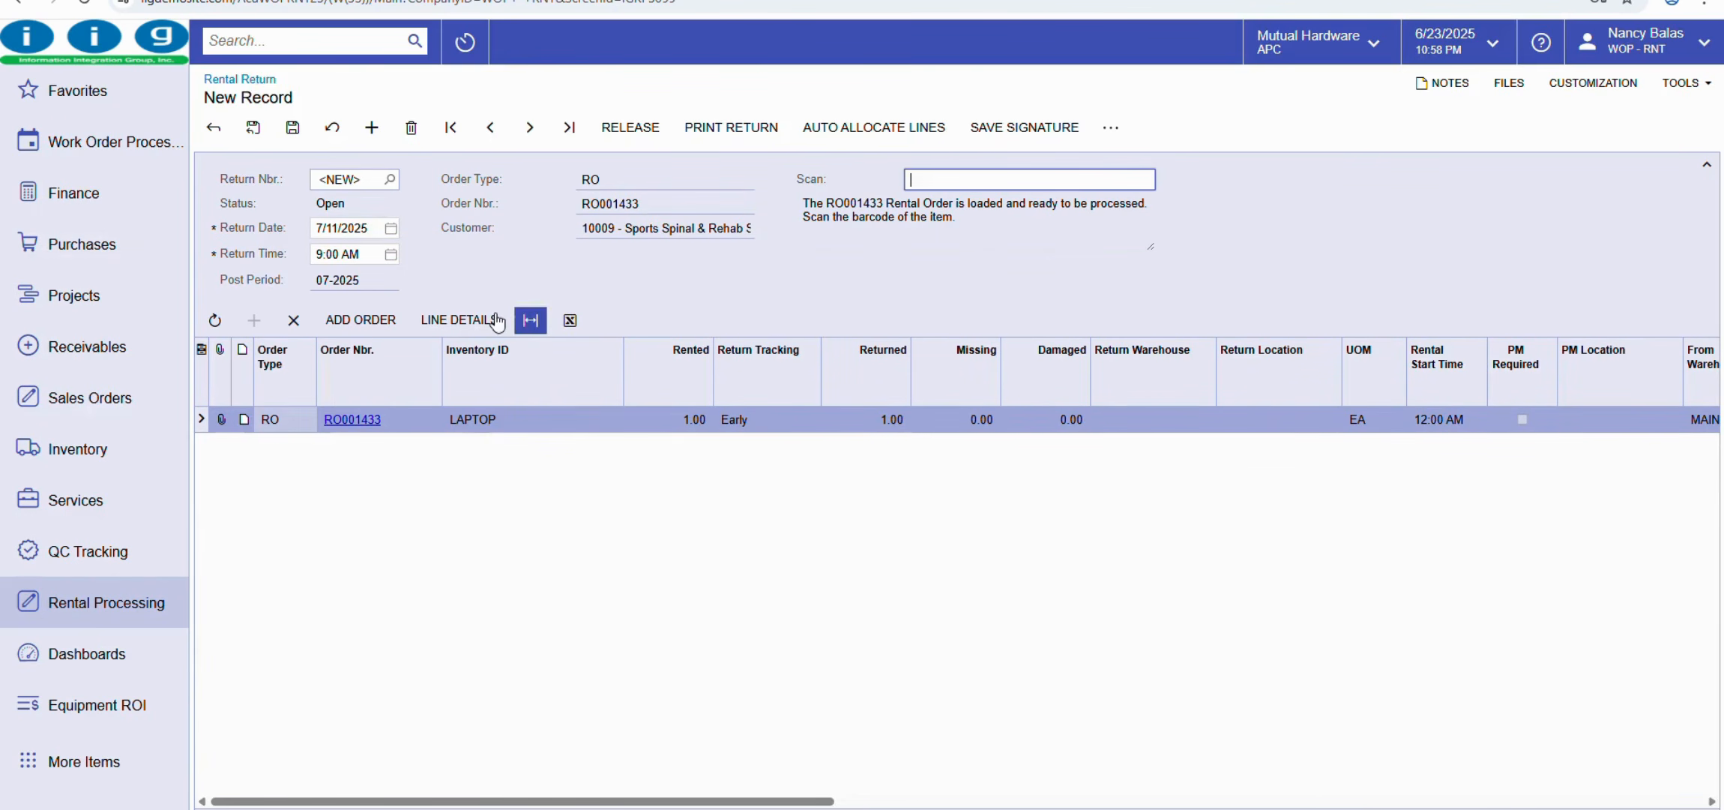
{"action": "left_click", "coordinate": [391, 228]}
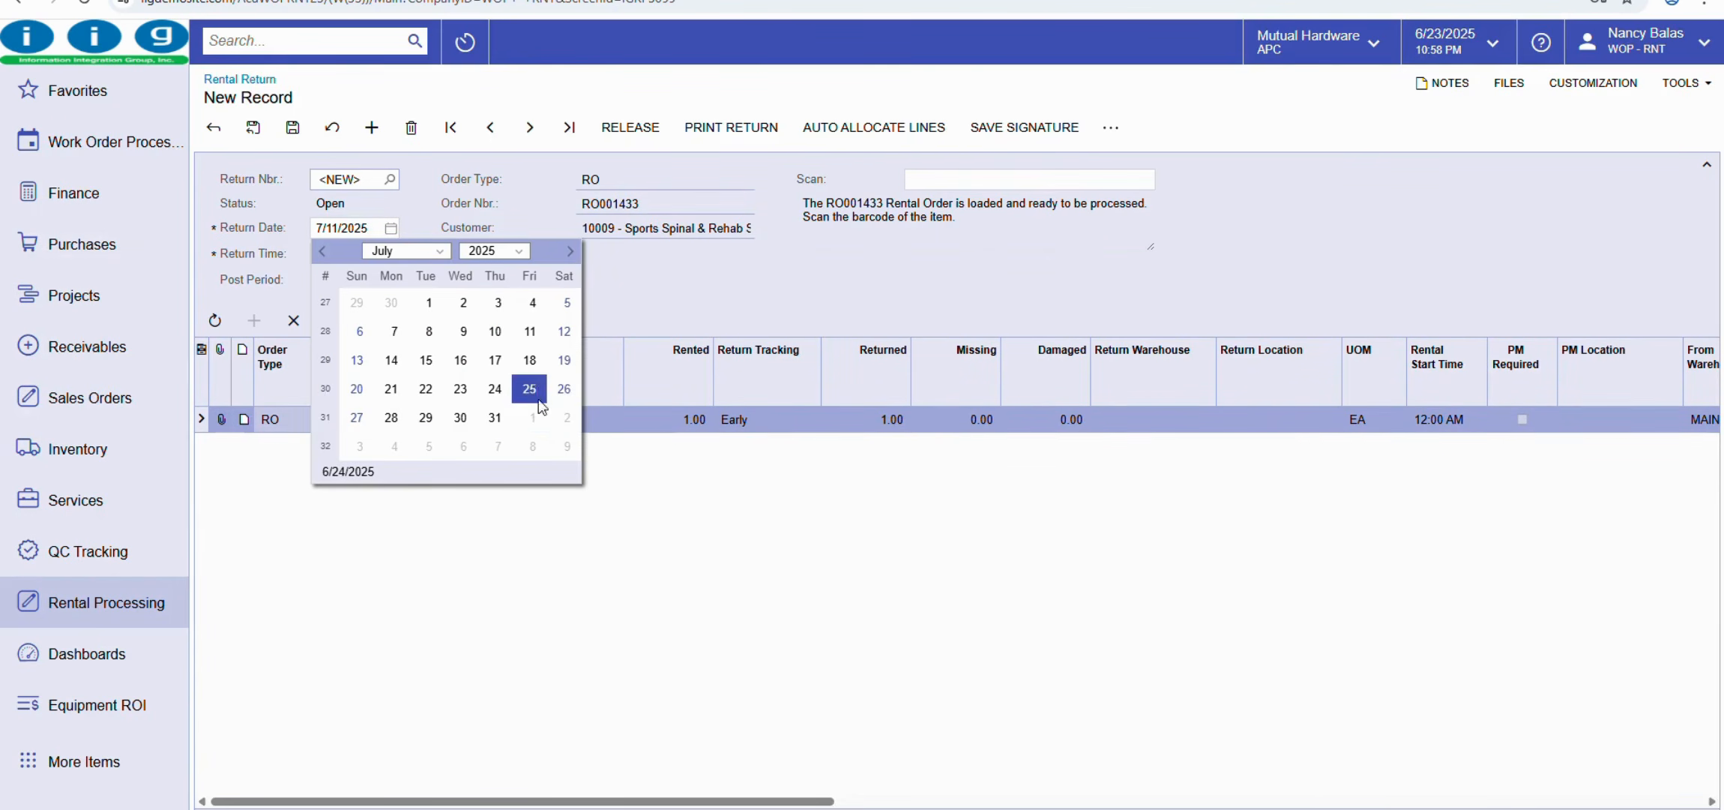
{"action": "left_click", "coordinate": [357, 360]}
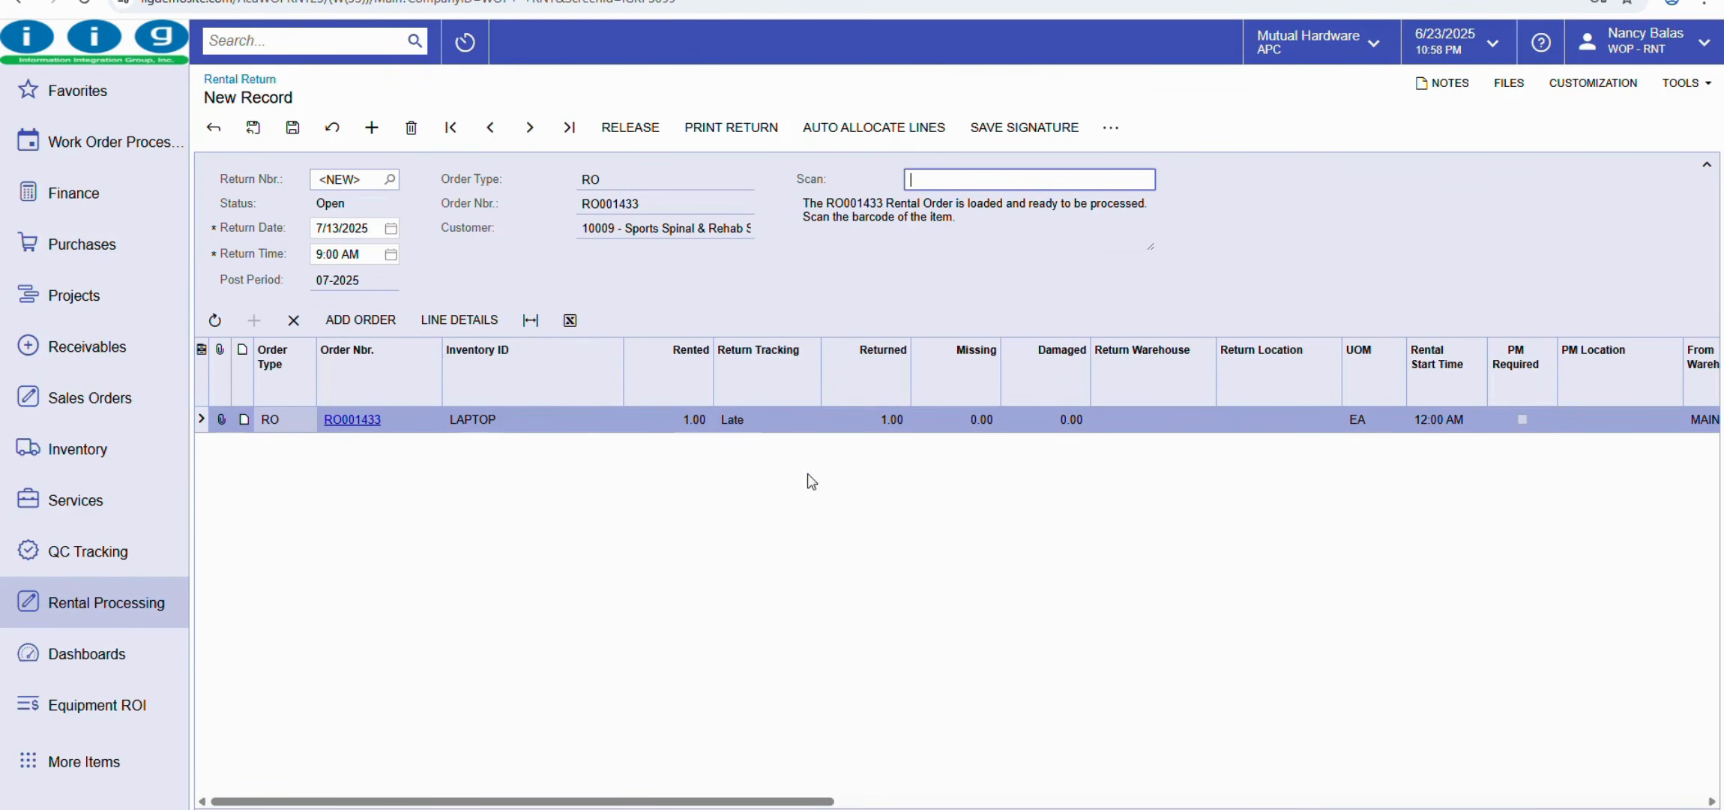
{"action": "left_click", "coordinate": [391, 228]}
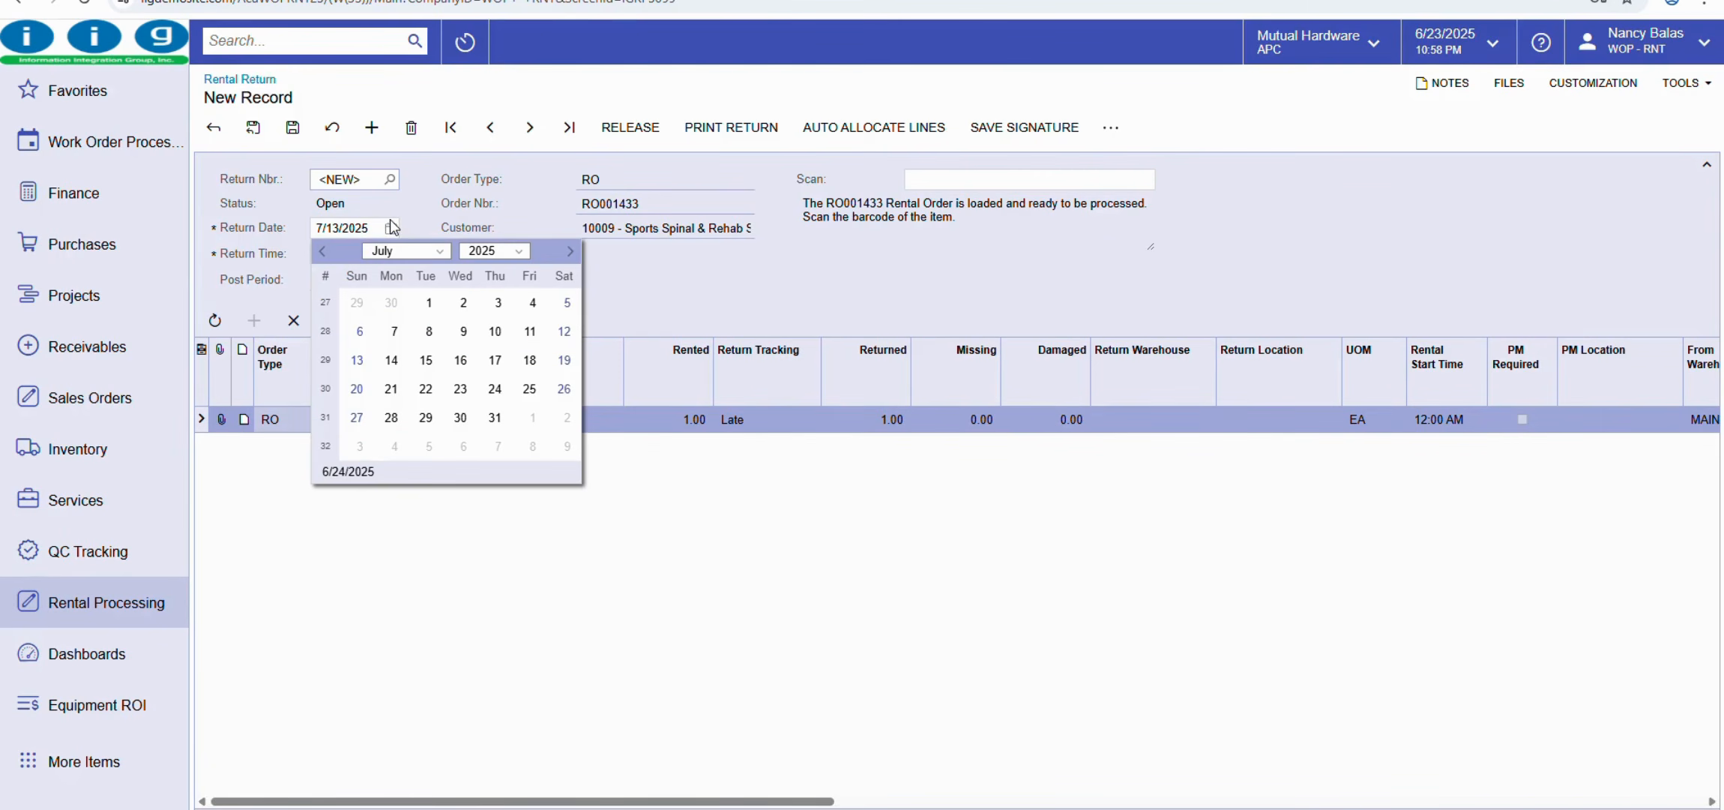
{"action": "left_click", "coordinate": [564, 331]}
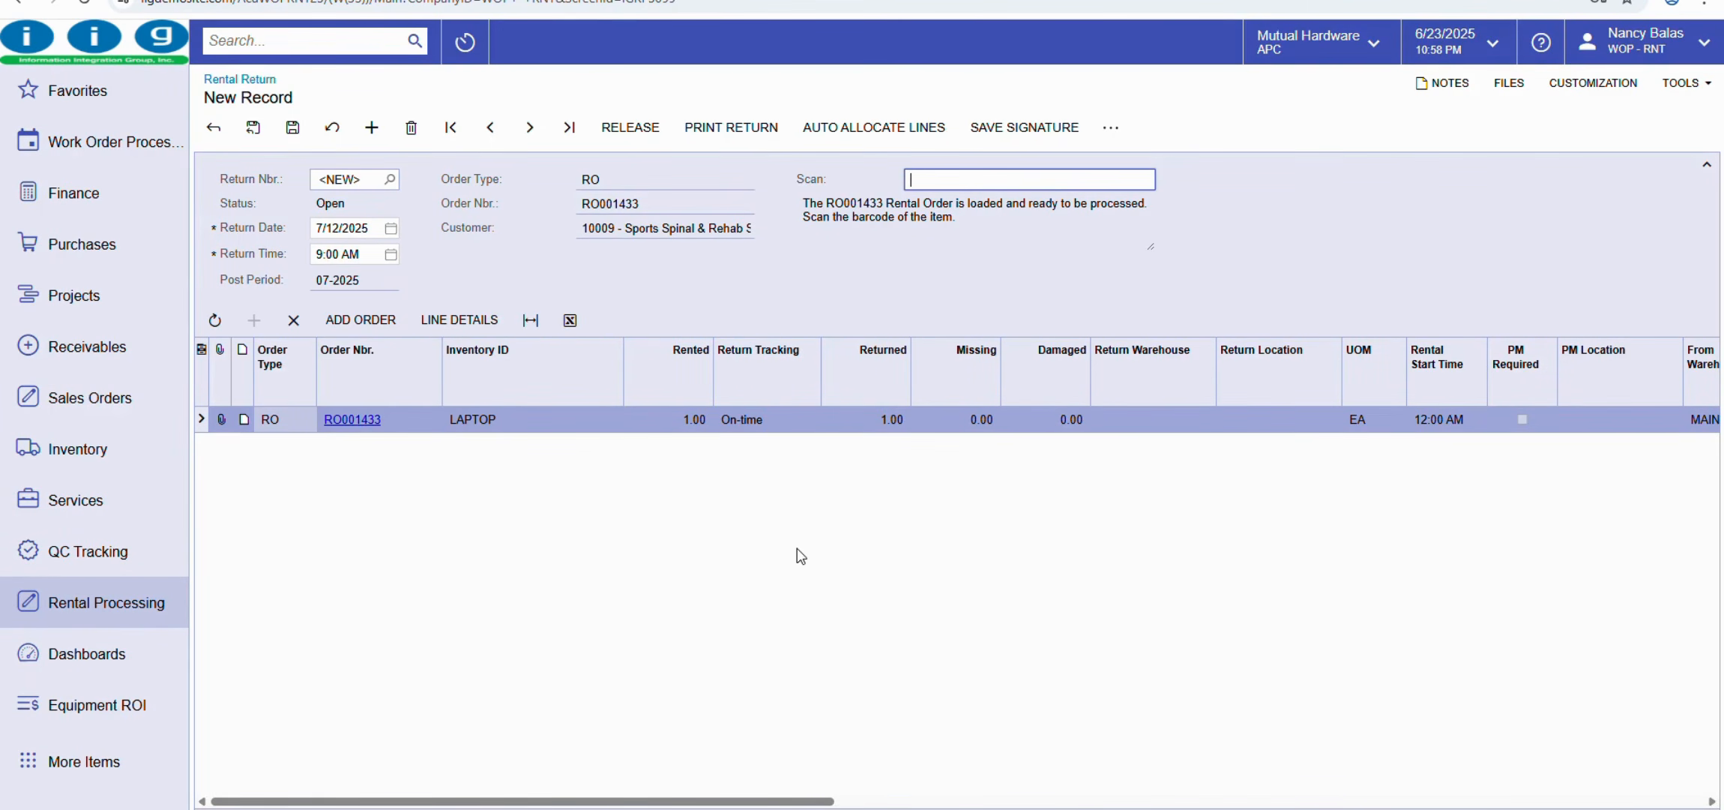
- Set the returned laptop's end meter to 1200 in its line details and release the rental return
{"action": "left_click", "coordinate": [463, 319]}
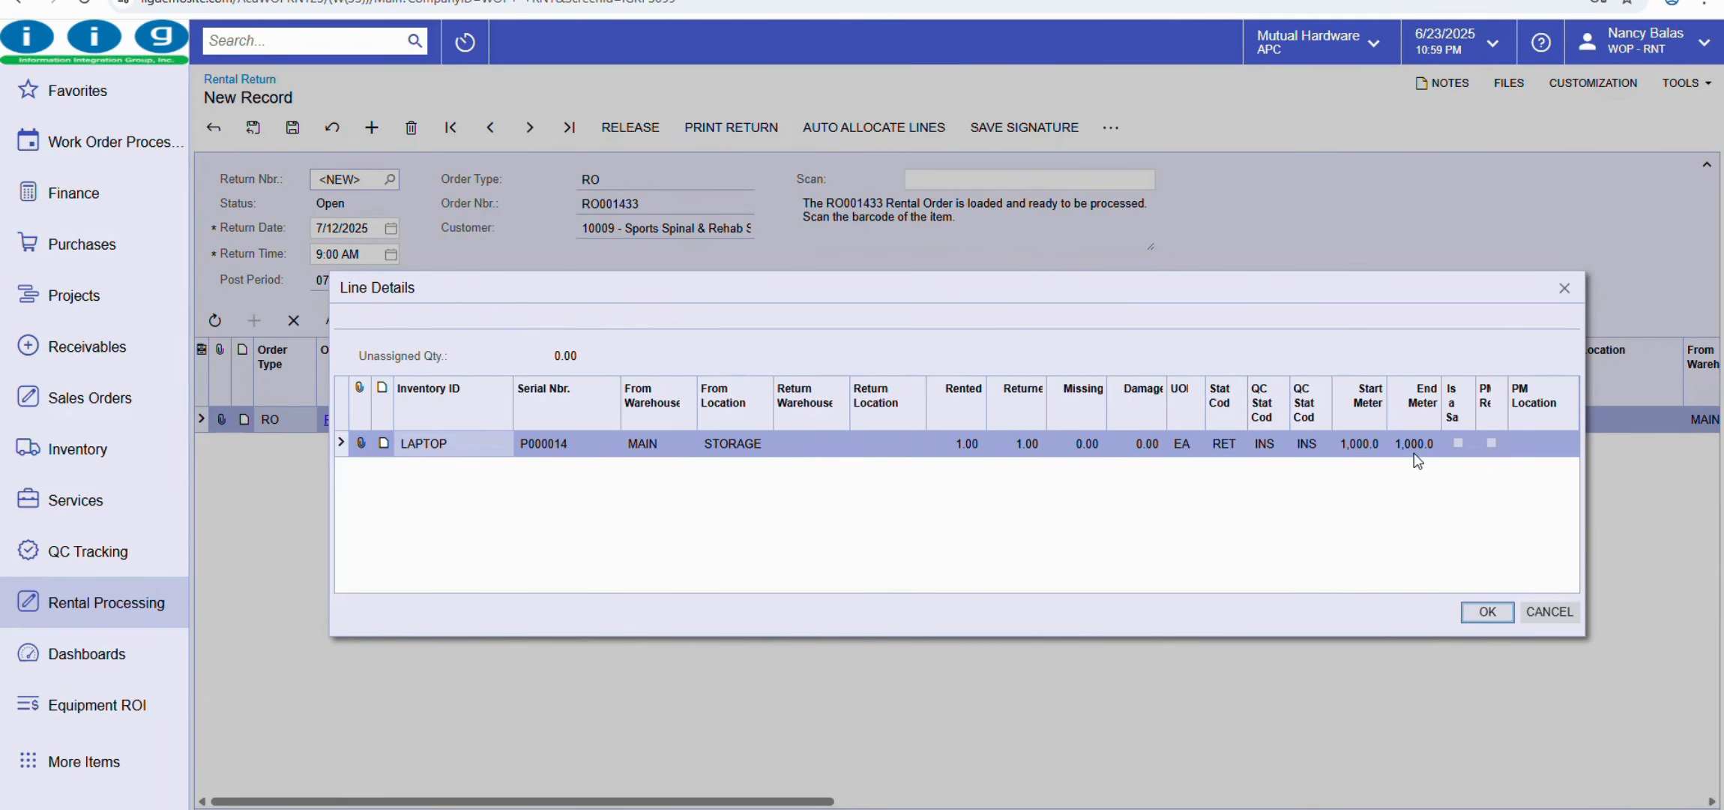
{"action": "left_click", "coordinate": [1415, 447]}
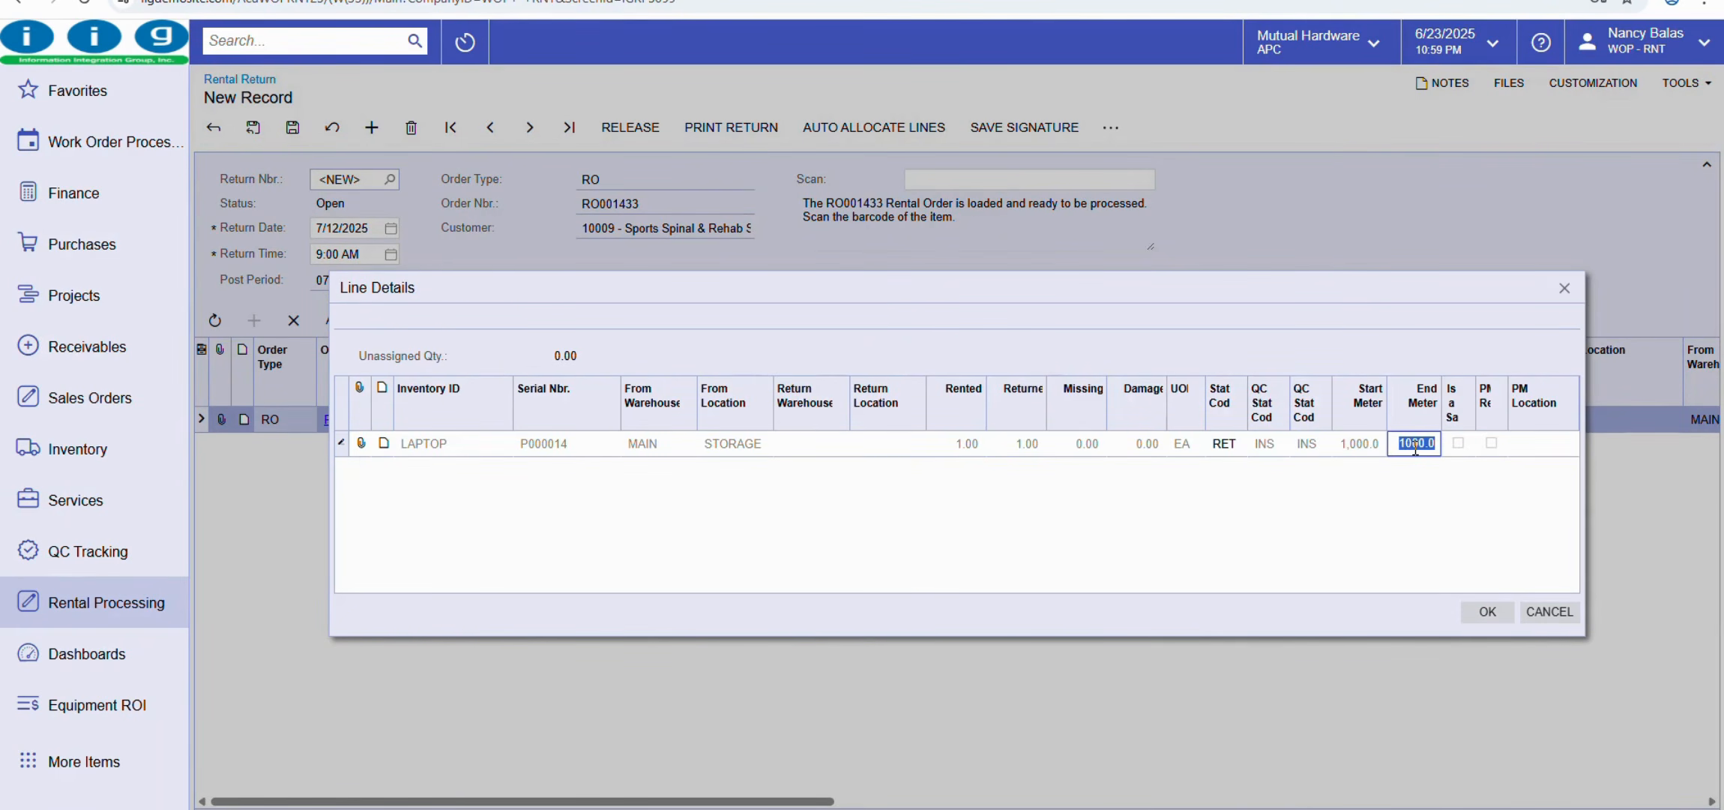
{"action": "type", "text": "1200"}
{"action": "left_click", "coordinate": [1483, 609]}
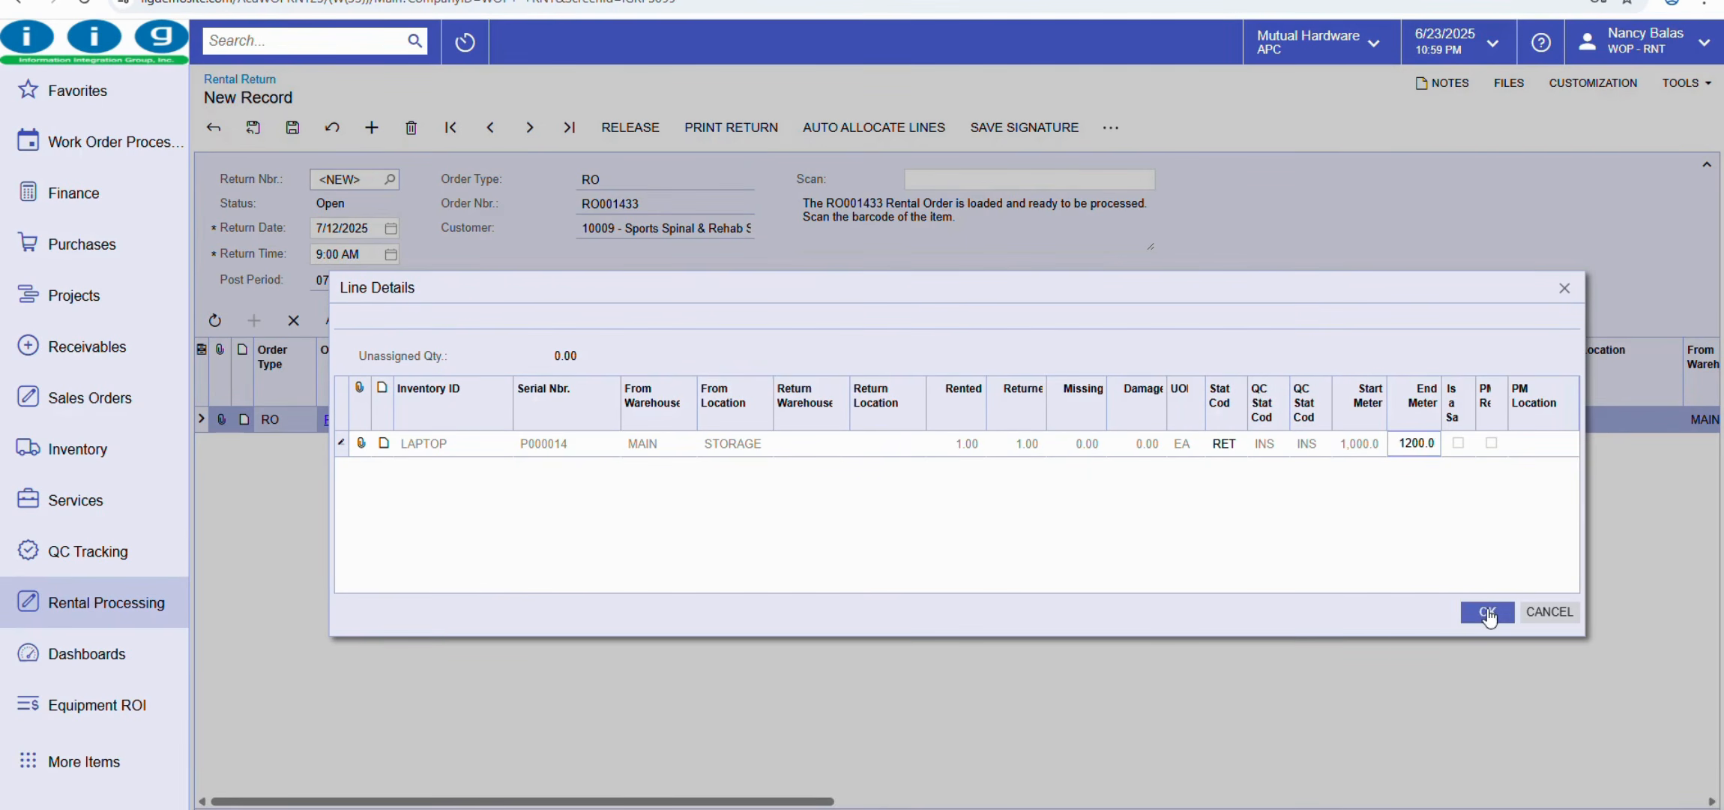
{"action": "left_click", "coordinate": [626, 129]}
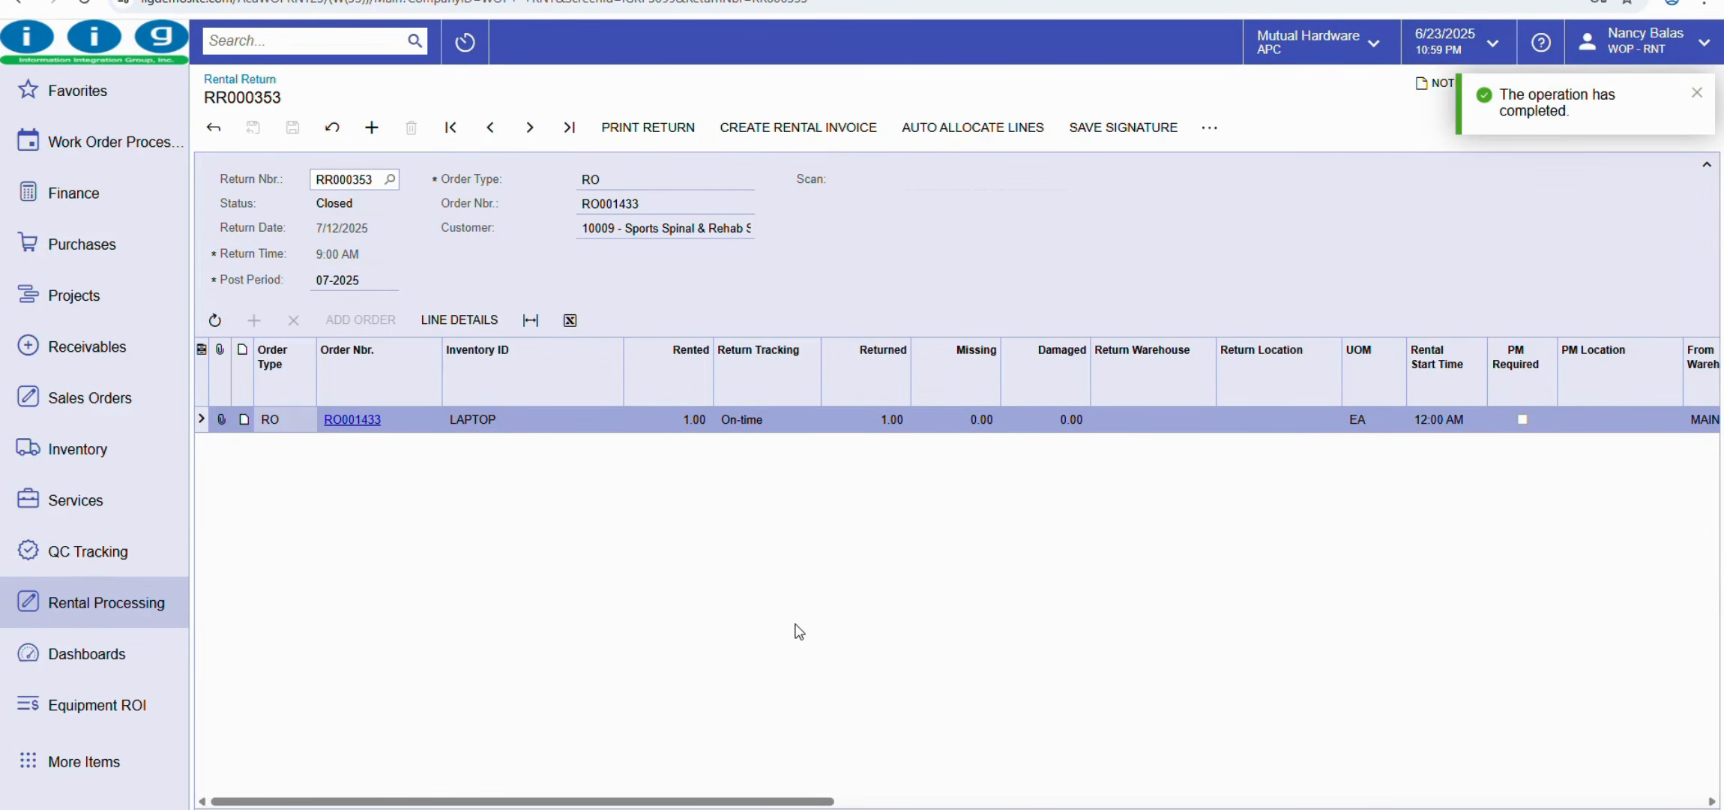
- Open the QC Code Tracking / Inspection for the return, set the LAPTOPCHECK record's status to Completed, and complete it
{"action": "left_click", "coordinate": [1210, 129]}
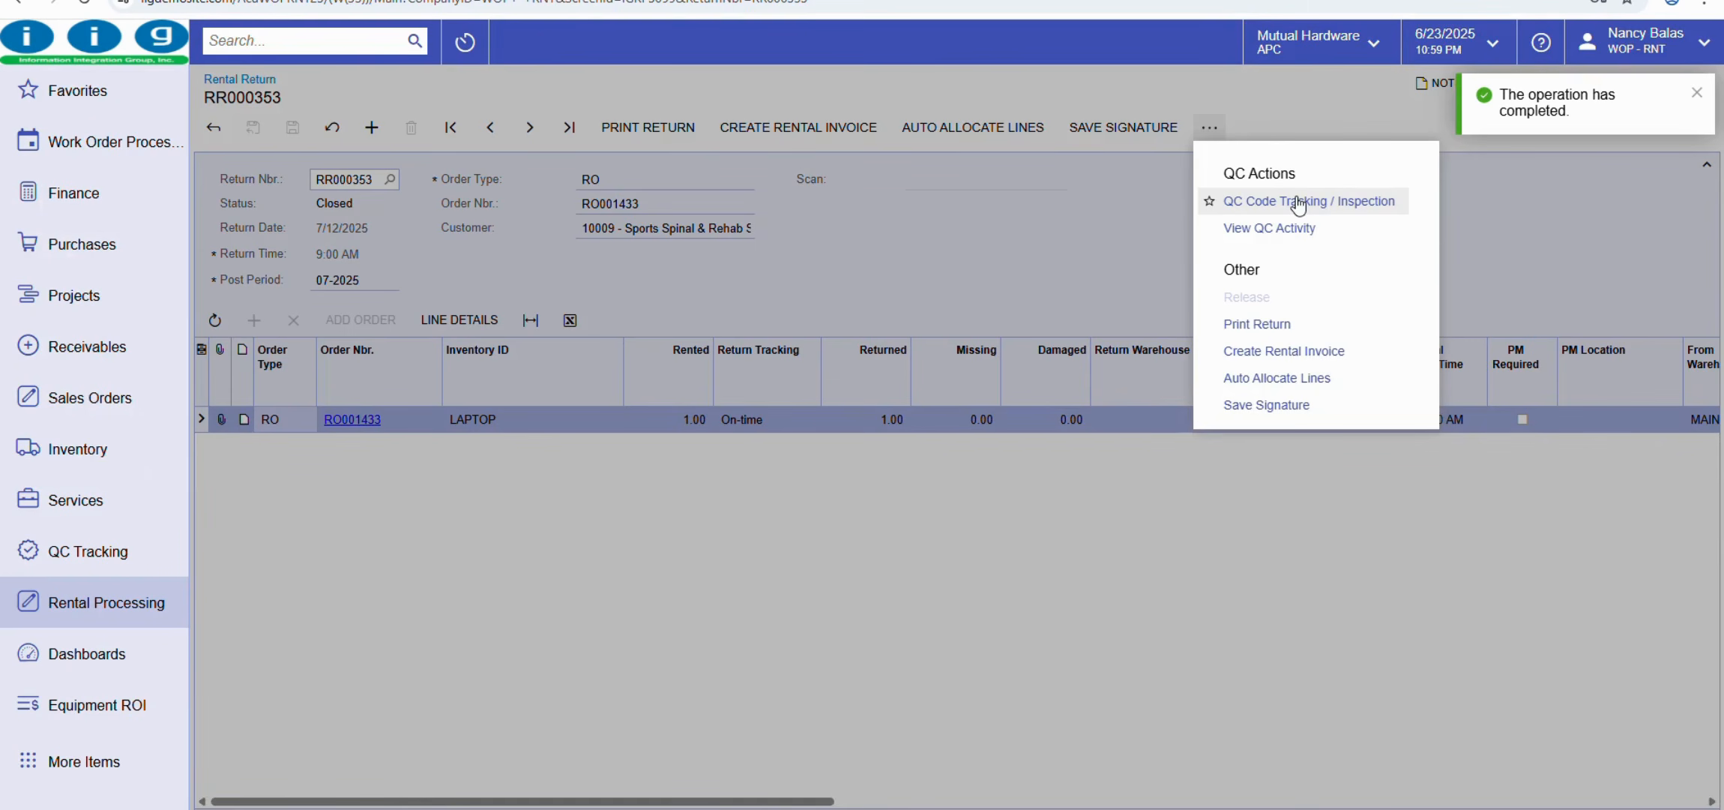
{"action": "left_click", "coordinate": [1300, 202]}
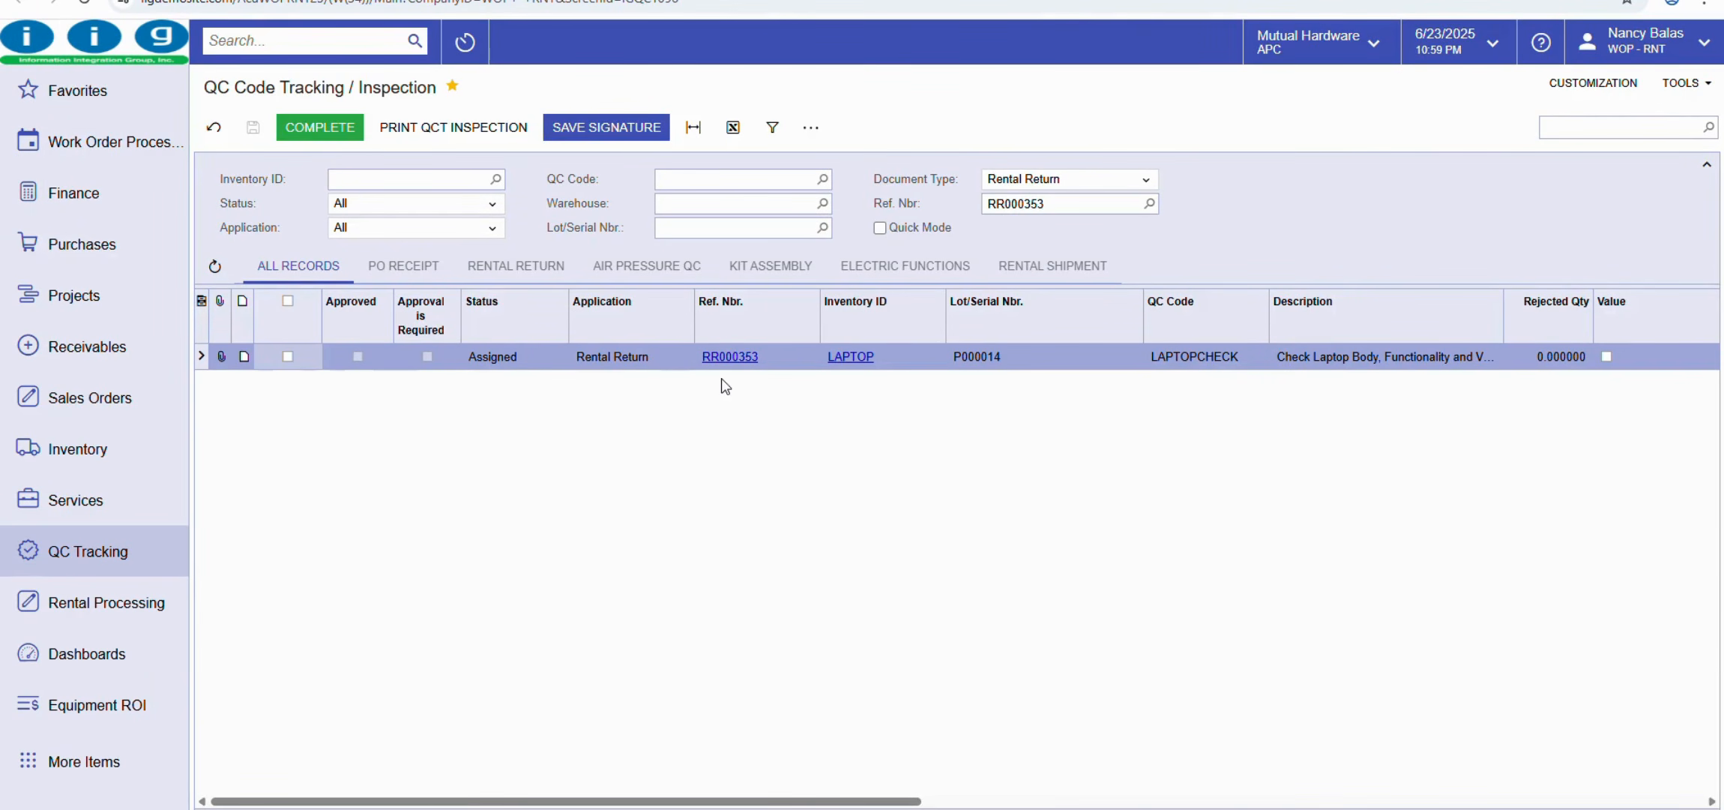
{"action": "left_click", "coordinate": [517, 356]}
{"action": "left_click", "coordinate": [572, 356]}
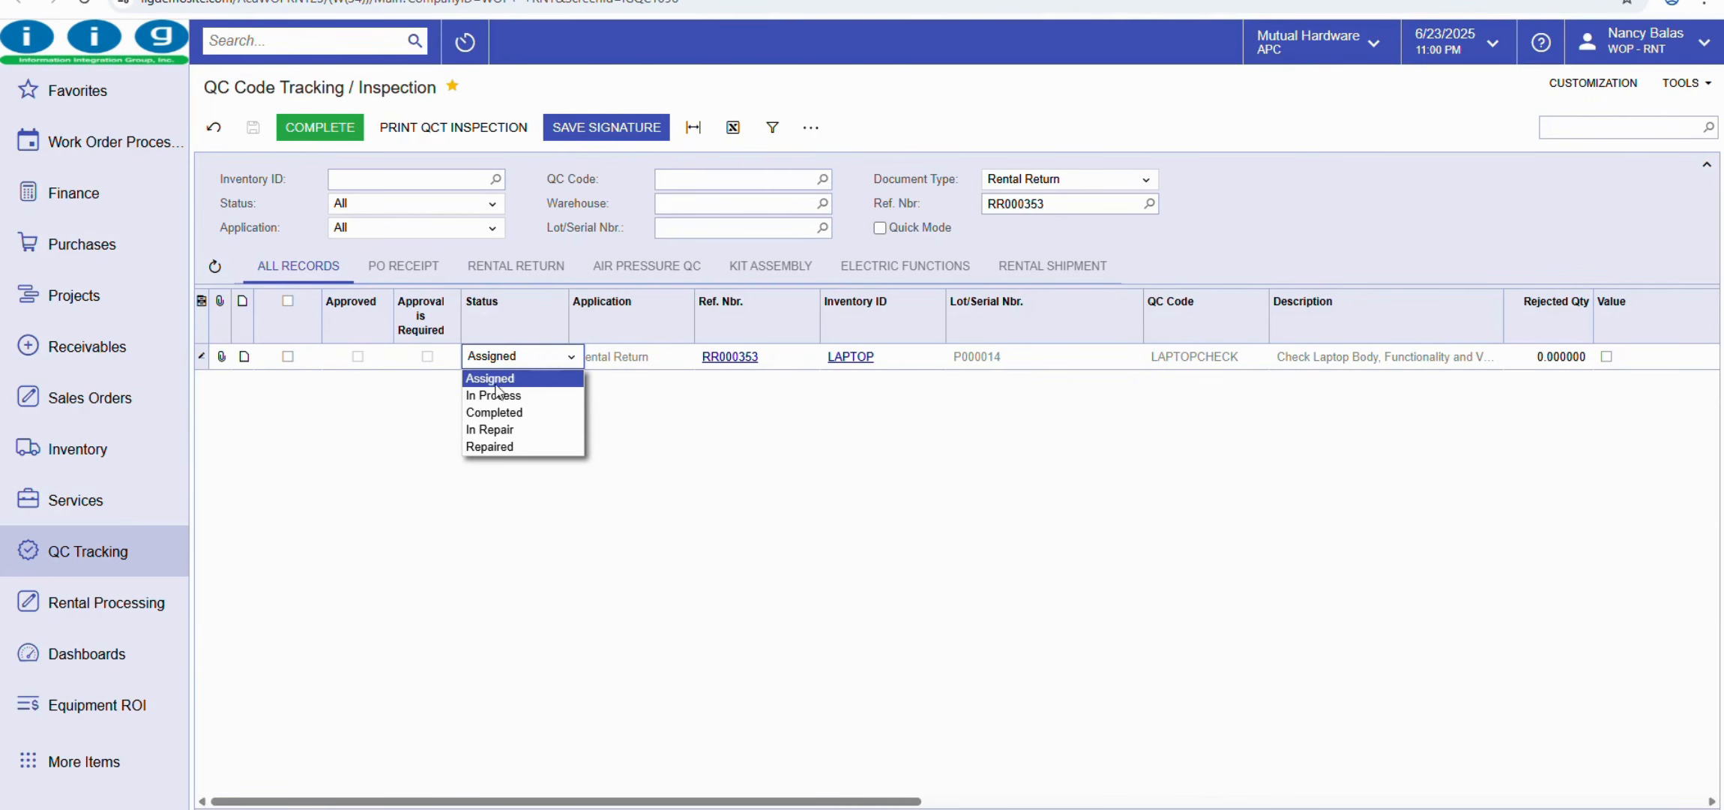
{"action": "left_click", "coordinate": [494, 412]}
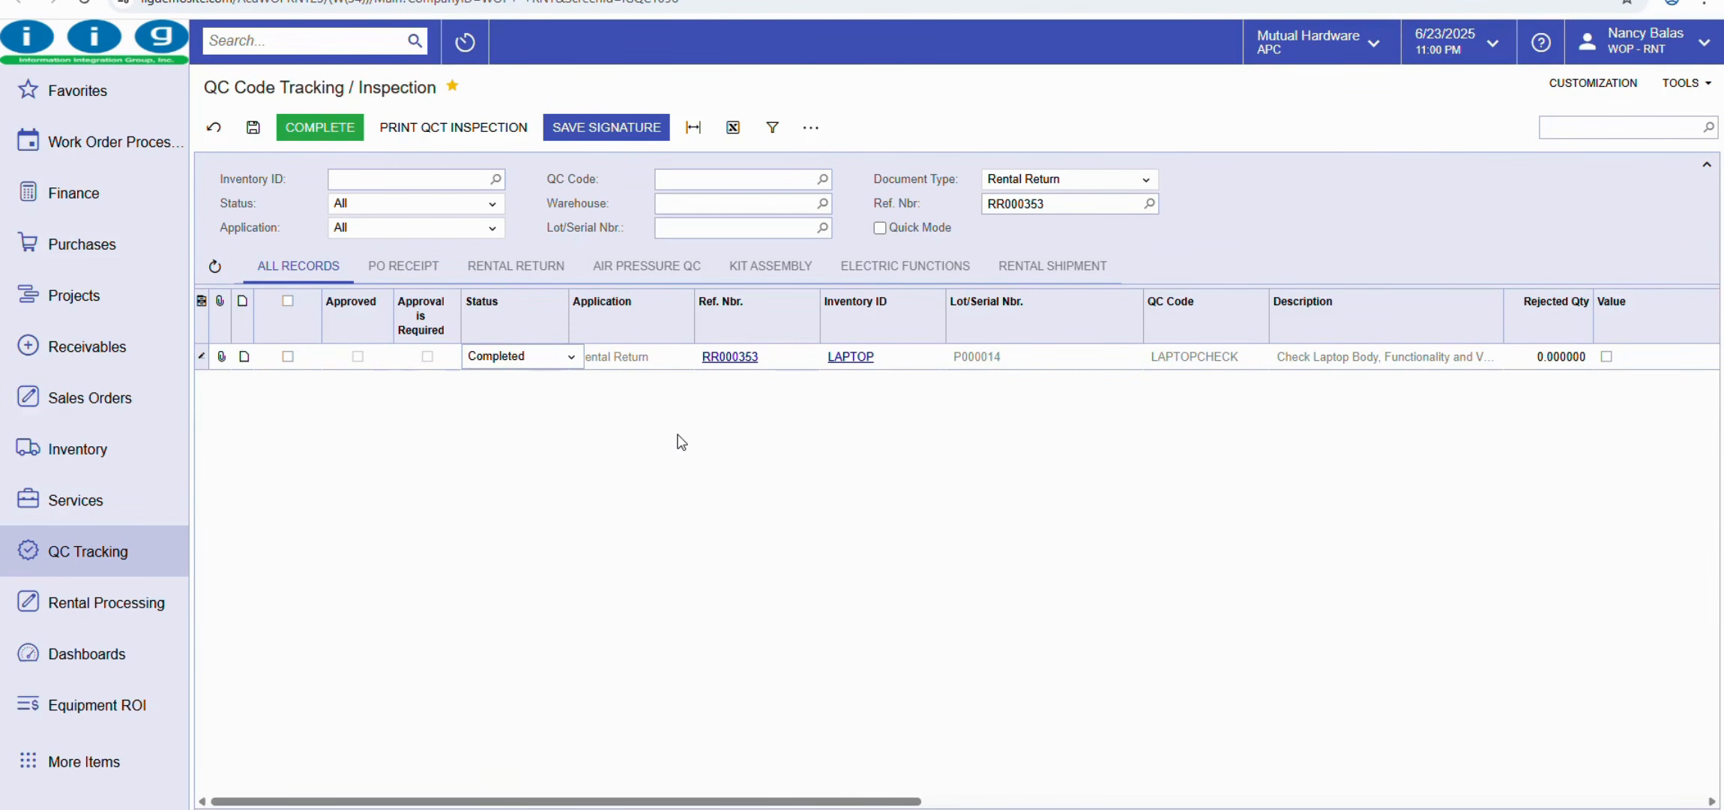
{"action": "left_click", "coordinate": [288, 357]}
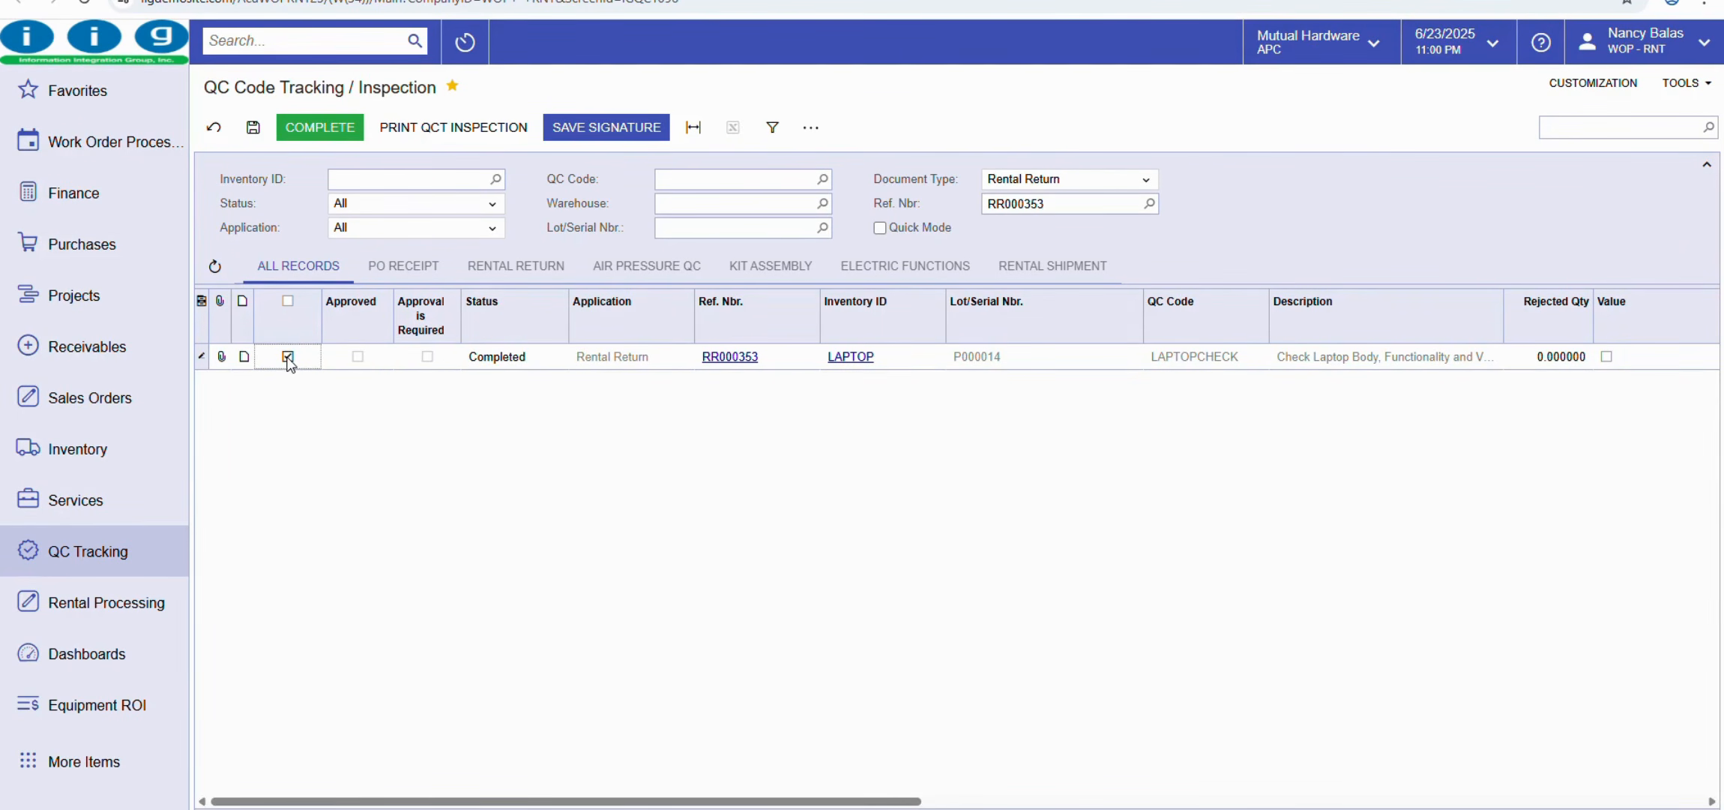
{"action": "left_click", "coordinate": [315, 129]}
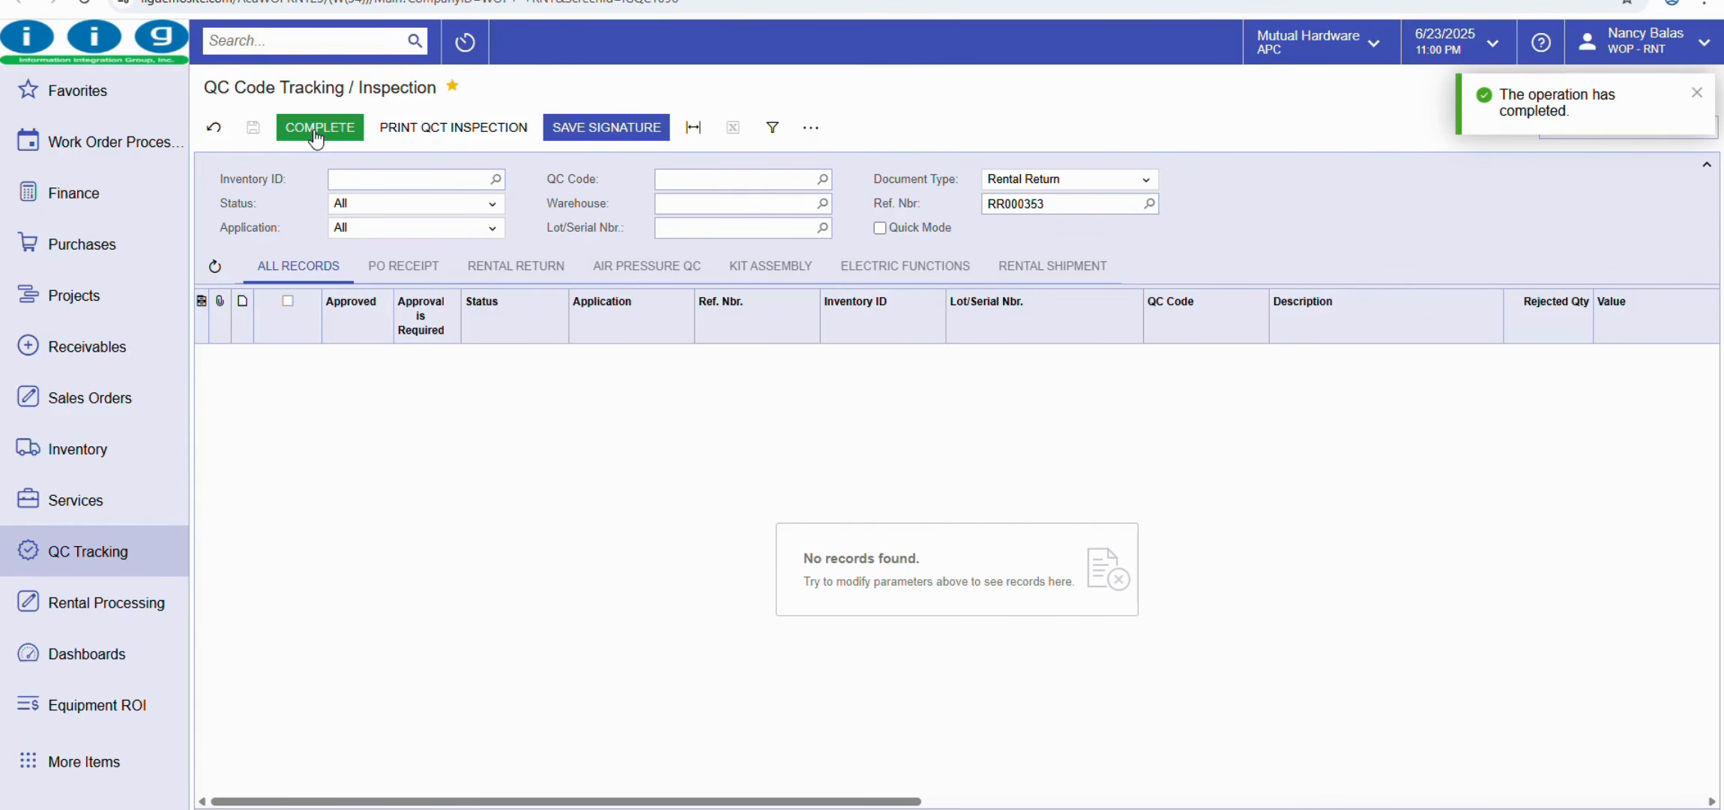
- Reopen the laptop's rental order and start creating its rental invoice
{"action": "left_click", "coordinate": [88, 399]}
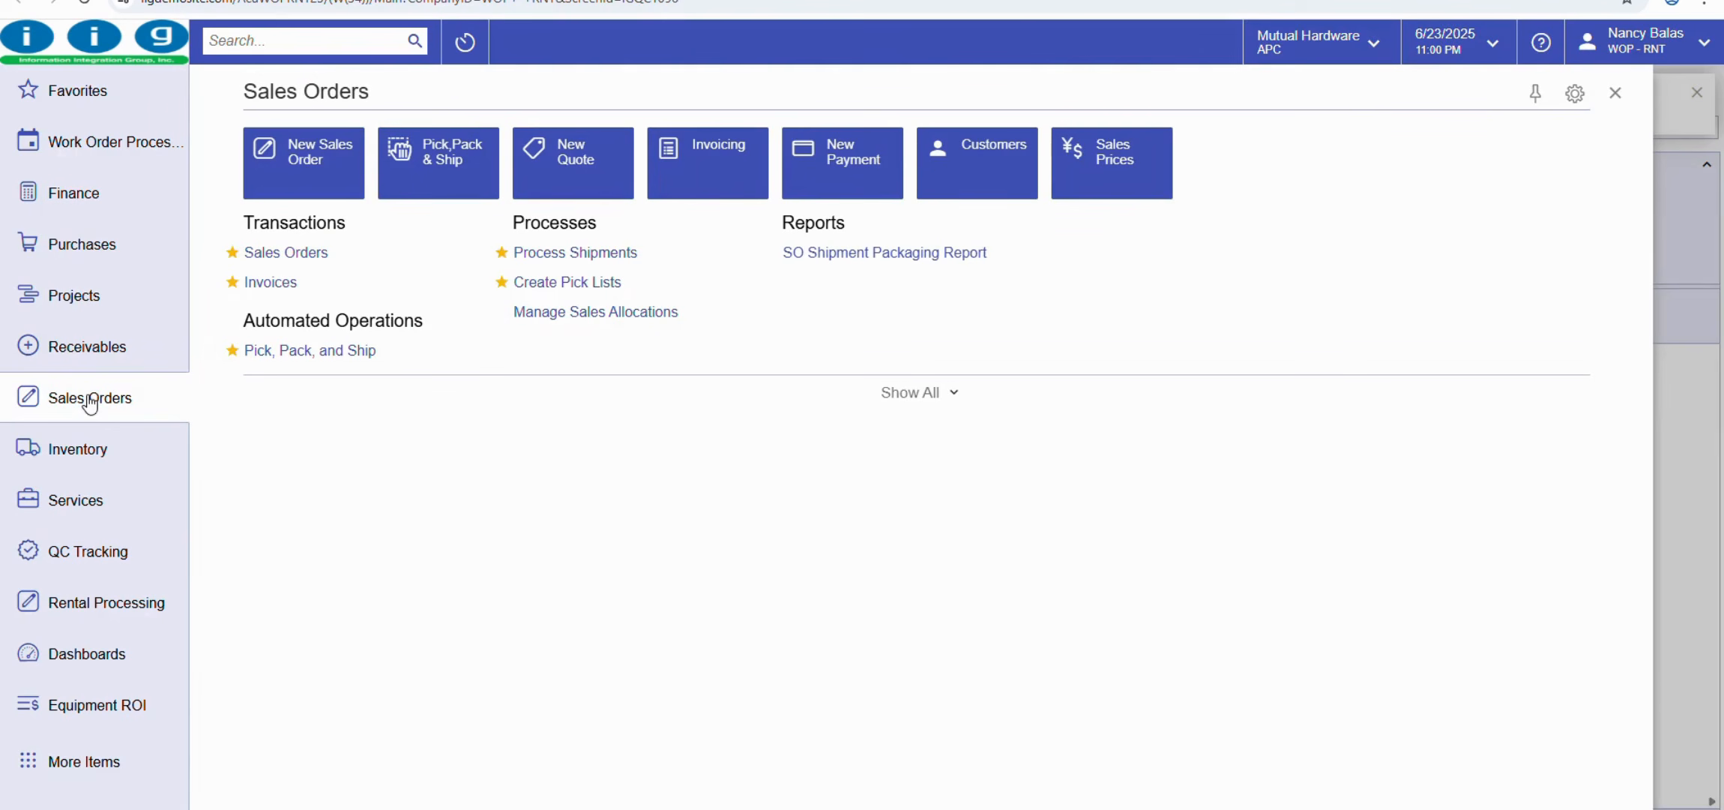
{"action": "left_click", "coordinate": [303, 253]}
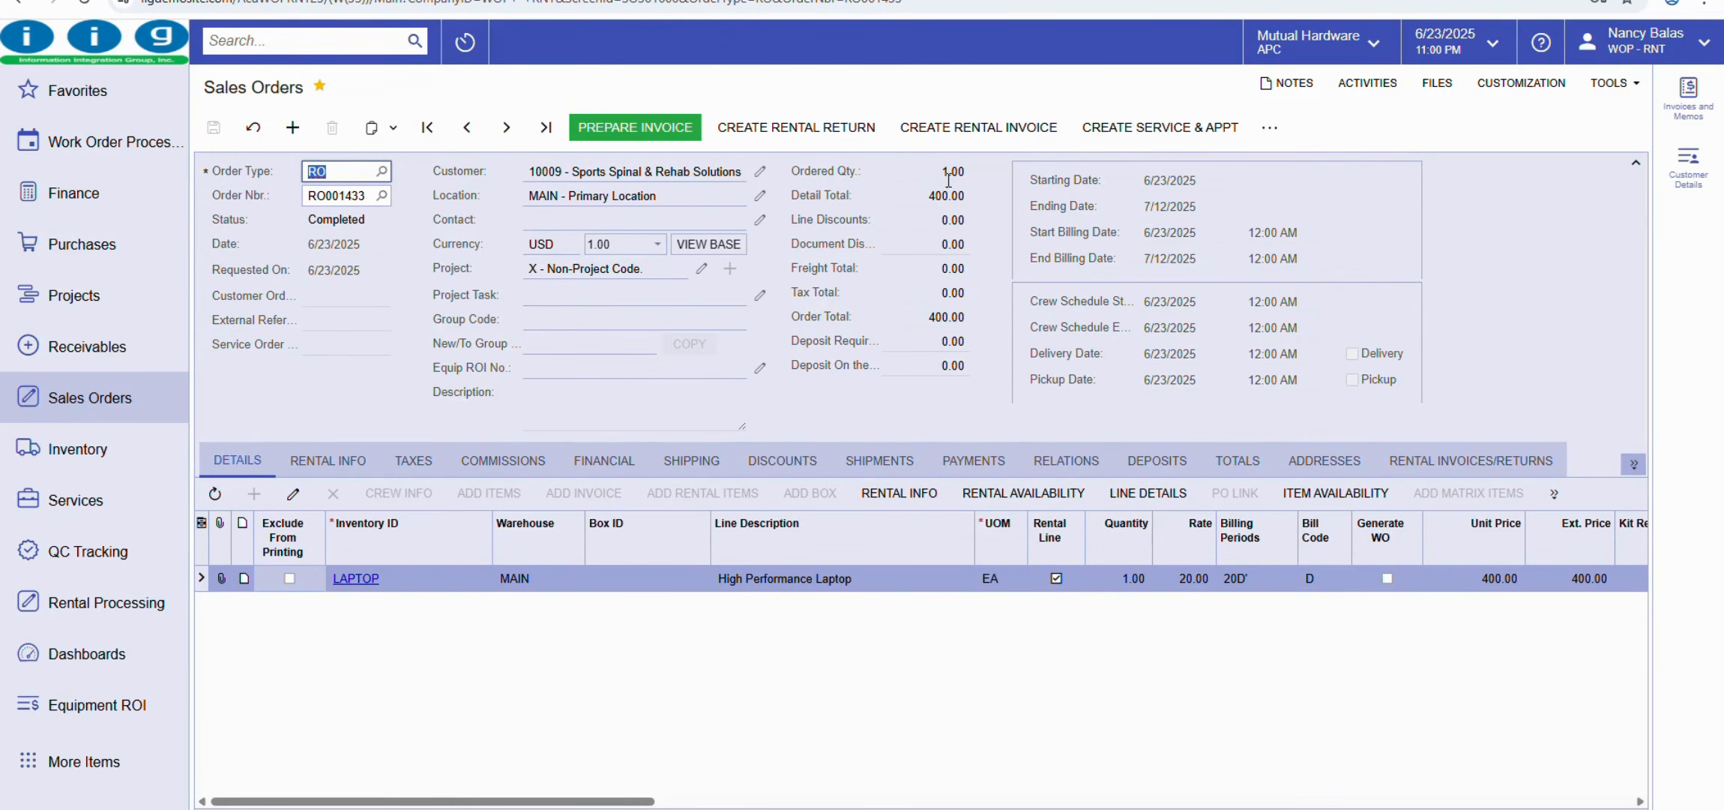
{"action": "left_click", "coordinate": [990, 129]}
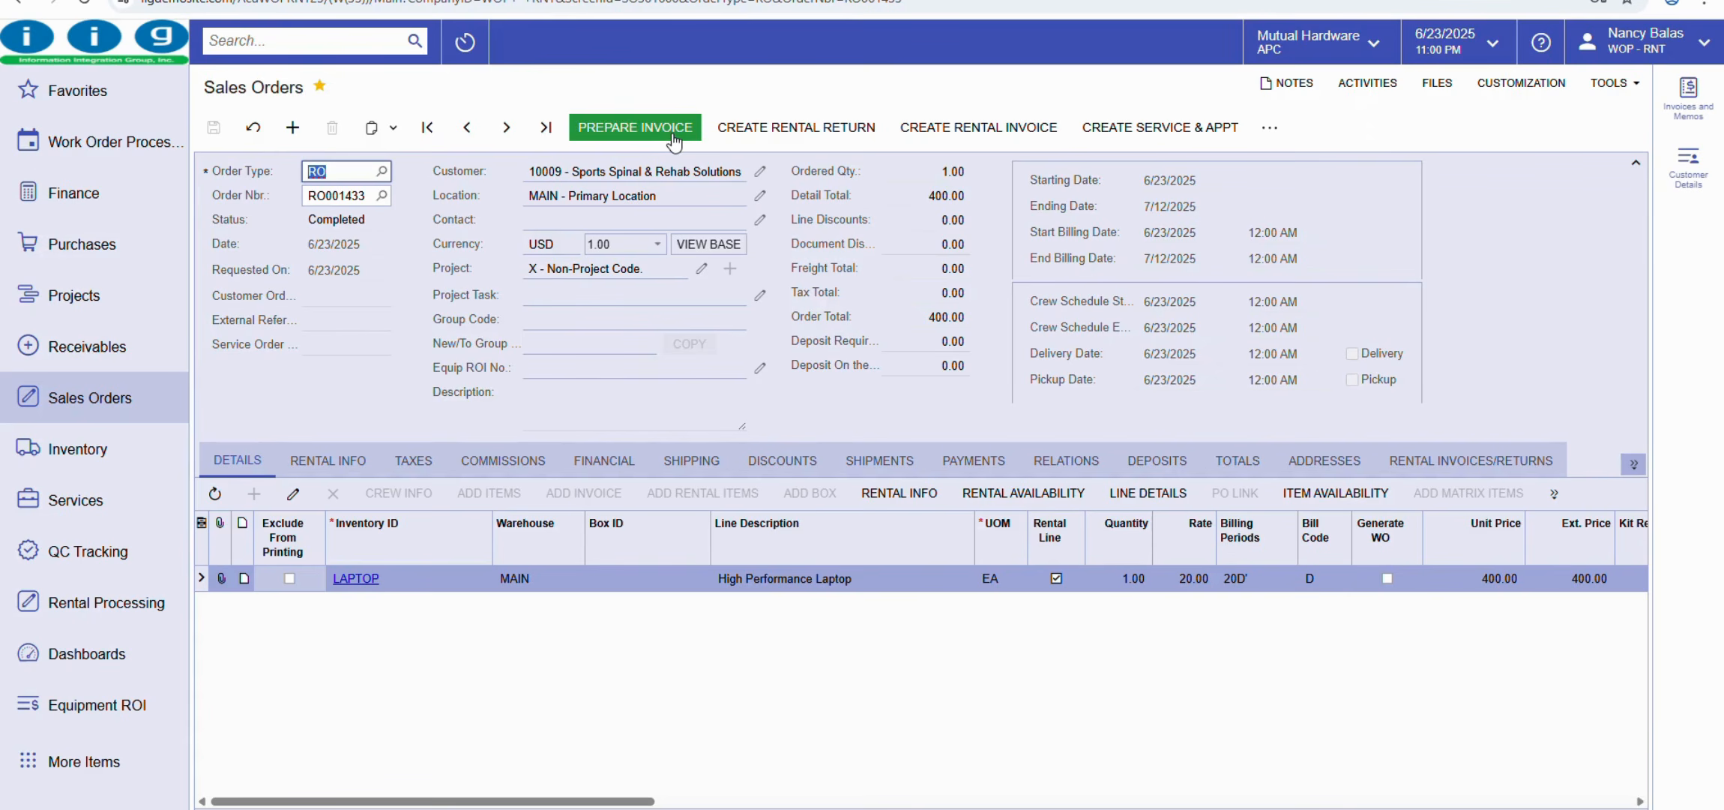
{"action": "left_click", "coordinate": [943, 133]}
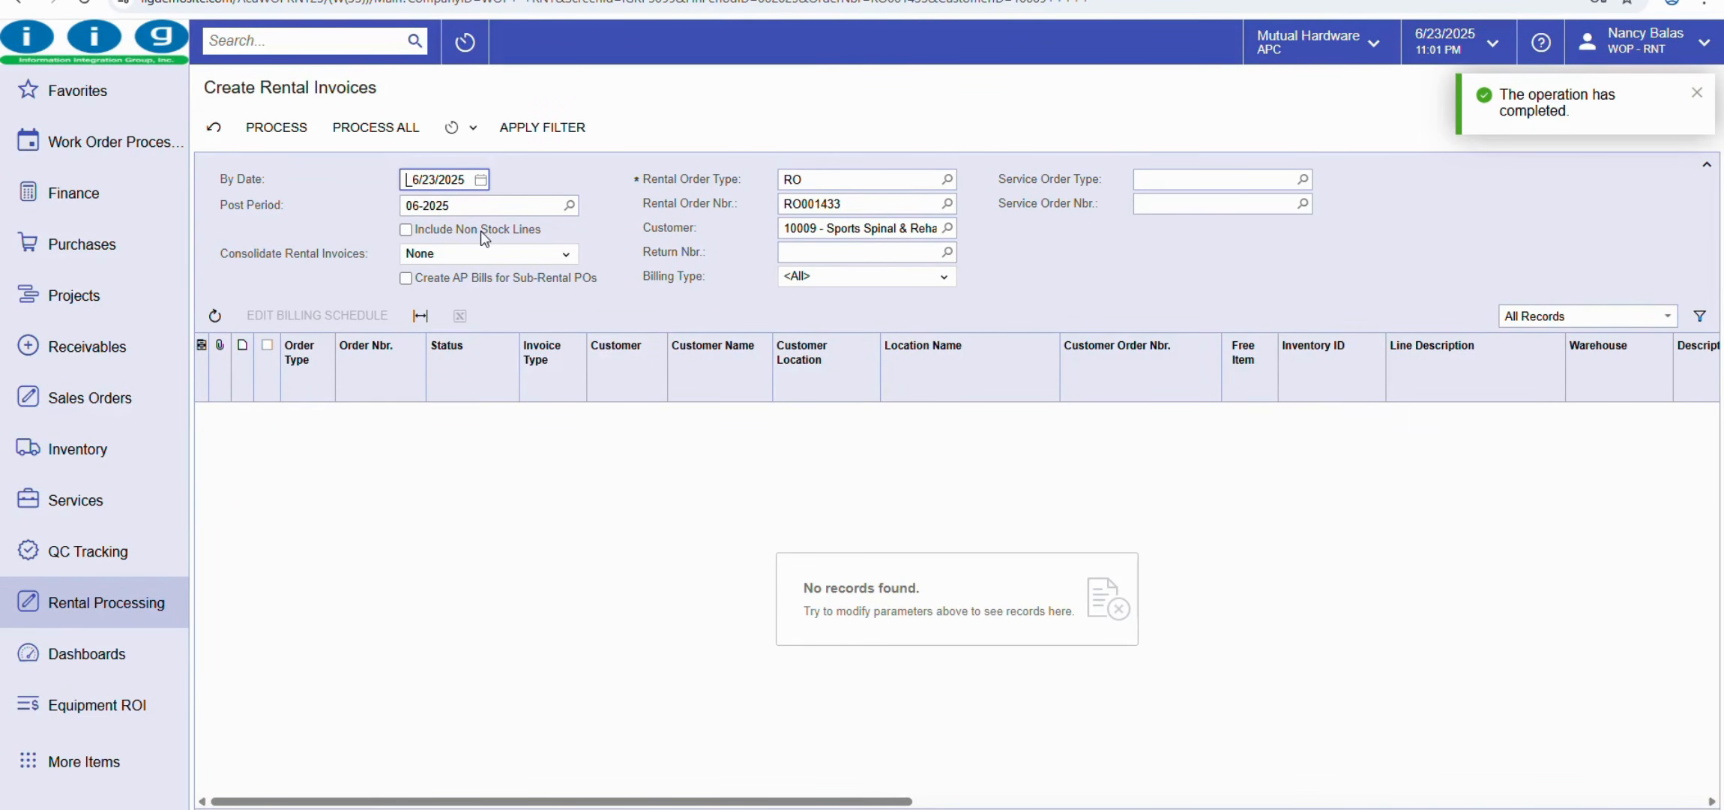
- Set the rental invoicing By Date to 7/12/2025 and apply the filter
{"action": "left_click", "coordinate": [481, 180]}
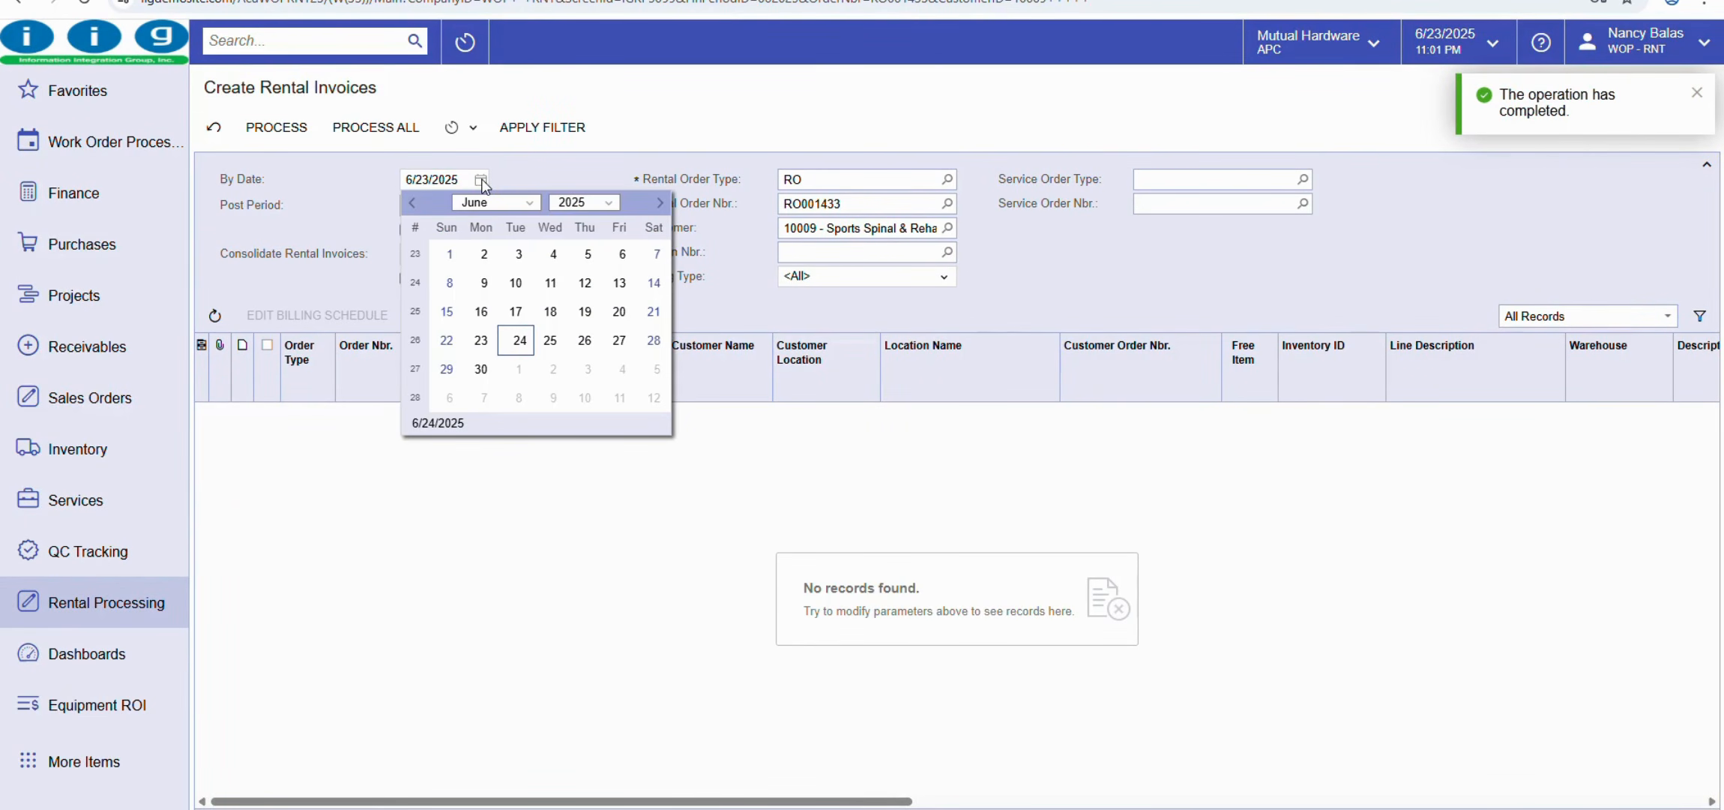
{"action": "left_click", "coordinate": [660, 203]}
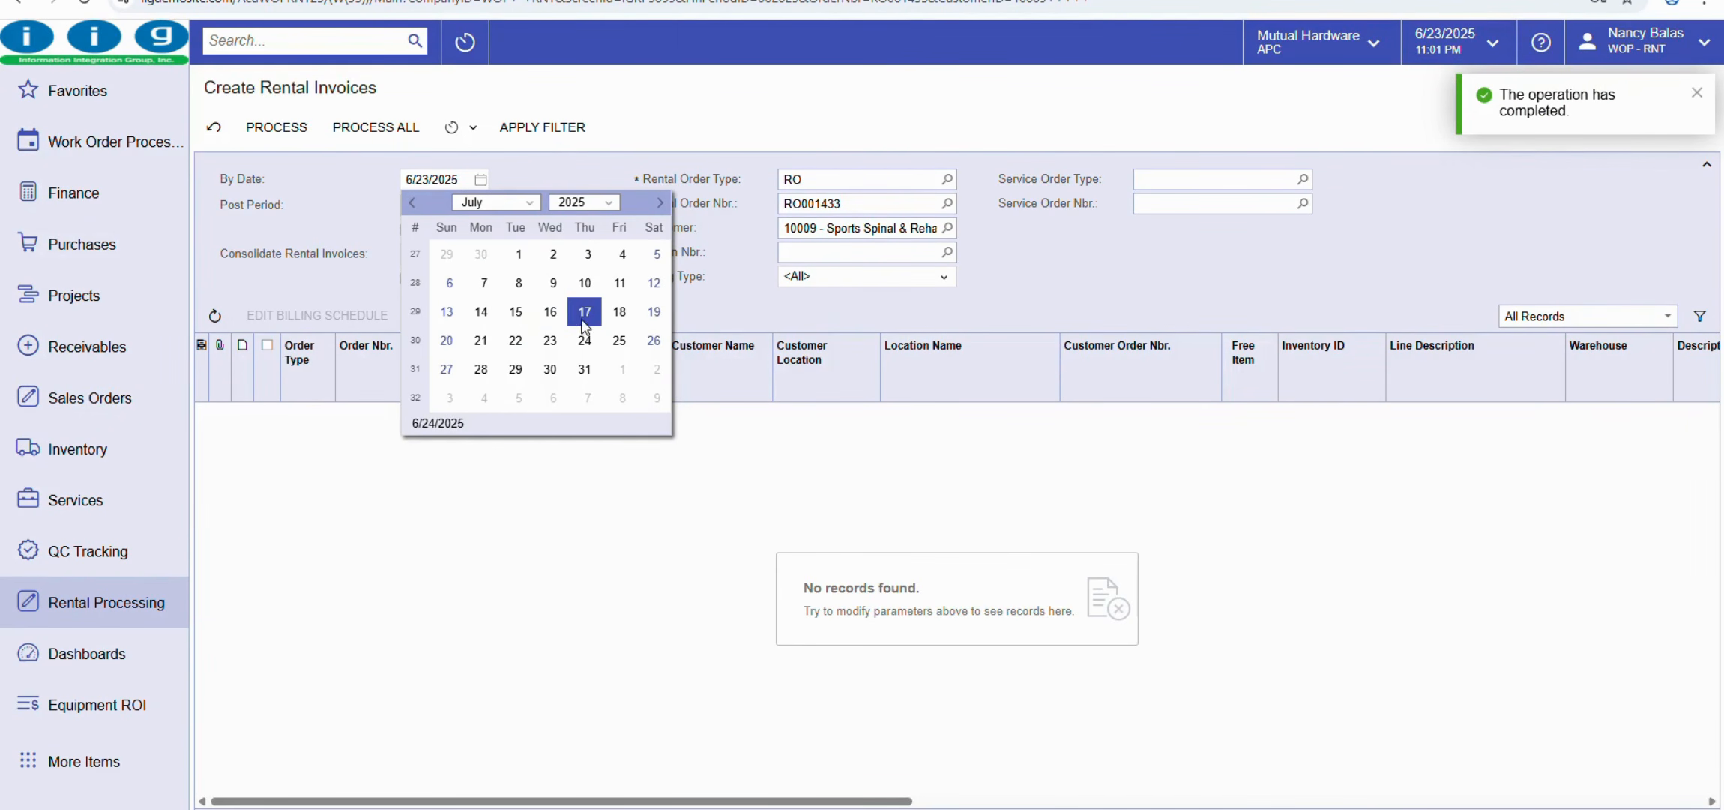
{"action": "left_click", "coordinate": [644, 283]}
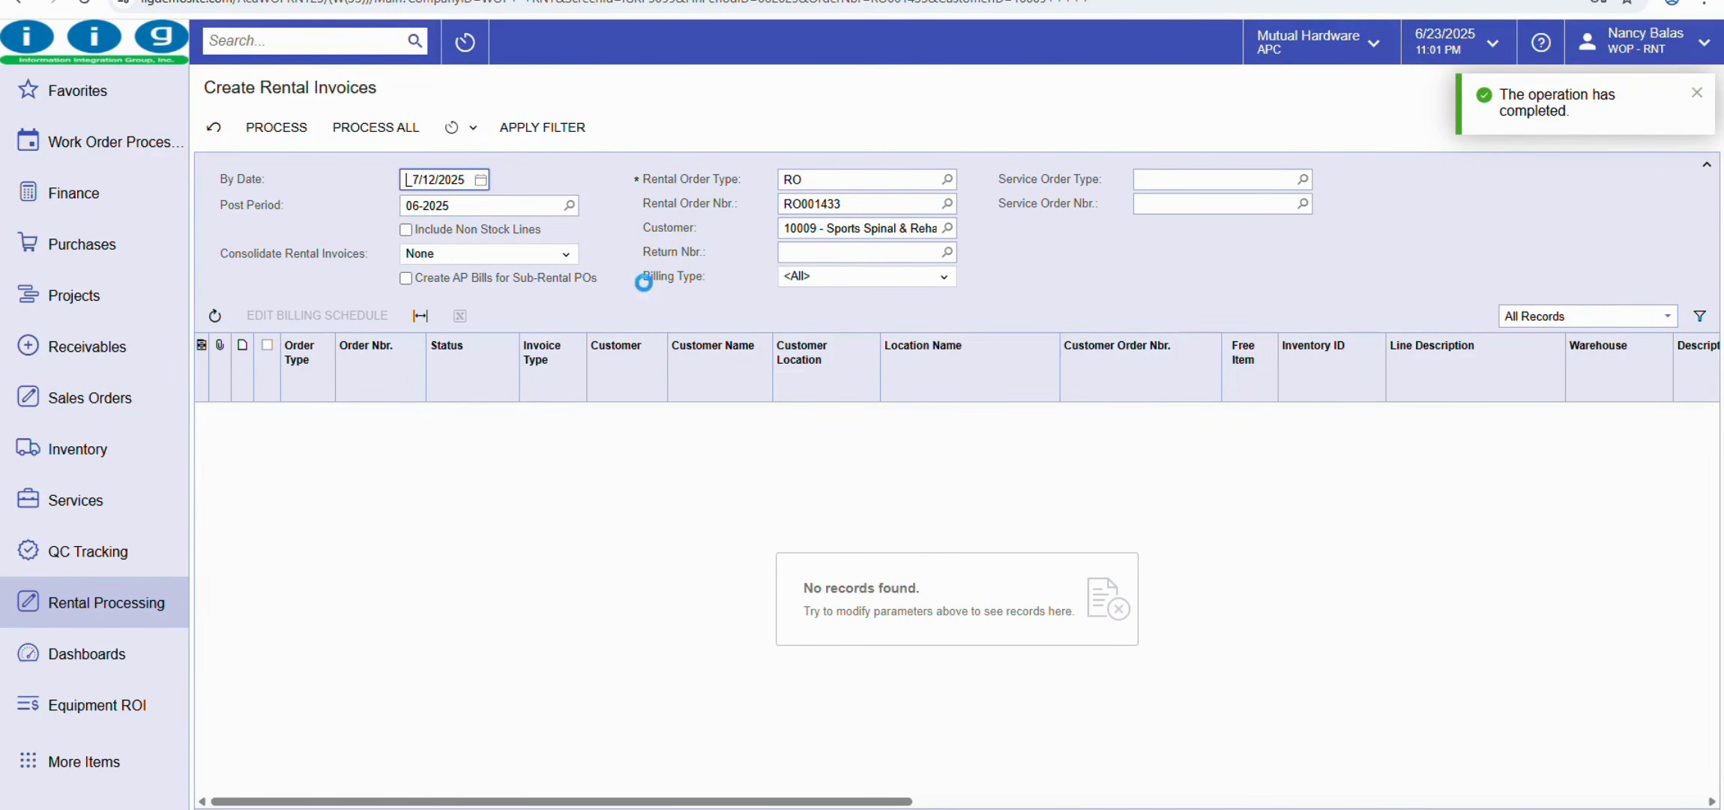
{"action": "key", "text": "Tab"}
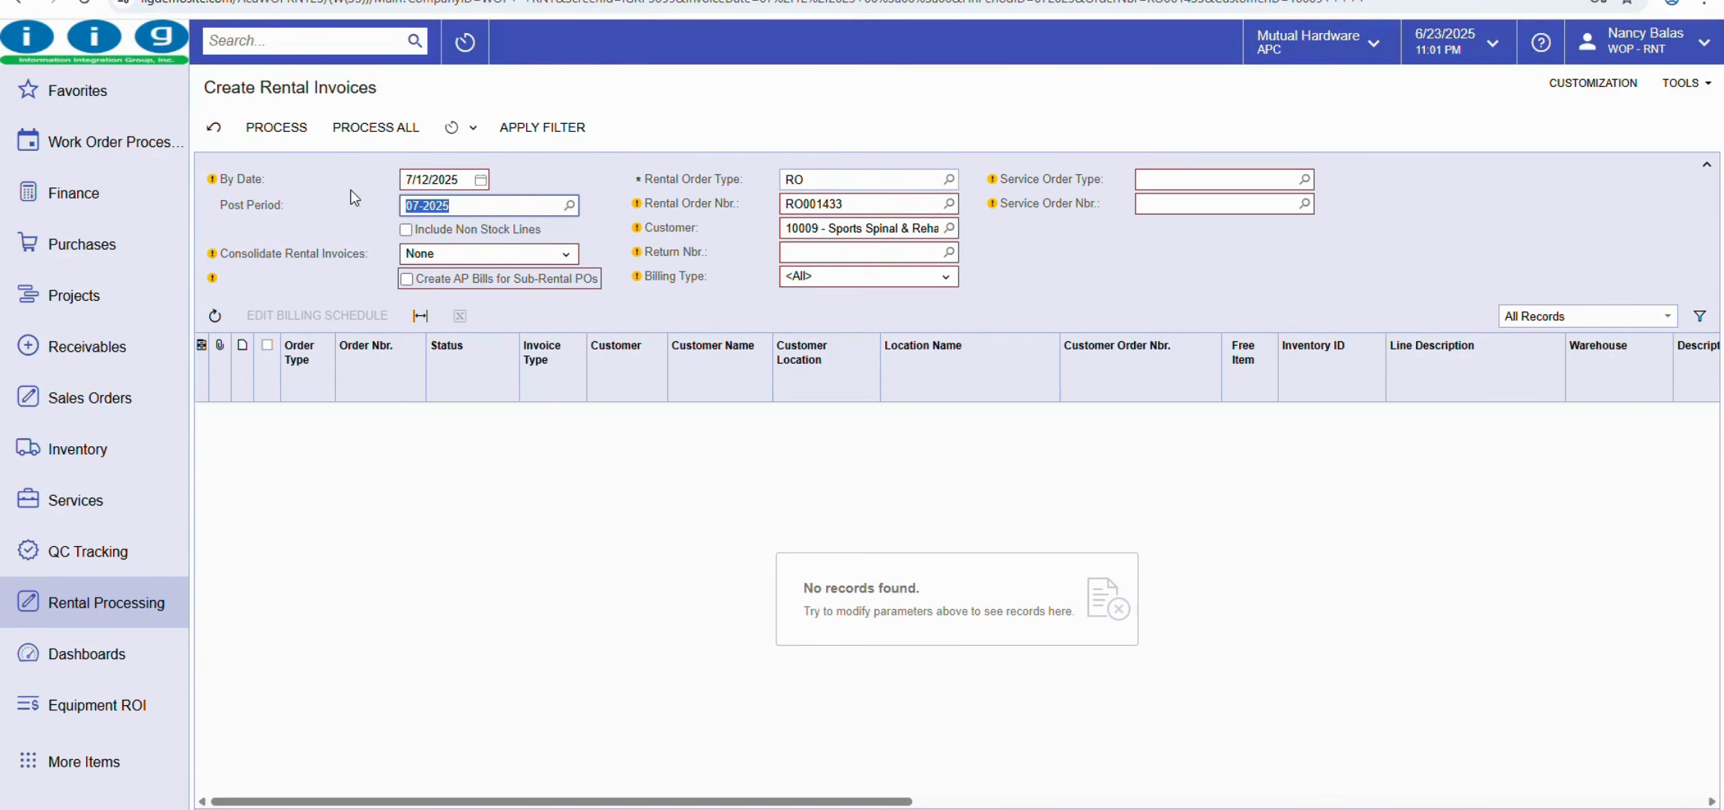
{"action": "left_click", "coordinate": [530, 135]}
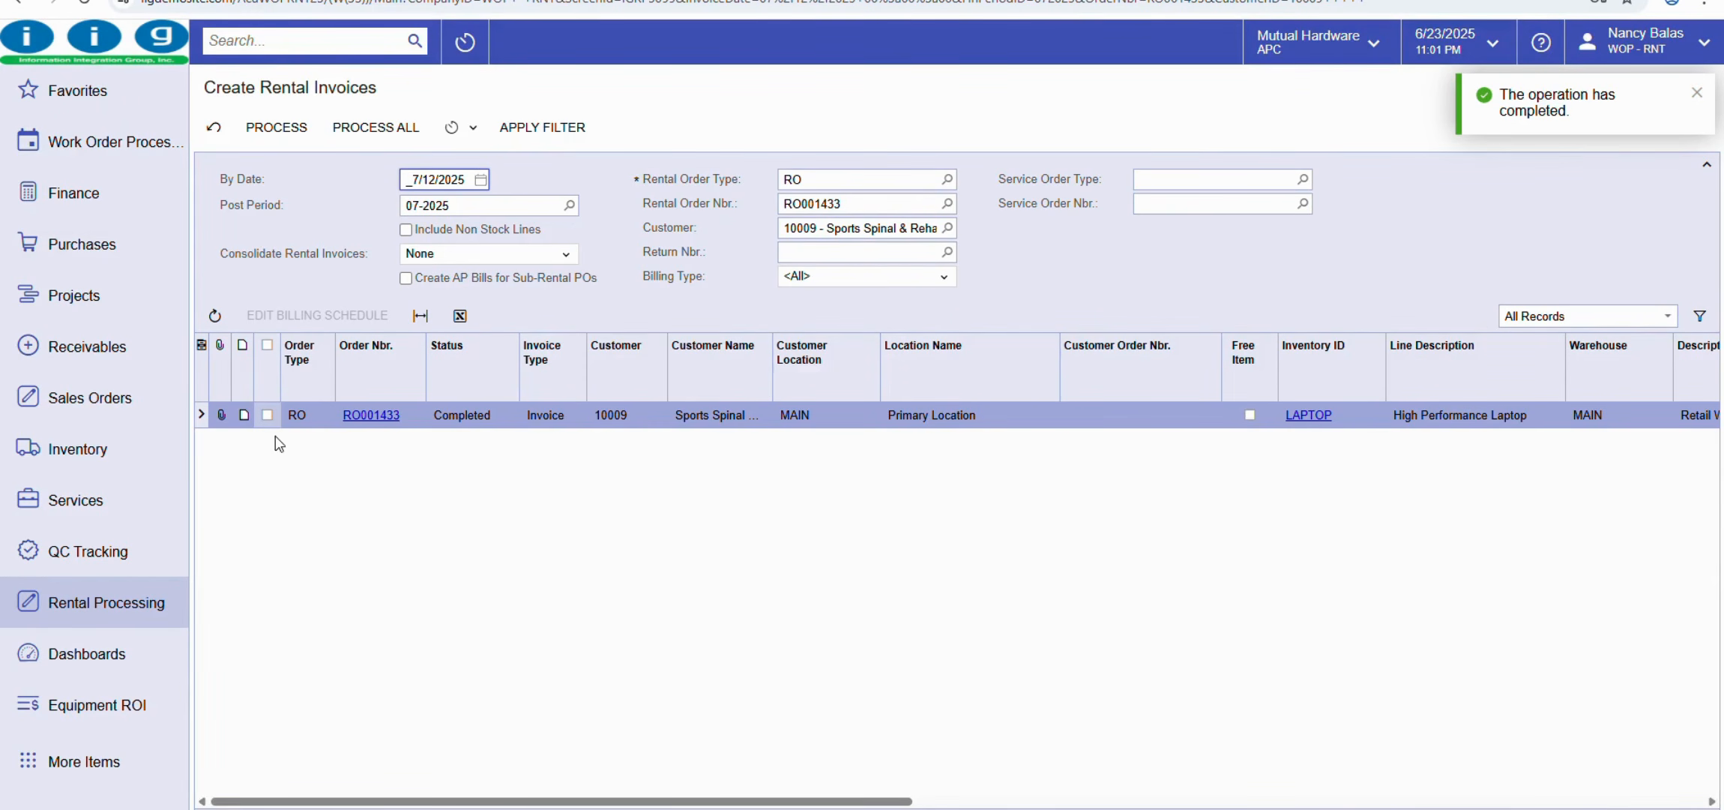
- Select the rental order's LAPTOP line, process its rental invoice, and dismiss the processing summary
{"action": "left_click", "coordinate": [267, 415]}
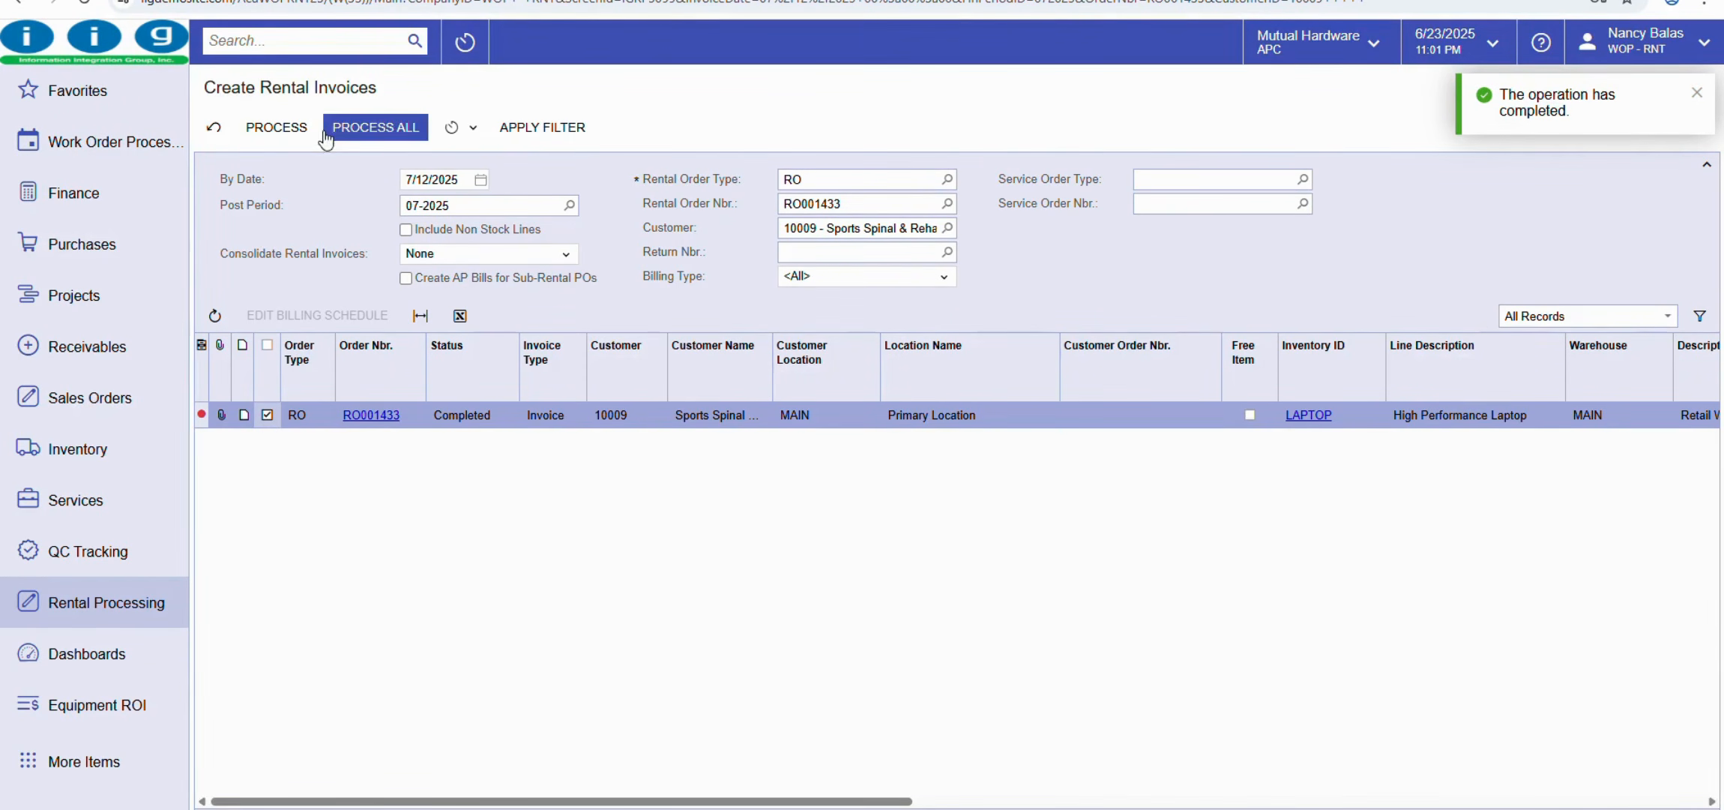
{"action": "left_click", "coordinate": [298, 128]}
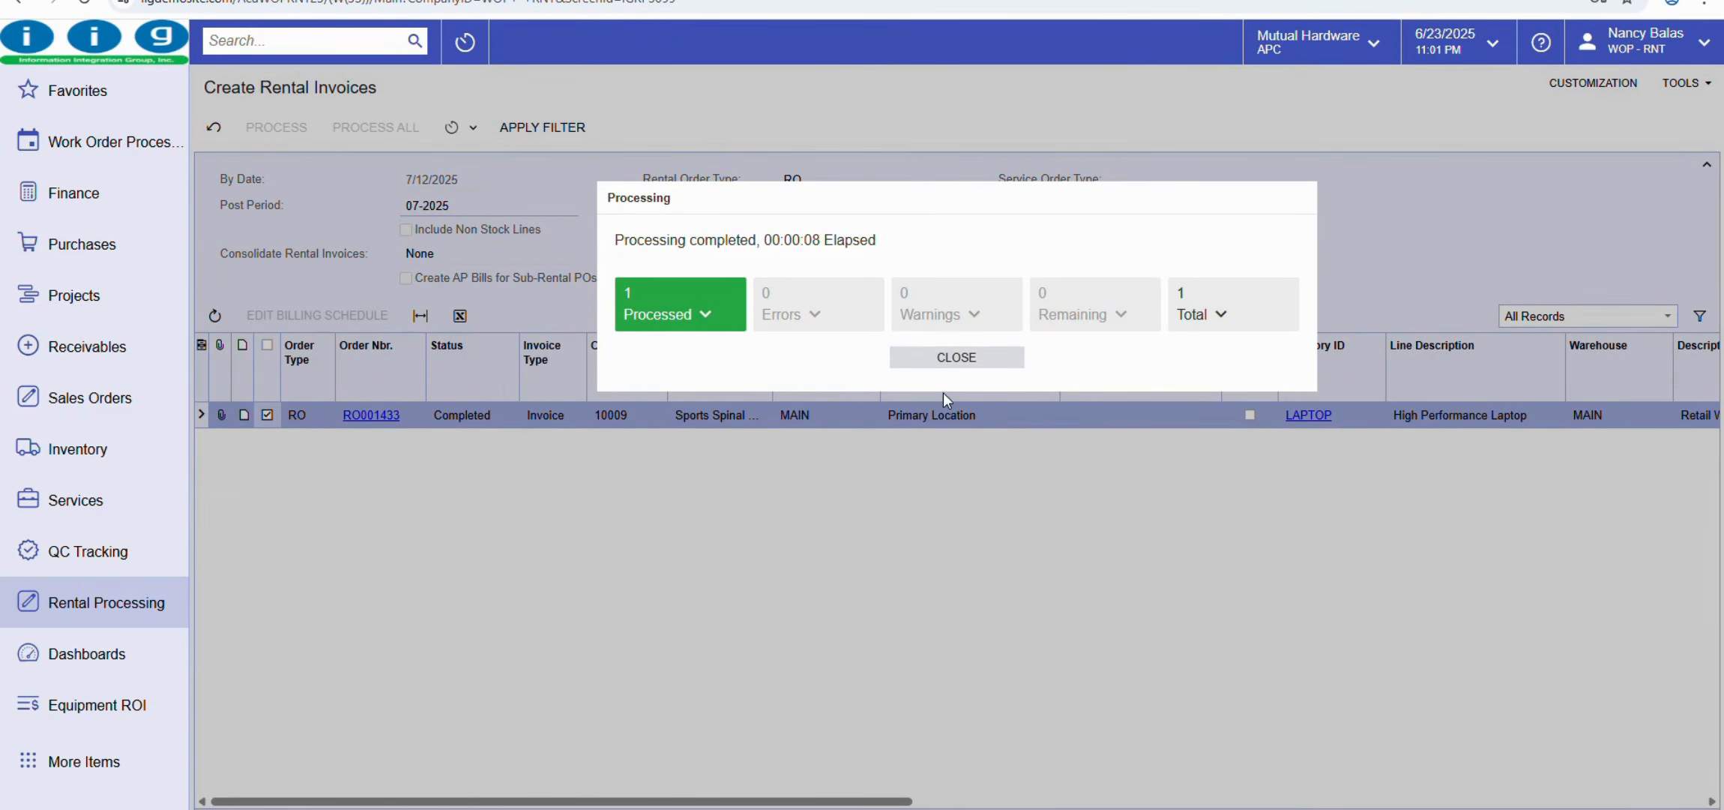
{"action": "left_click", "coordinate": [941, 360]}
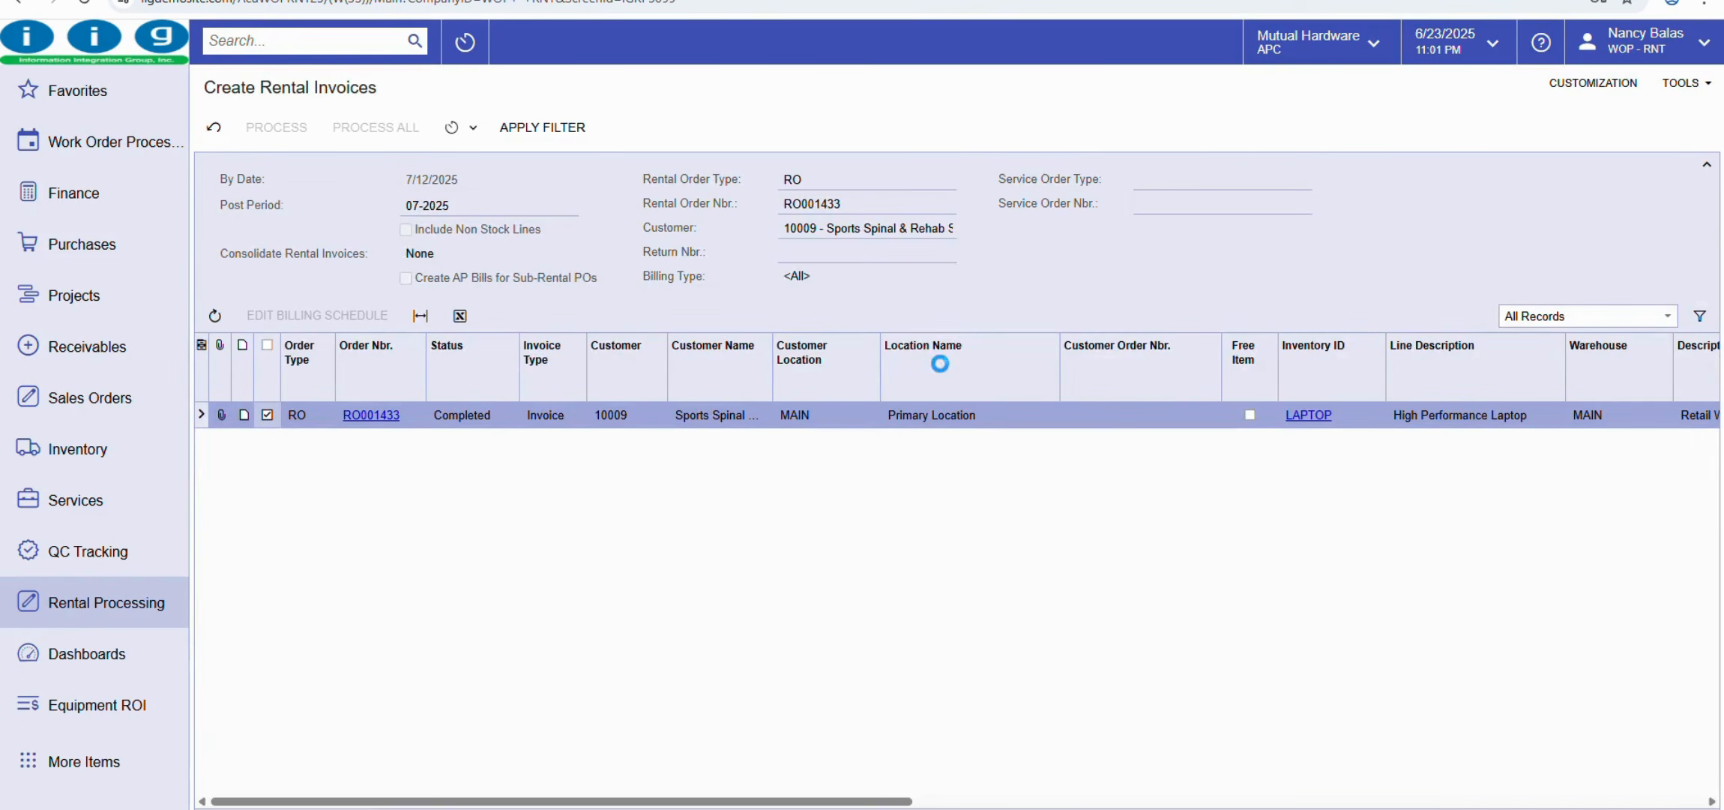